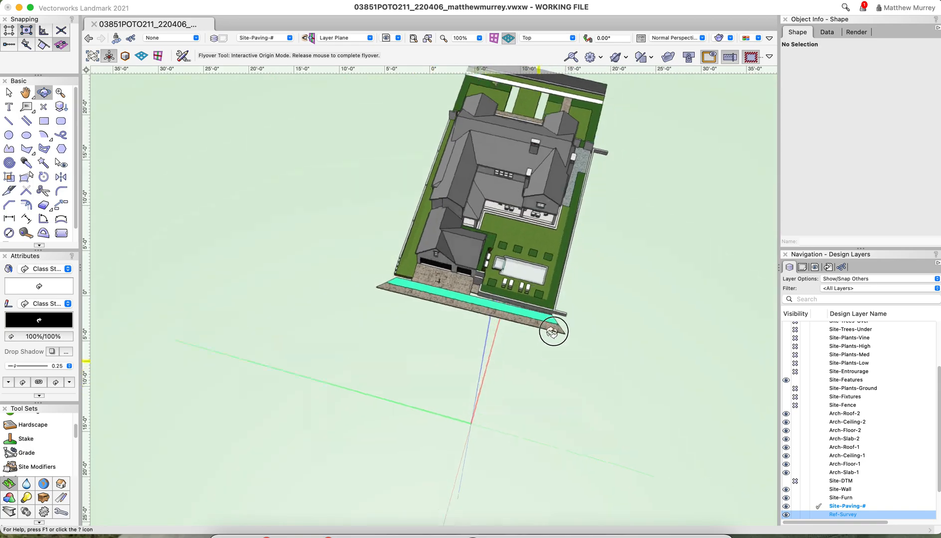
# Examine the paved strip along the rear of the site in 3D, and return the drawing to Top/Plan
pyautogui.scroll(10, 502, 320)
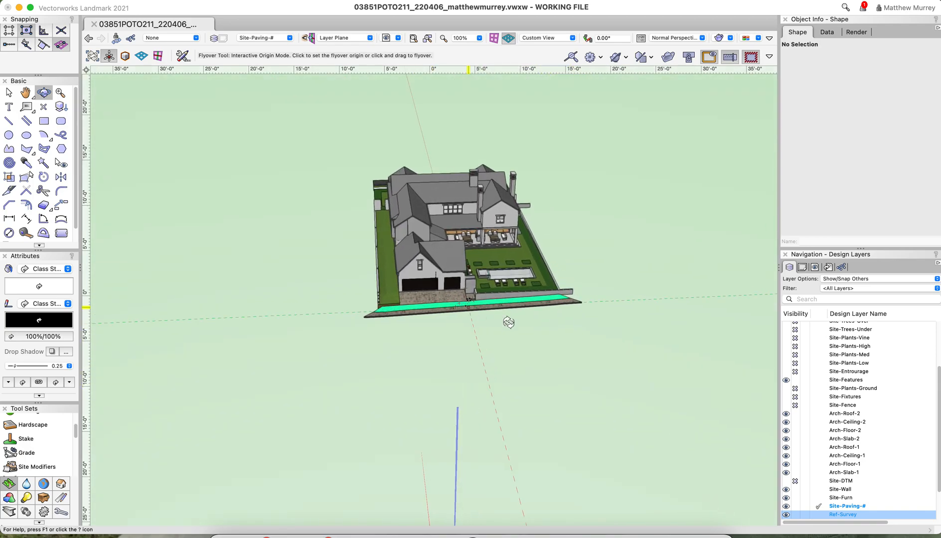
pyautogui.moveTo(404, 272); pyautogui.dragTo(257, 313)
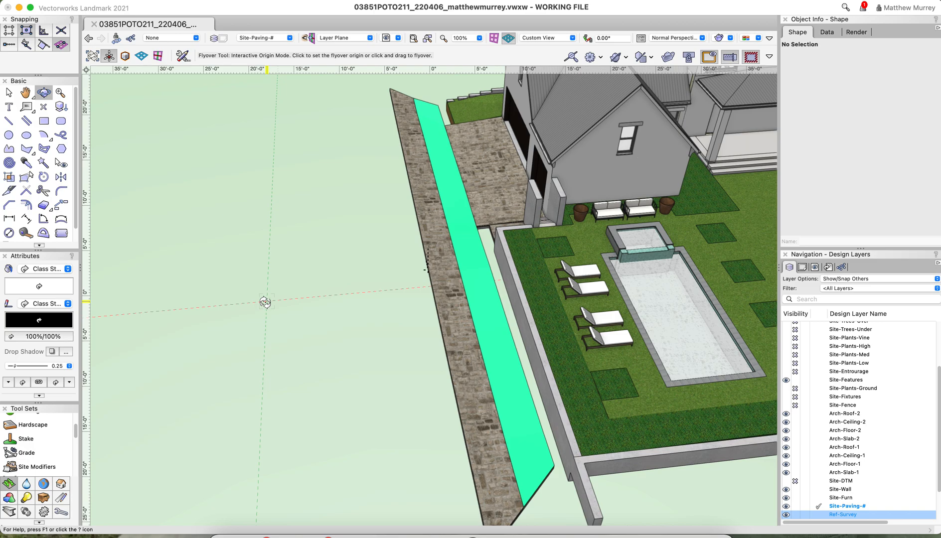
pyautogui.moveTo(413, 333); pyautogui.dragTo(378, 342)
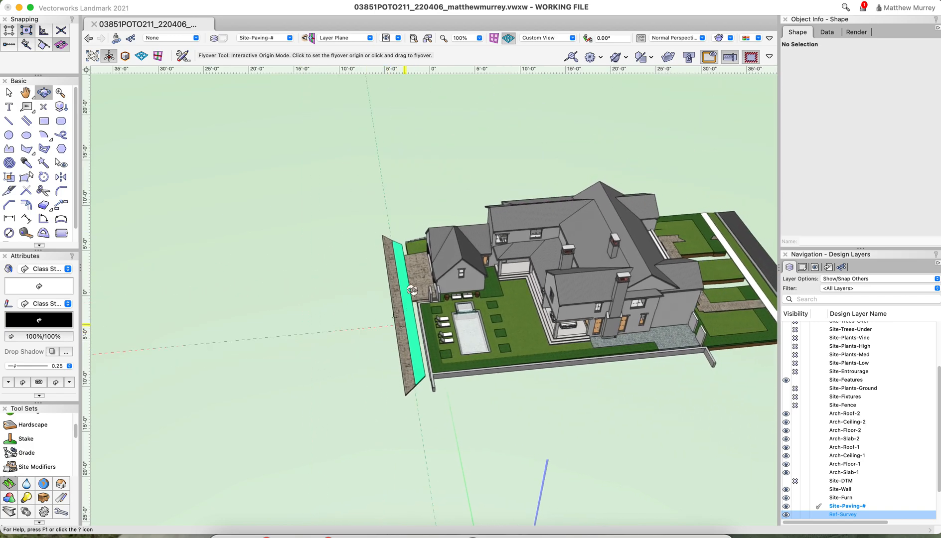
pyautogui.scroll(5, 433, 296)
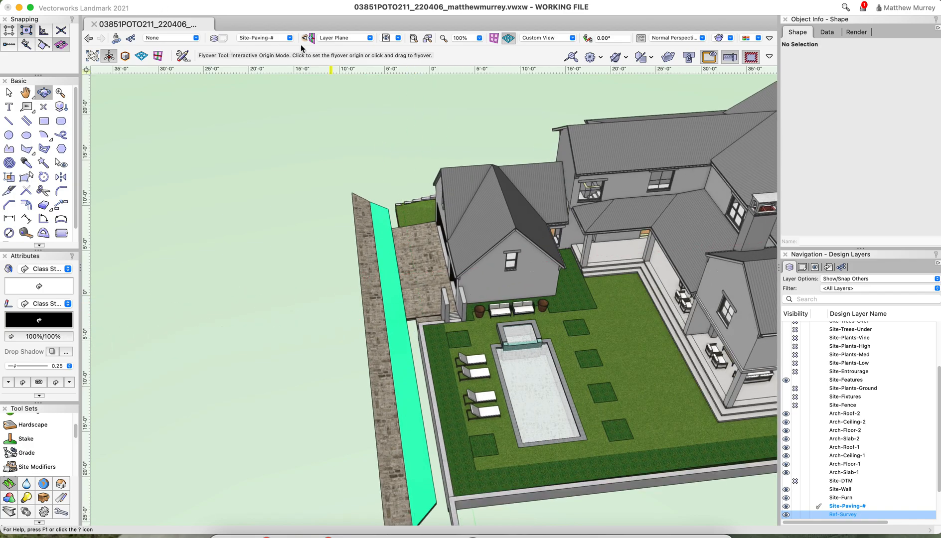
pyautogui.click(560, 40)
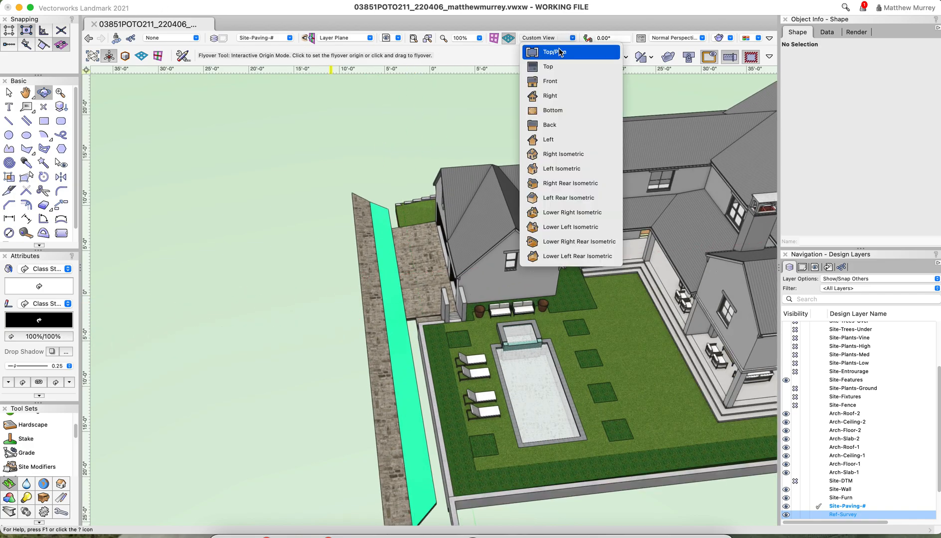
pyautogui.click(554, 51)
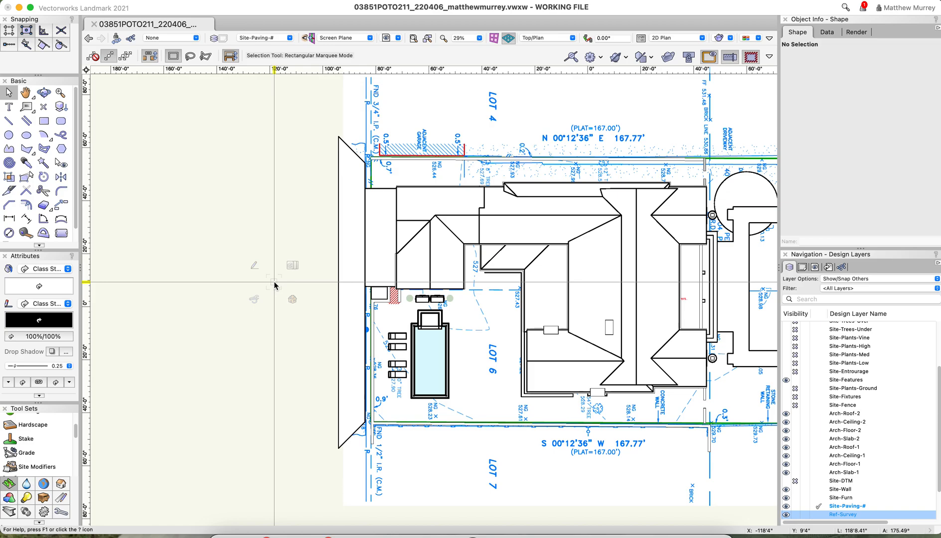
pyautogui.scroll(1, 383, 172)
pyautogui.scroll(2, 384, 172)
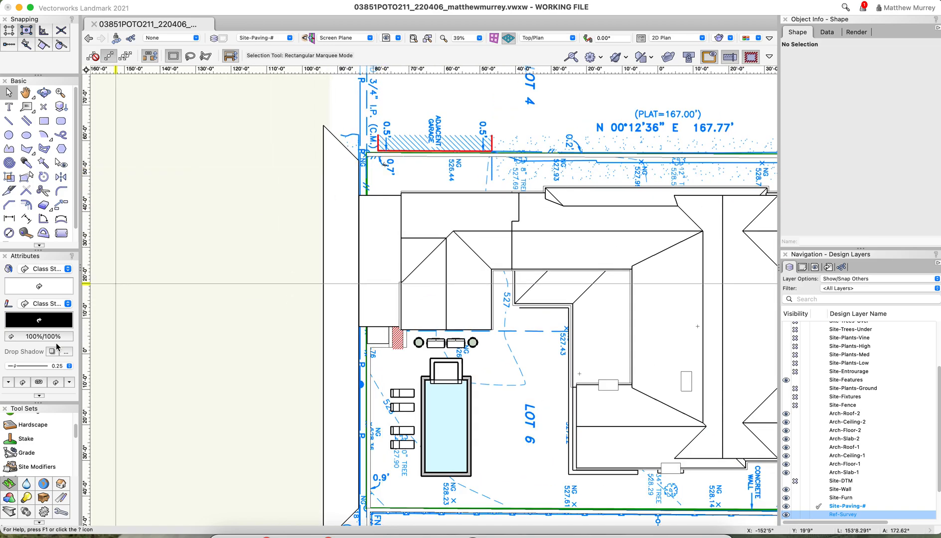
# Insert a 100' Grade object between the two rear property corners, with Elevation 1 at 529.18' and Elevation 2 at 526.22'
pyautogui.click(30, 453)
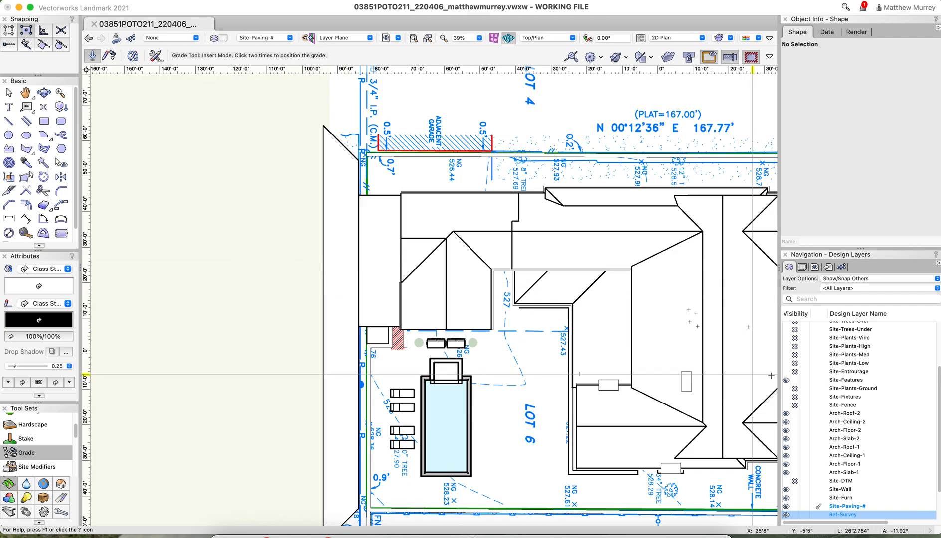
pyautogui.scroll(-3, 841, 380)
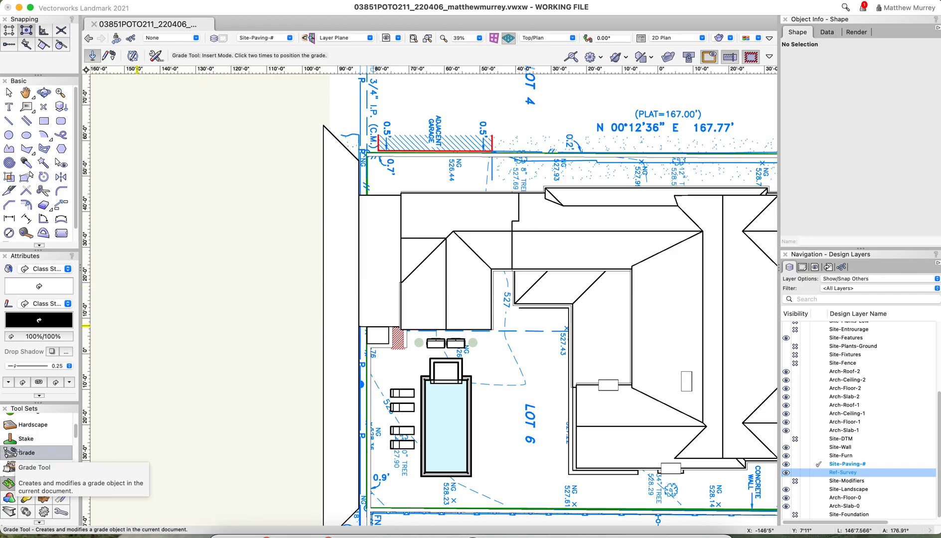
pyautogui.scroll(-3, 444, 189)
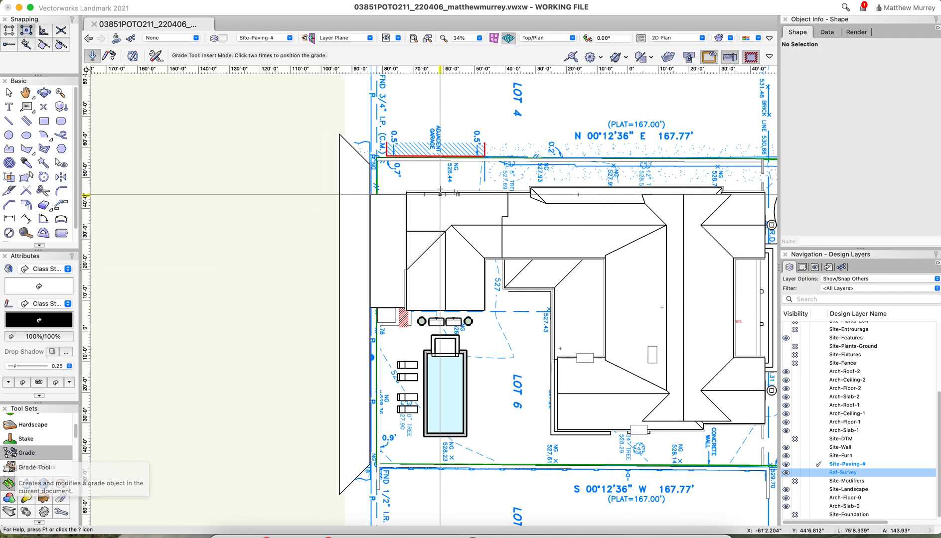
pyautogui.scroll(10, 373, 444)
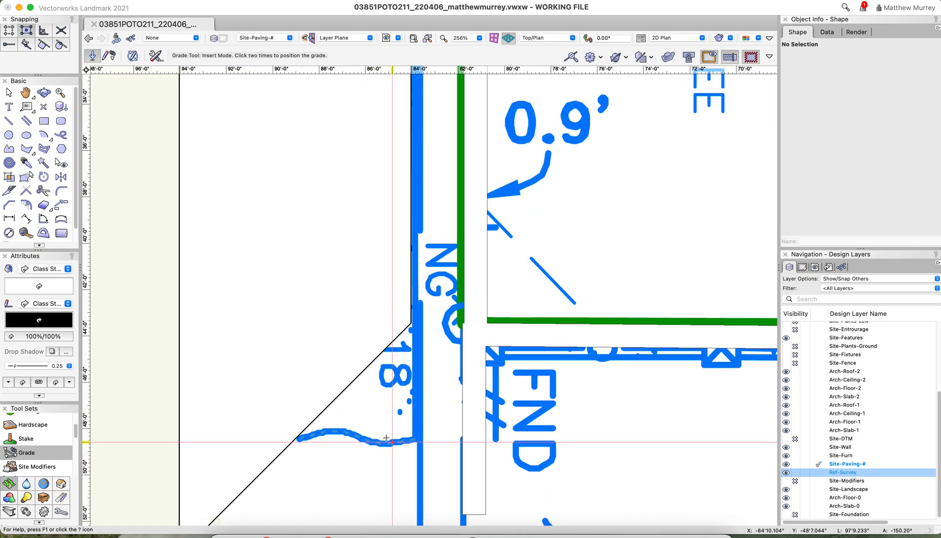
pyautogui.scroll(-3, 391, 413)
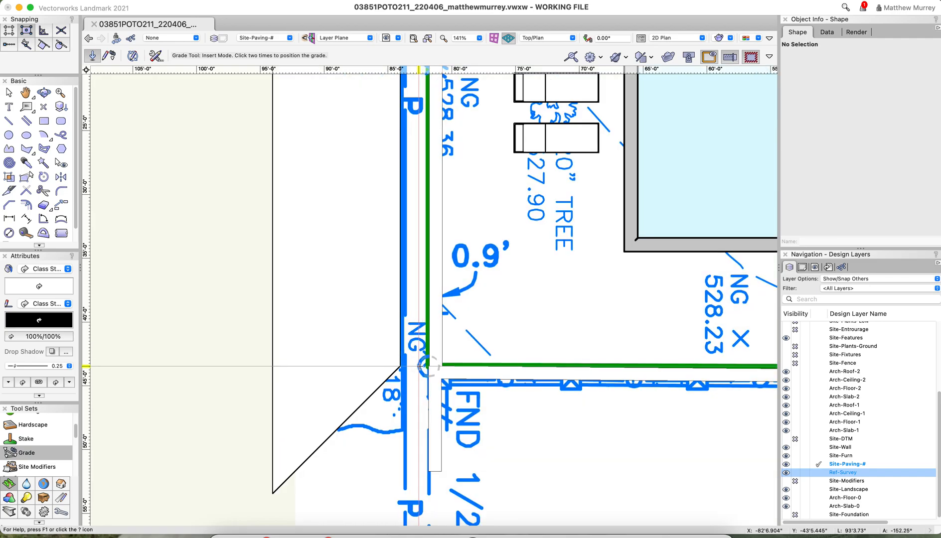
pyautogui.scroll(-5, 429, 368)
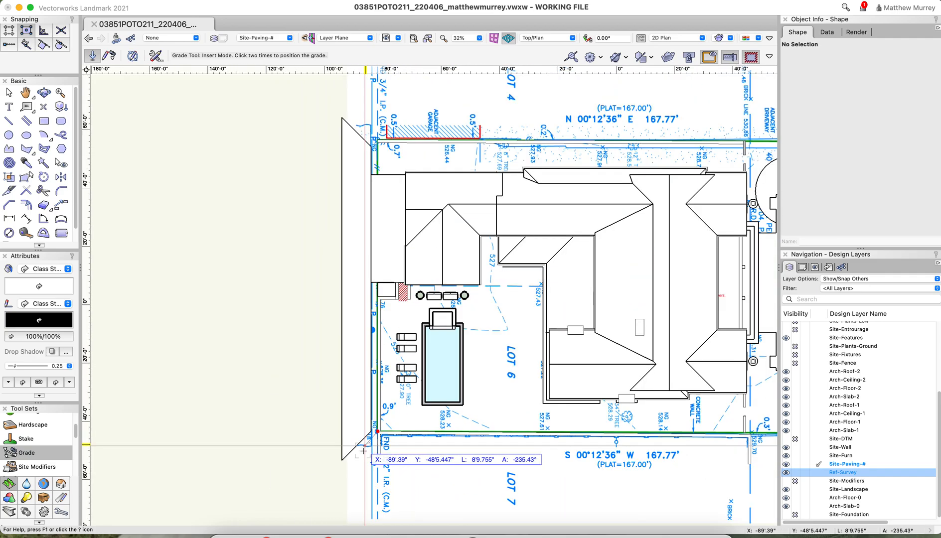
pyautogui.scroll(3, 364, 230)
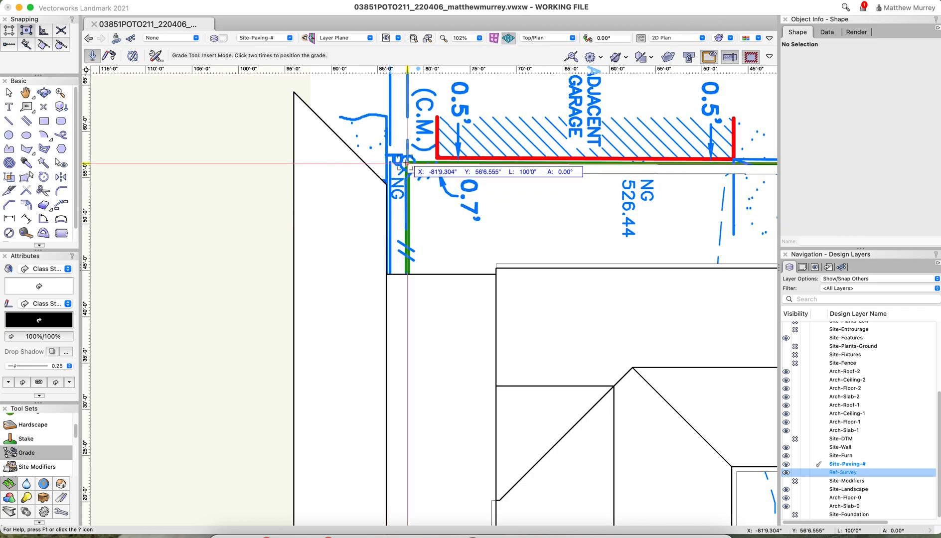
pyautogui.click(406, 163)
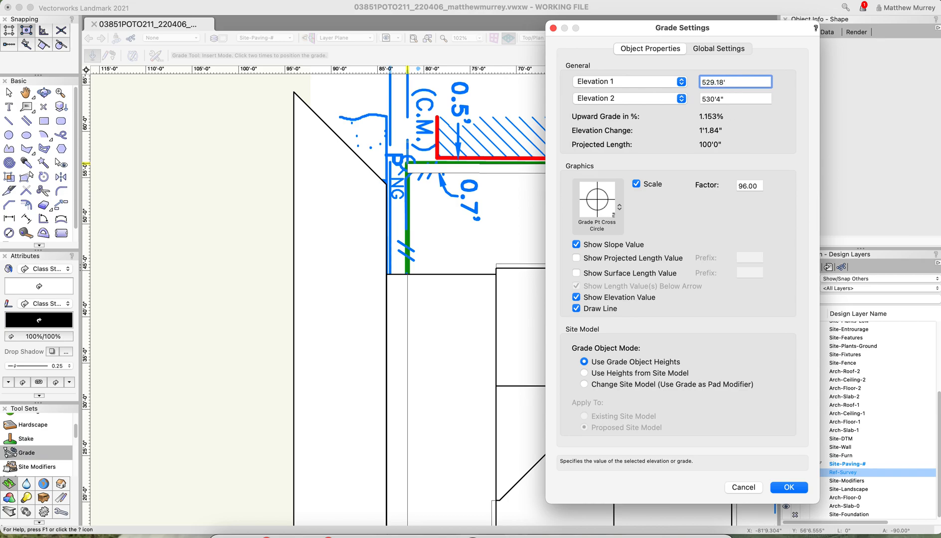
pyautogui.click(794, 489)
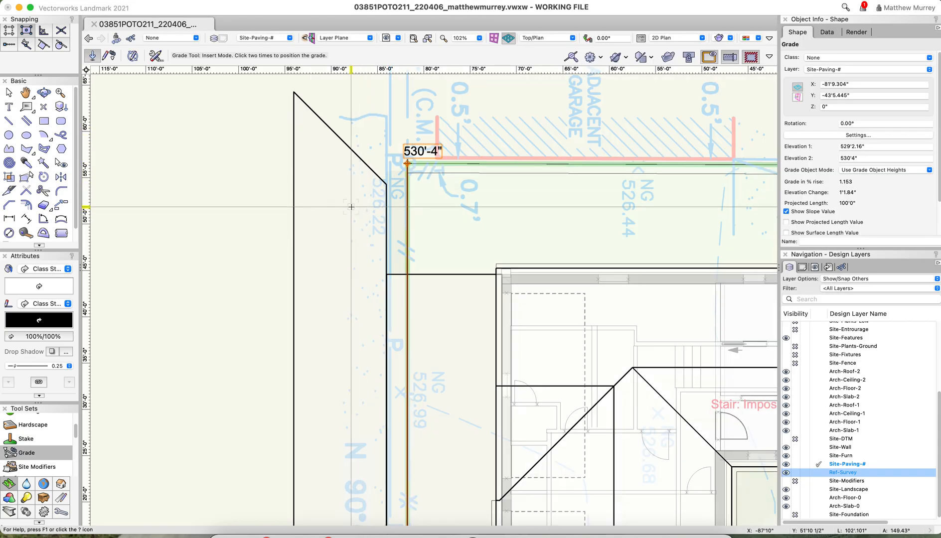
pyautogui.press('b')
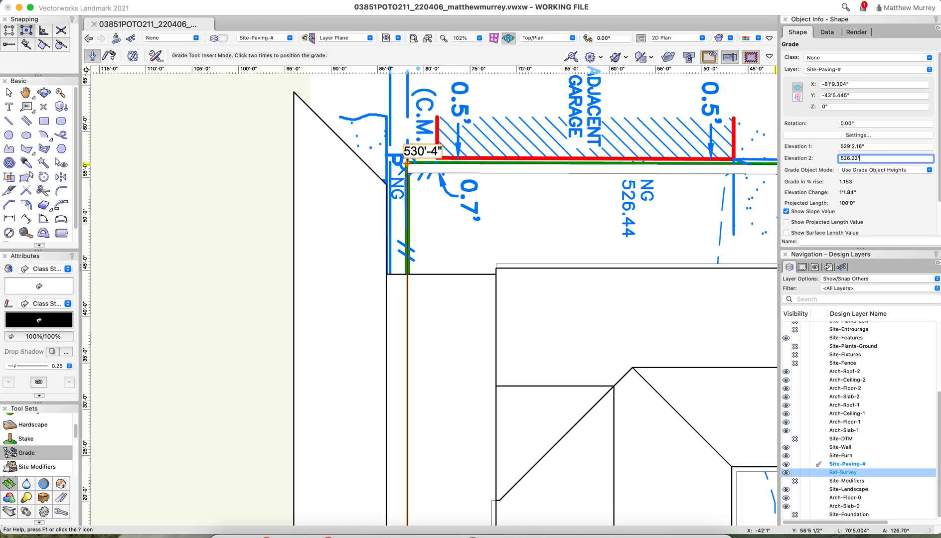
pyautogui.press('Return')
# Insert a second Grade object about 14' long, from the .76 survey mark on the first grade line outward across the rear strip, with default settings
pyautogui.scroll(-2, 526, 125)
pyautogui.scroll(-4, 521, 130)
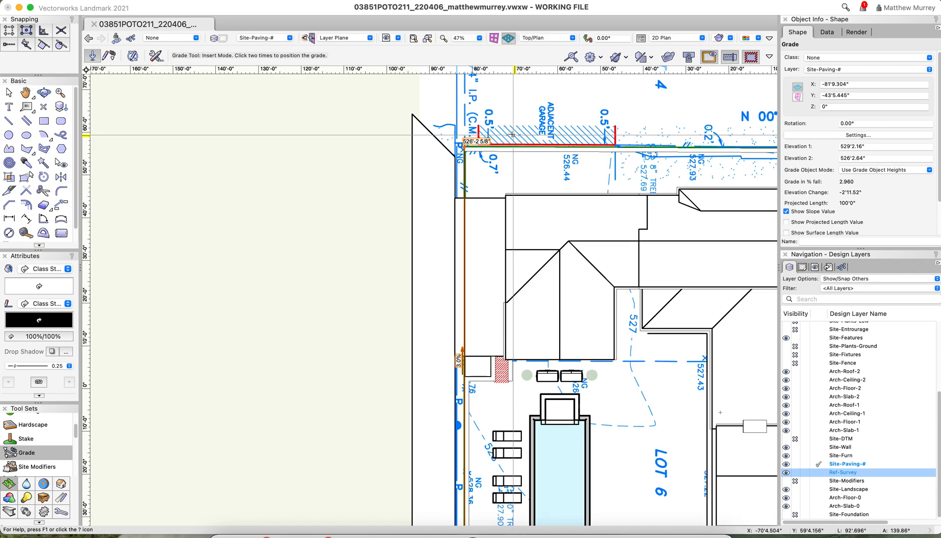
pyautogui.scroll(-2, 507, 273)
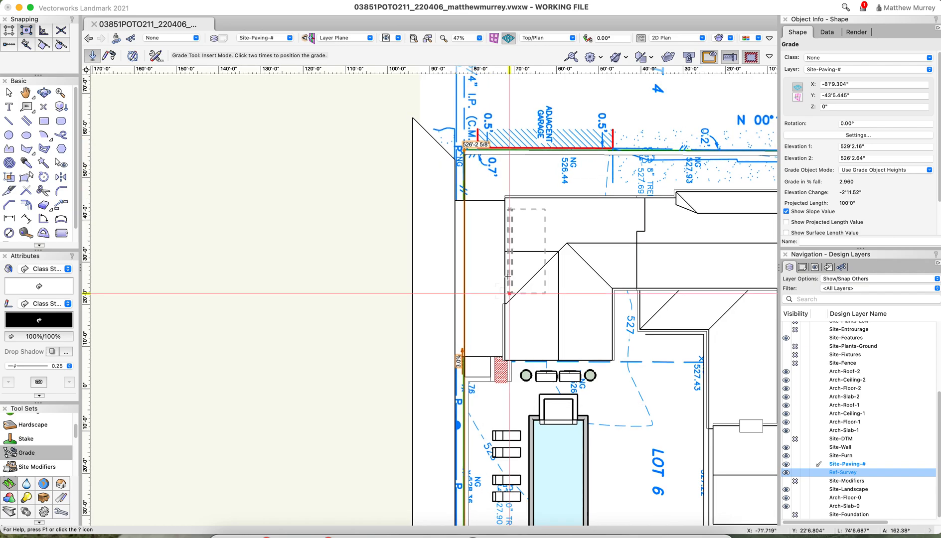
pyautogui.scroll(8, 468, 461)
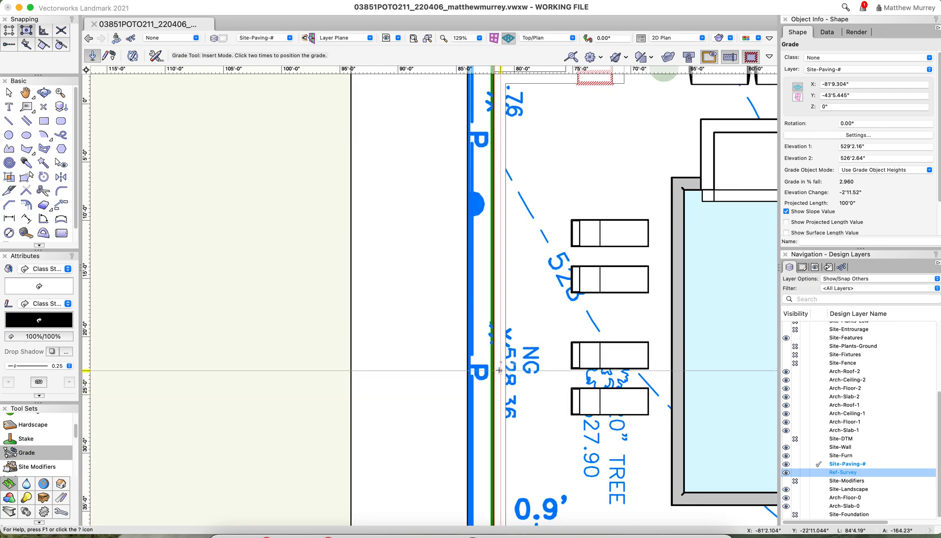
pyautogui.scroll(-3, 496, 371)
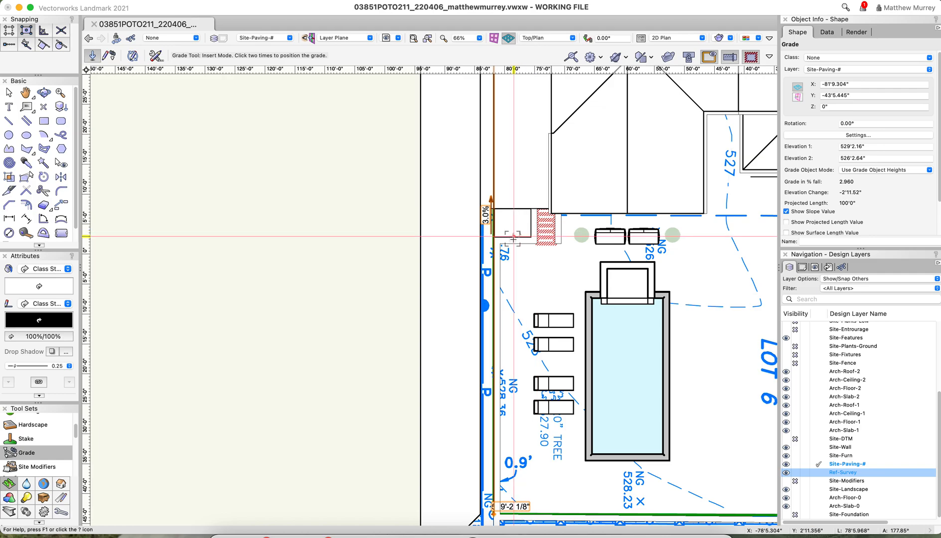
pyautogui.scroll(1, 517, 240)
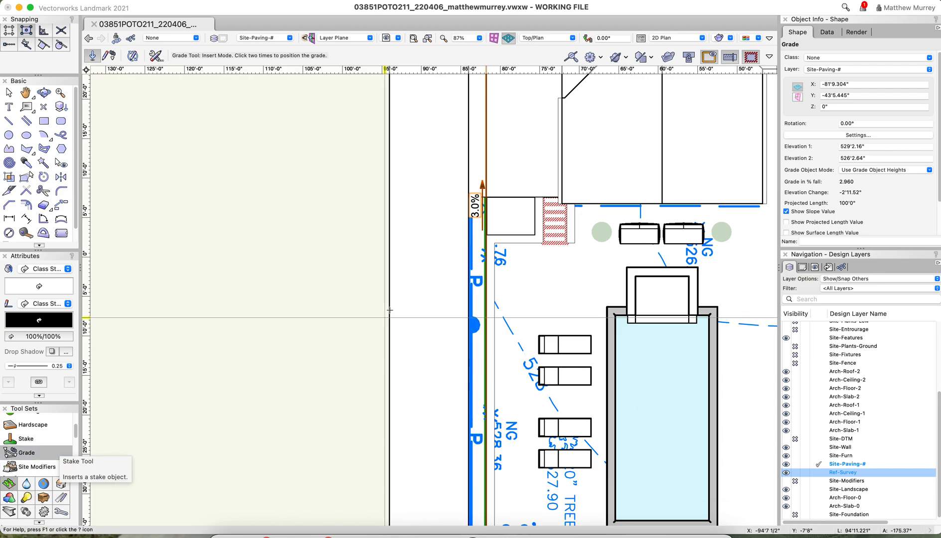
pyautogui.scroll(4, 494, 262)
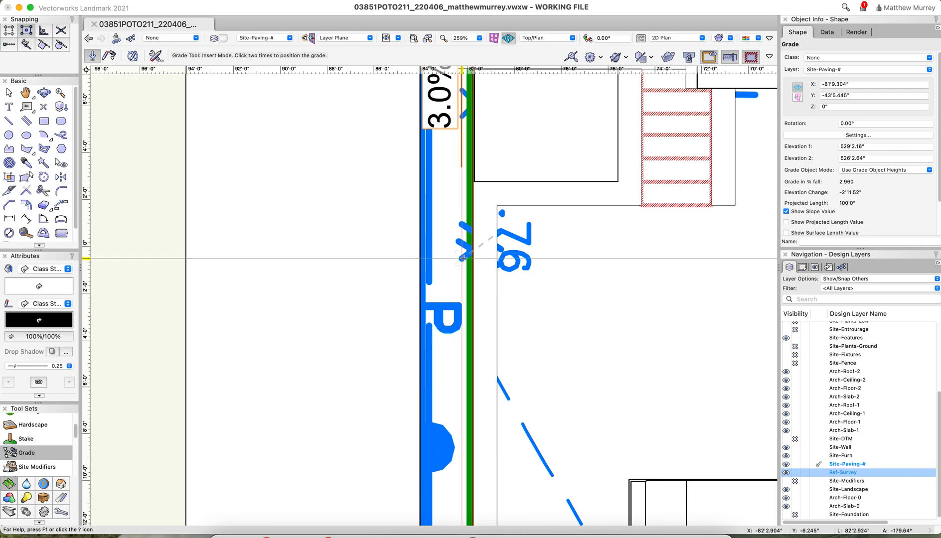
pyautogui.scroll(5, 473, 253)
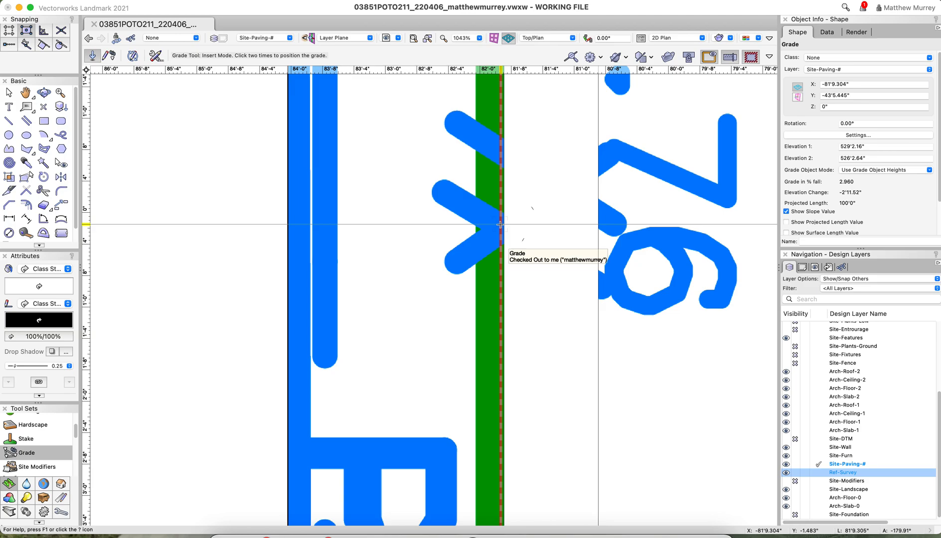
pyautogui.scroll(-5, 499, 225)
pyautogui.scroll(3, 499, 227)
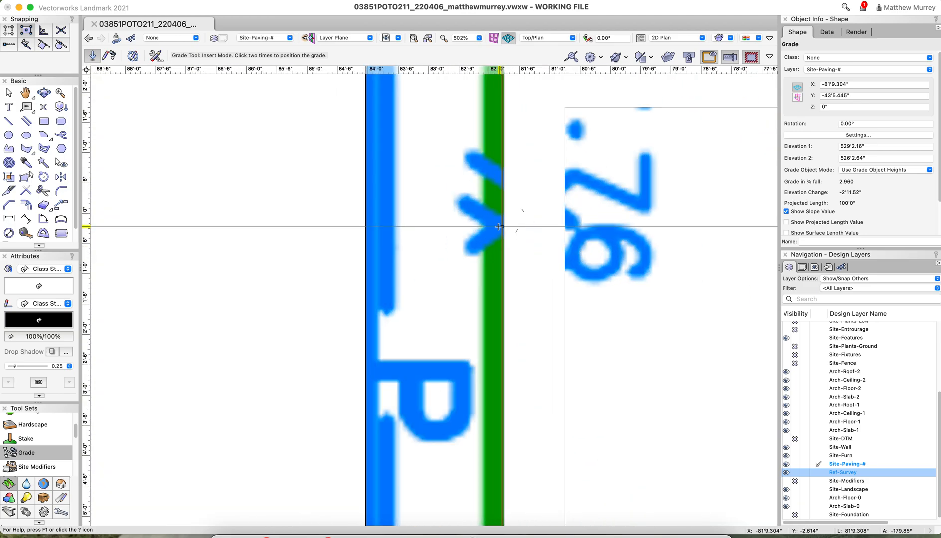
pyautogui.scroll(2, 499, 227)
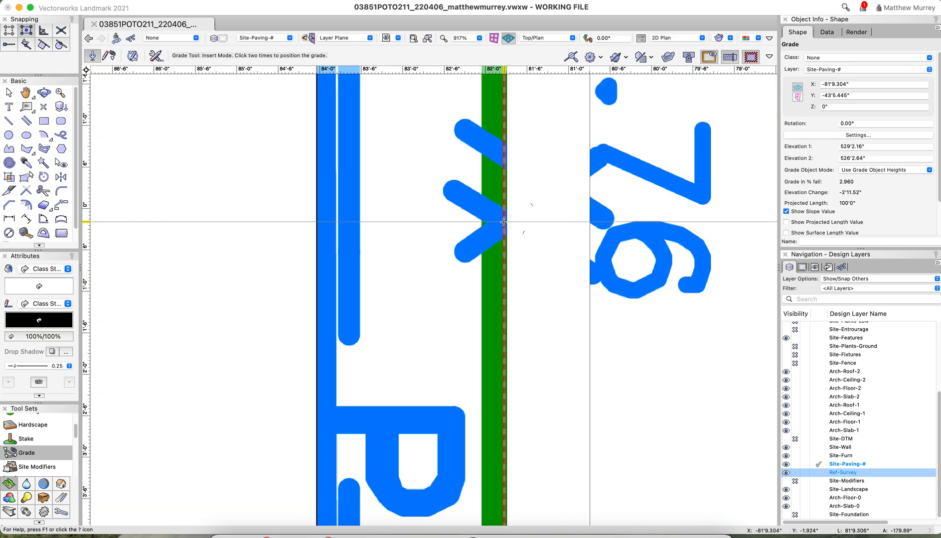
pyautogui.scroll(-5, 527, 265)
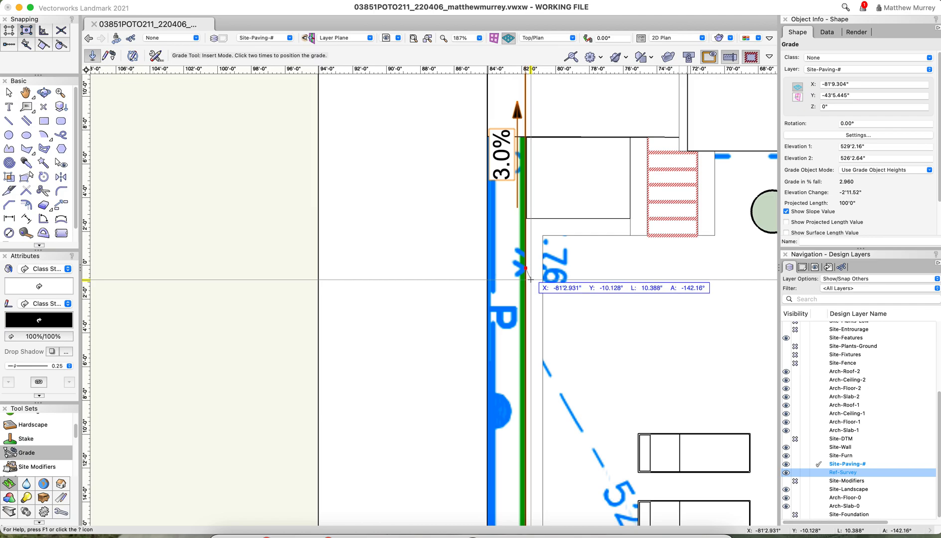
pyautogui.click(286, 267)
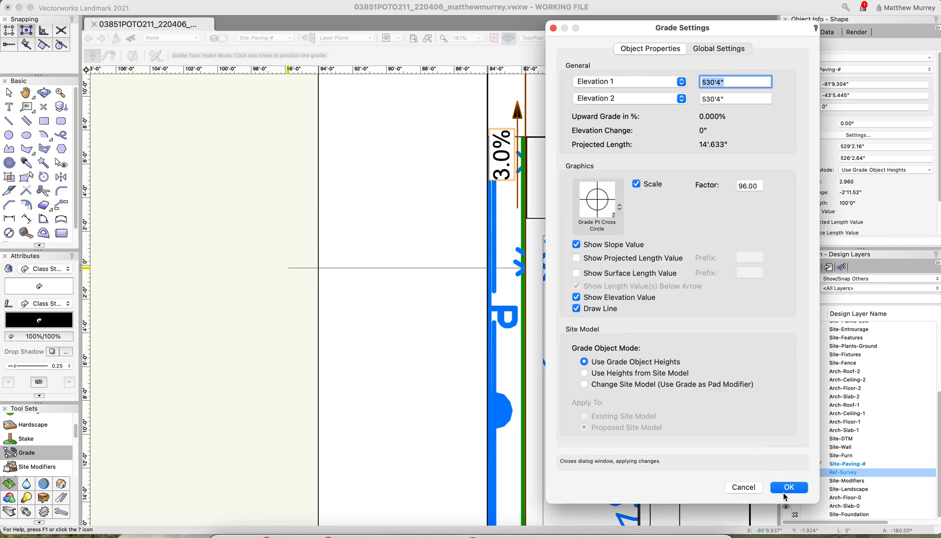
pyautogui.press('Return')
# Select the new grade's point on the property line and view its network options without applying any
pyautogui.scroll(3, 518, 264)
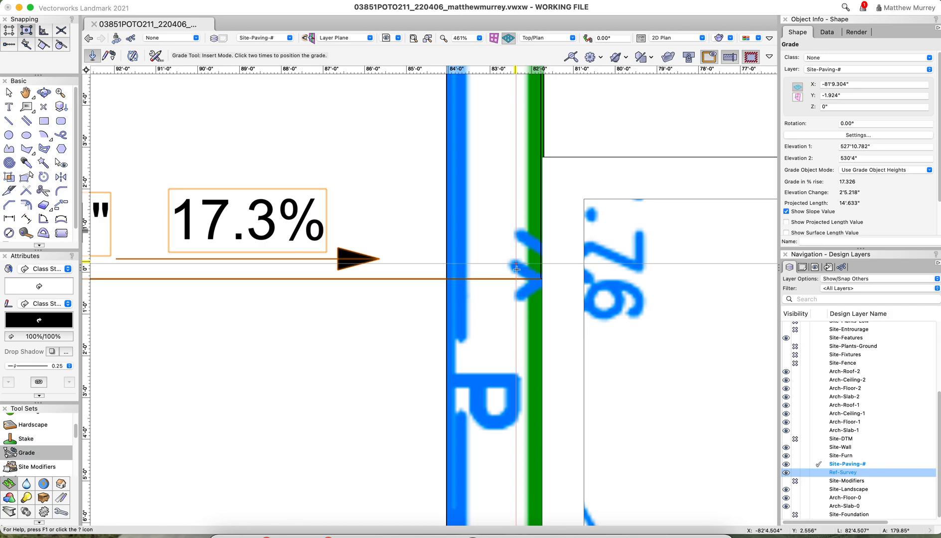
pyautogui.press('x')
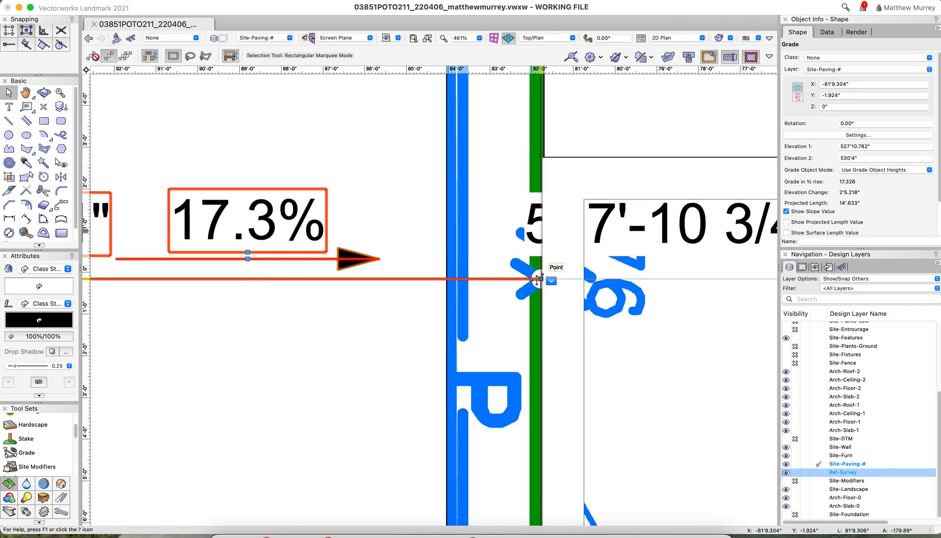
pyautogui.moveTo(526, 280)
pyautogui.mouseDown()
pyautogui.moveTo(514, 282)
pyautogui.moveTo(540, 281)
pyautogui.mouseUp()
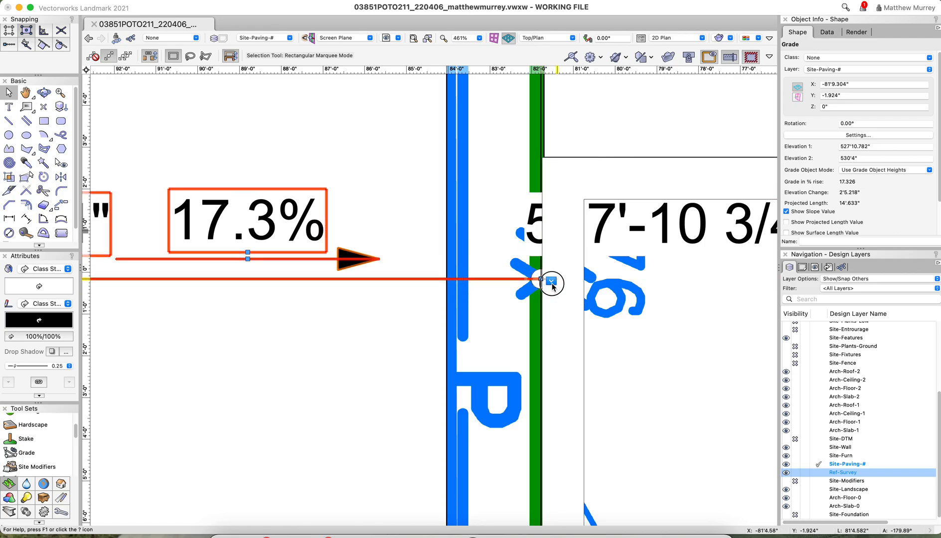
pyautogui.click(551, 282)
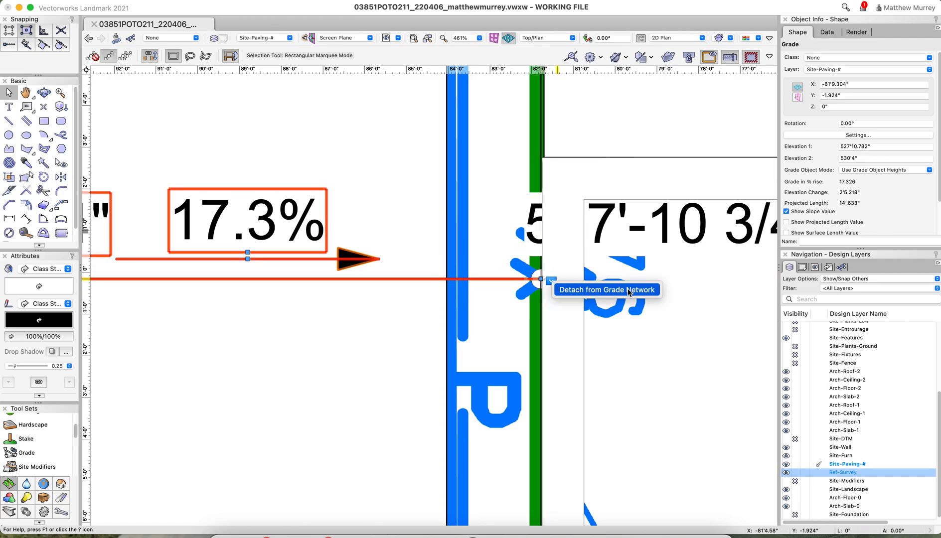
pyautogui.click(656, 360)
# Select the property-line grade at the junction with the second grade and compare its elevation label with the underlying survey elevation
pyautogui.scroll(-3, 608, 354)
pyautogui.click(576, 228)
pyautogui.scroll(2, 712, 301)
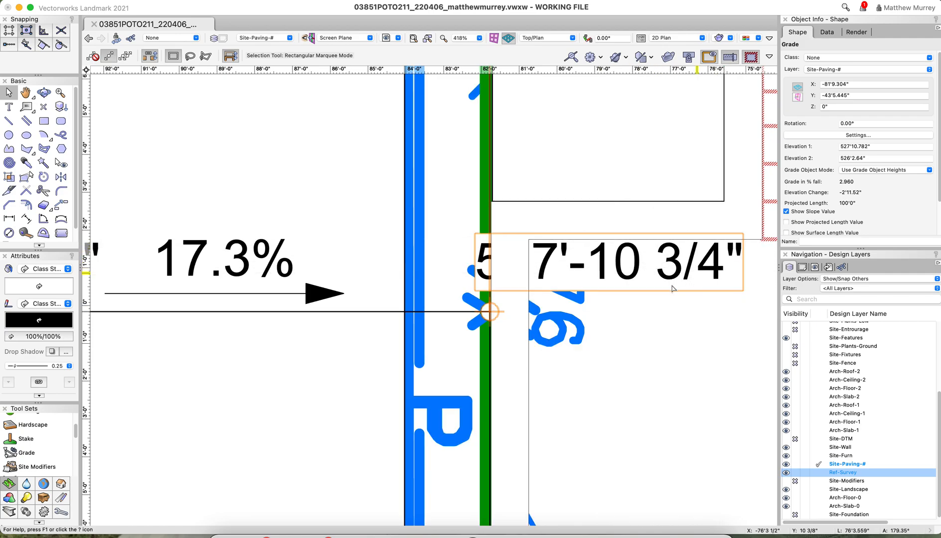
pyautogui.hotkey('shift', 'd')
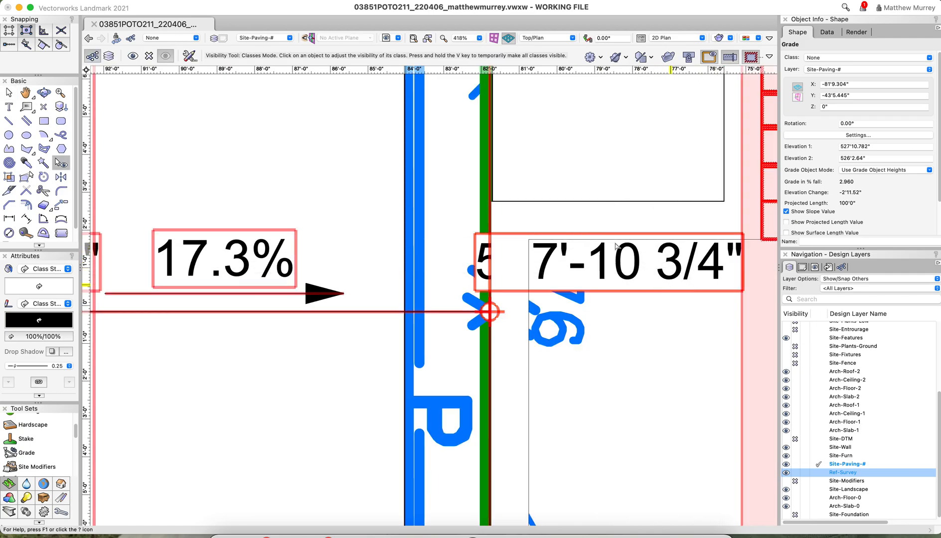
pyautogui.press('x')
pyautogui.press('b')
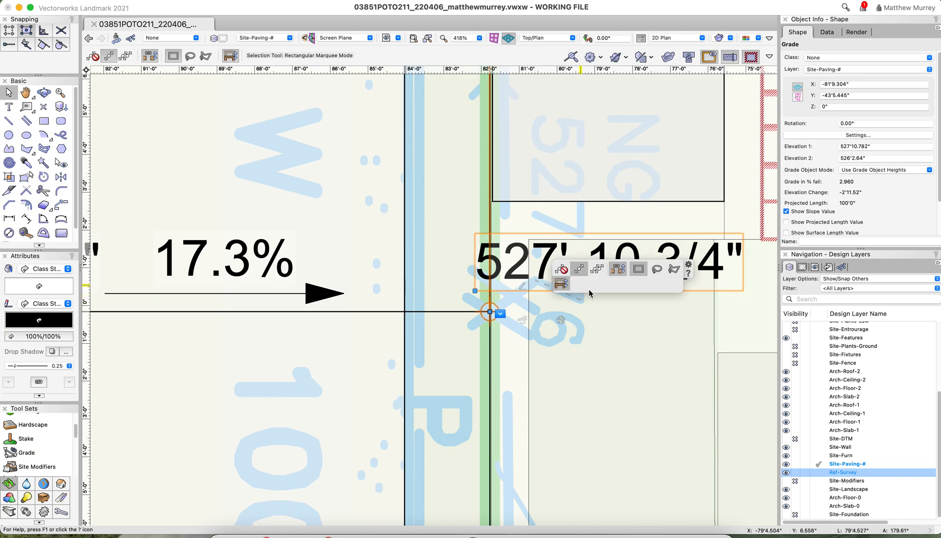
# Set Elevation 1 of the property-line grade at the junction with the second grade to 527.895'
pyautogui.moveTo(520, 291)
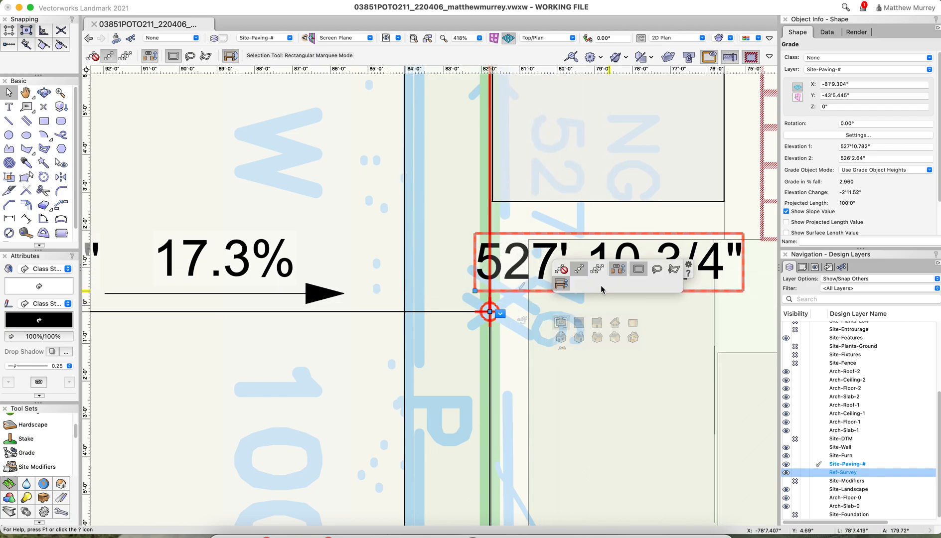
pyautogui.moveTo(563, 325)
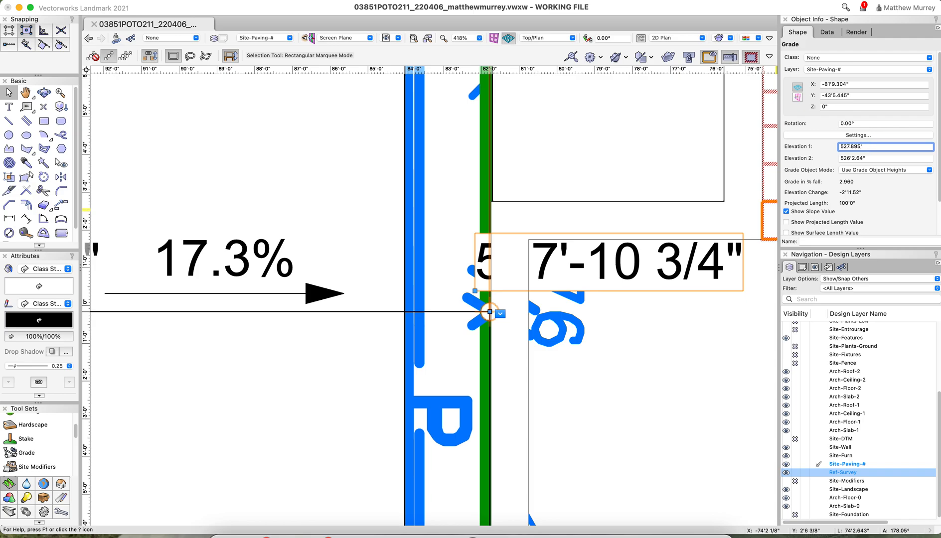
pyautogui.press('Return')
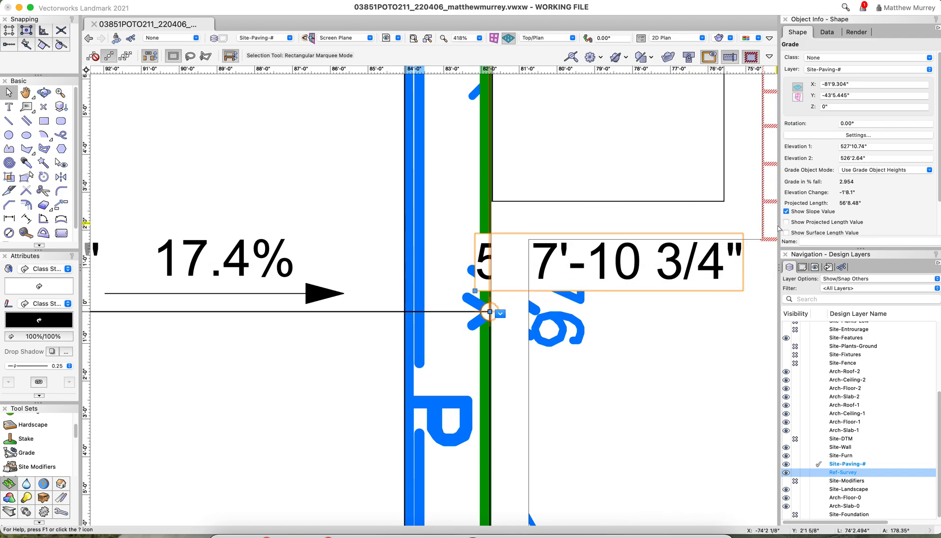
# Set Elevation 1 of the property-line grade at the junction to the survey's spot elevation, 527.76'
pyautogui.scroll(-2, 639, 322)
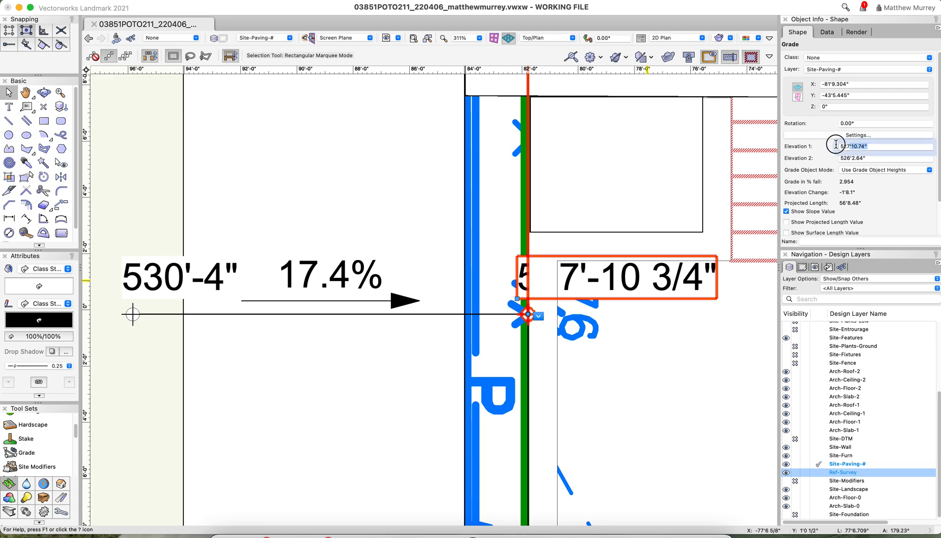
pyautogui.click(836, 145)
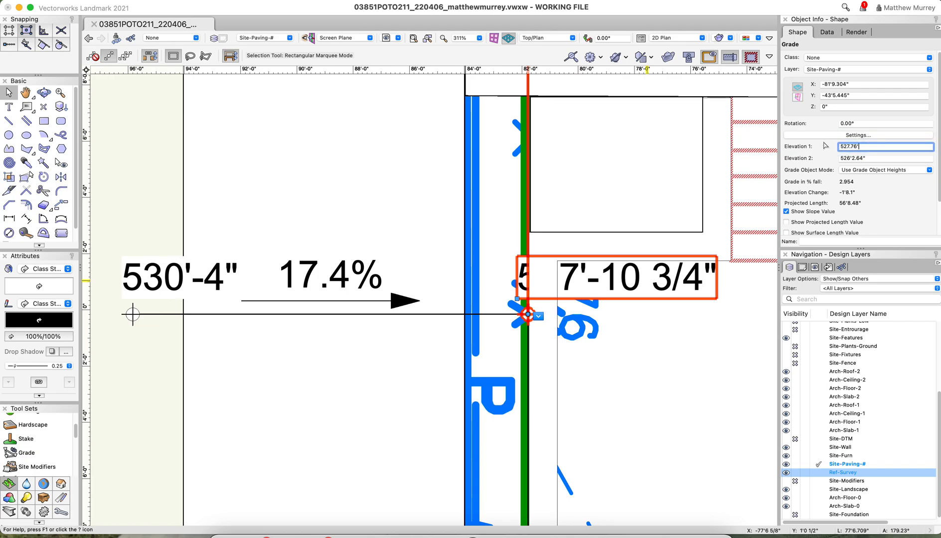
pyautogui.press('Return')
pyautogui.scroll(-1, 685, 319)
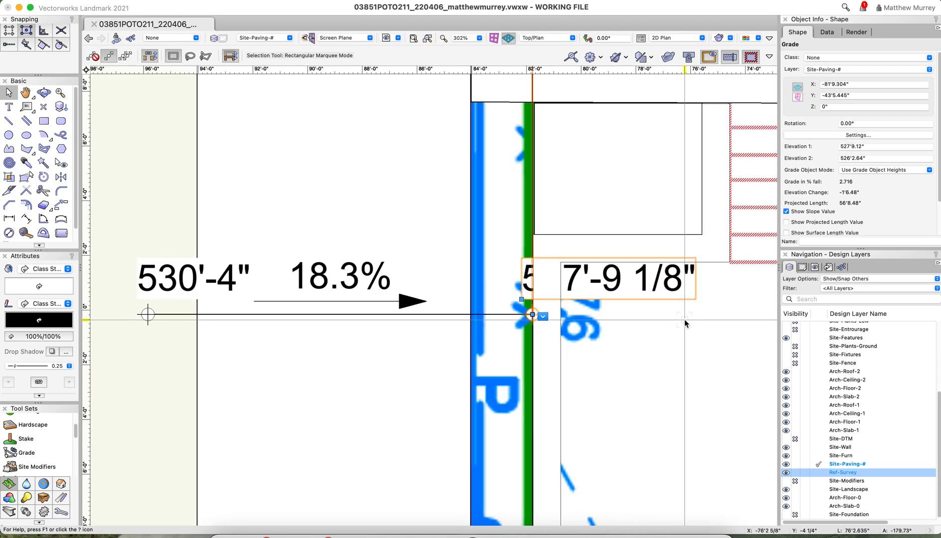
# Set Elevation 2 of the selected property-line grade to 527'9.12" and clear the selection
pyautogui.scroll(-7, 684, 321)
pyautogui.scroll(-1, 686, 321)
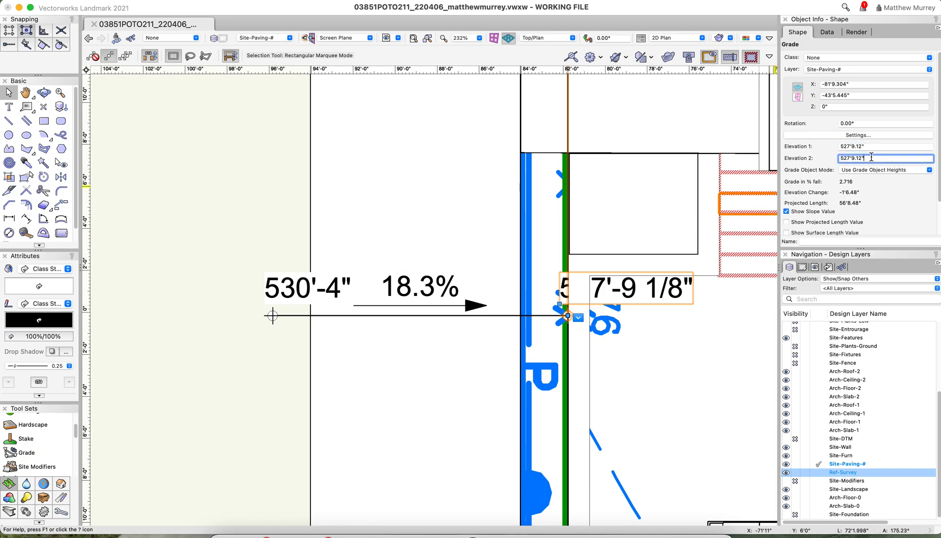
pyautogui.press('Return')
pyautogui.scroll(-10, 563, 182)
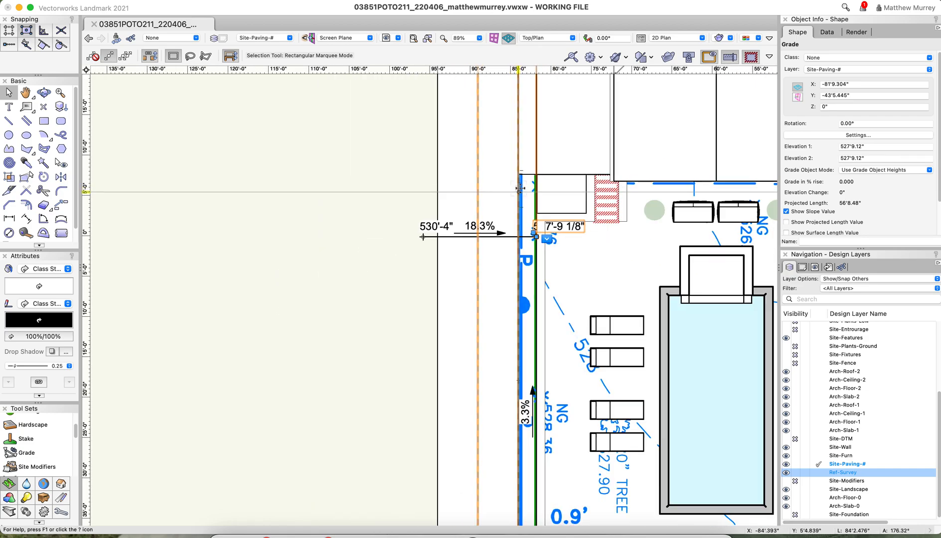
pyautogui.scroll(-3, 563, 182)
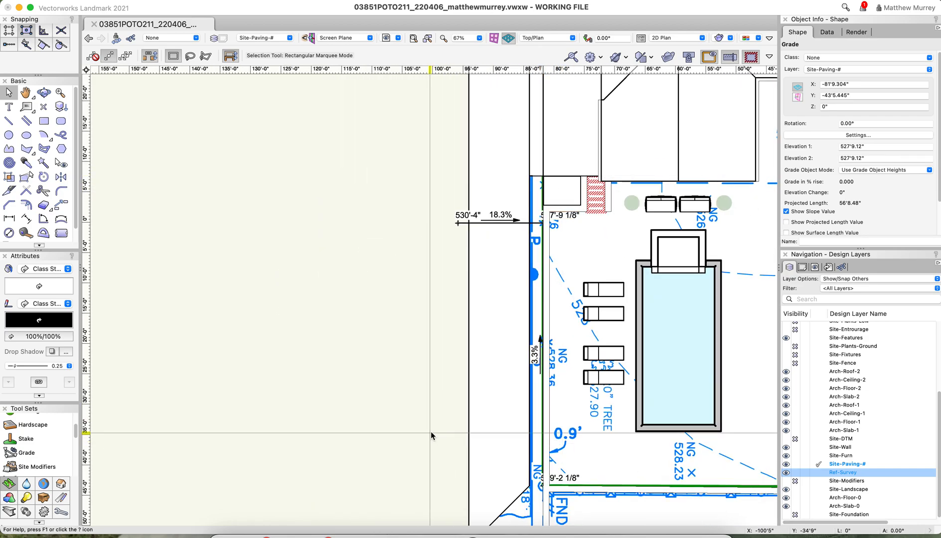
pyautogui.click(442, 426)
# Insert a Grade object about 17' long from the 528.36 survey mark on the property line outward across the rear strip, with default settings
pyautogui.scroll(6, 442, 426)
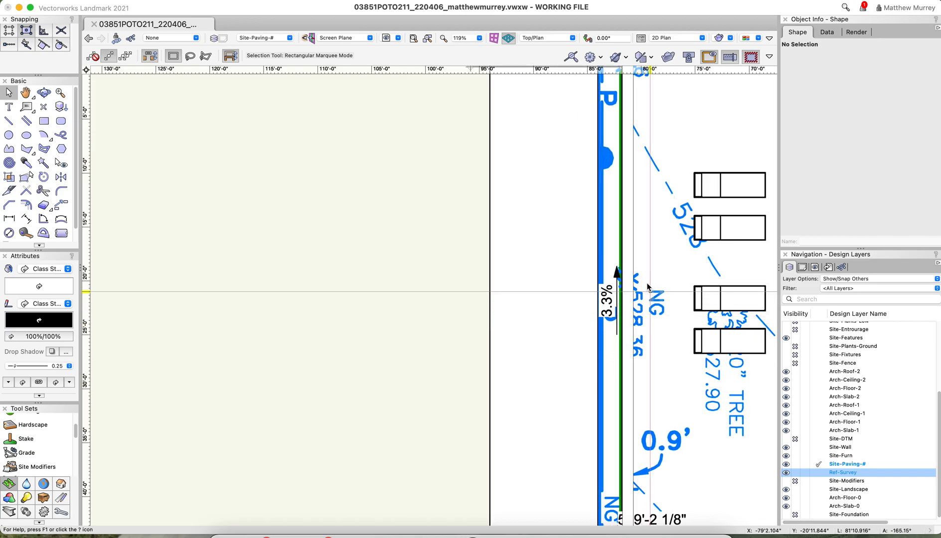
pyautogui.click(14, 455)
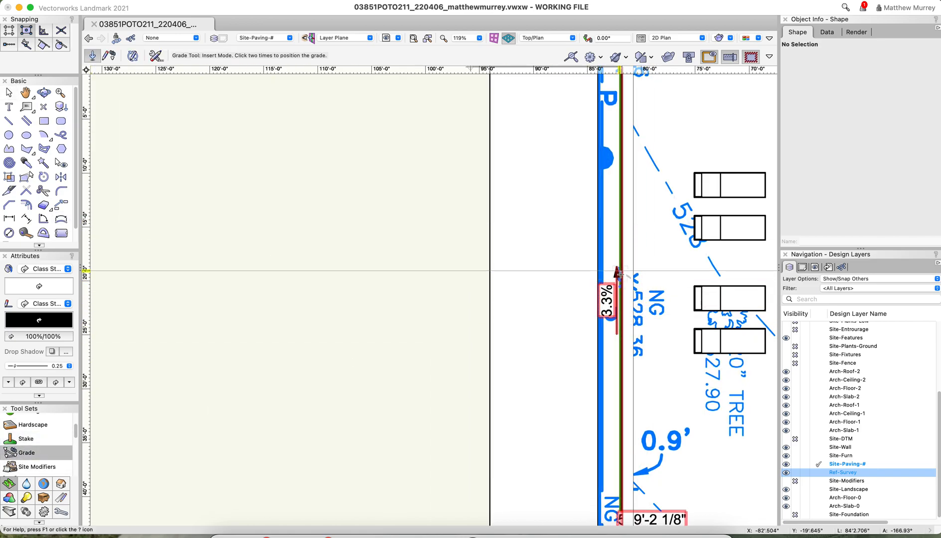
pyautogui.click(621, 277)
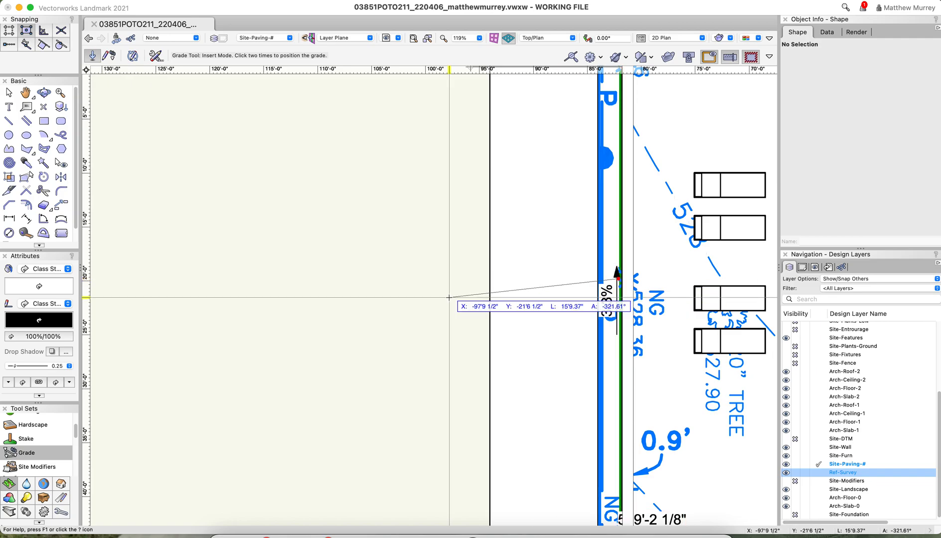
pyautogui.click(433, 278)
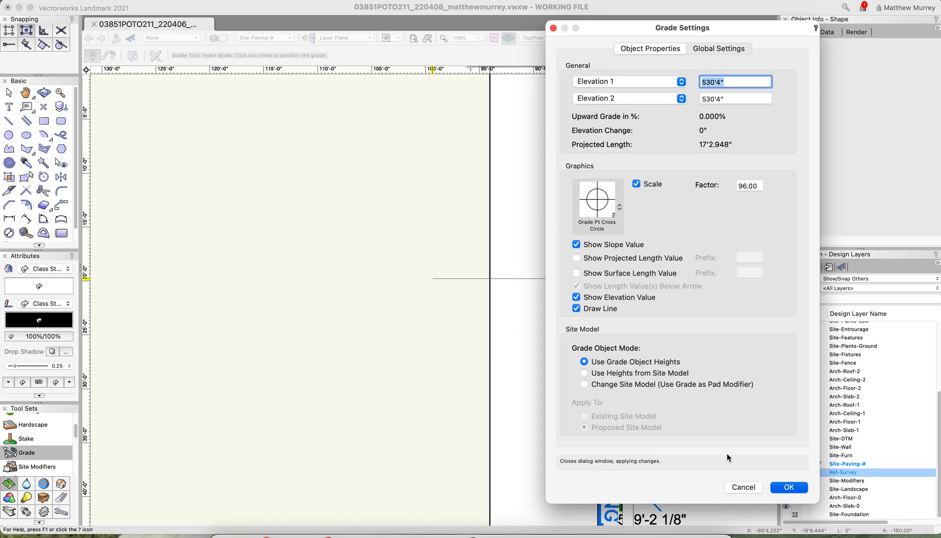
pyautogui.click(783, 486)
# Move the new grade's inner endpoint onto the property-line grade at the 528.36 survey mark so that the two connect
pyautogui.scroll(5, 636, 270)
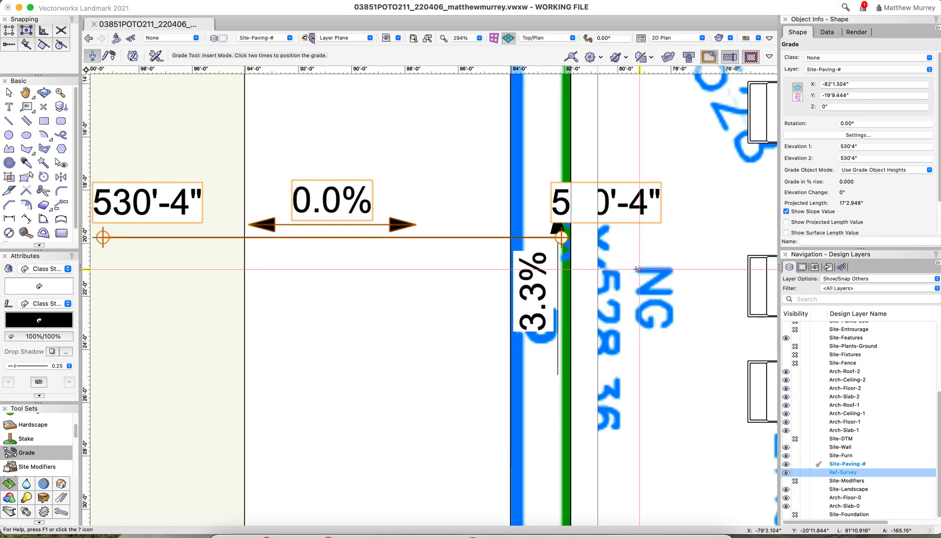
pyautogui.scroll(5, 637, 269)
pyautogui.press('x')
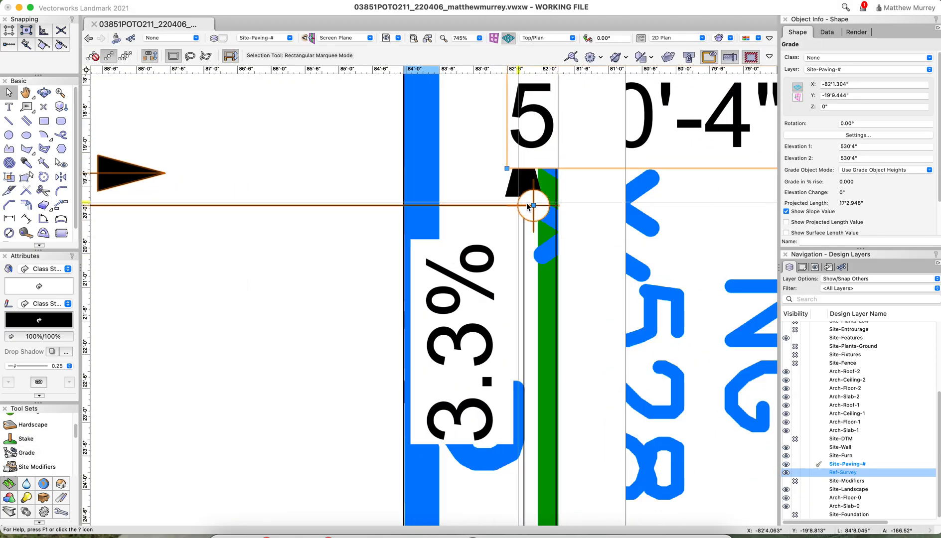
pyautogui.moveTo(533, 206); pyautogui.dragTo(524, 222)
pyautogui.scroll(-3, 599, 256)
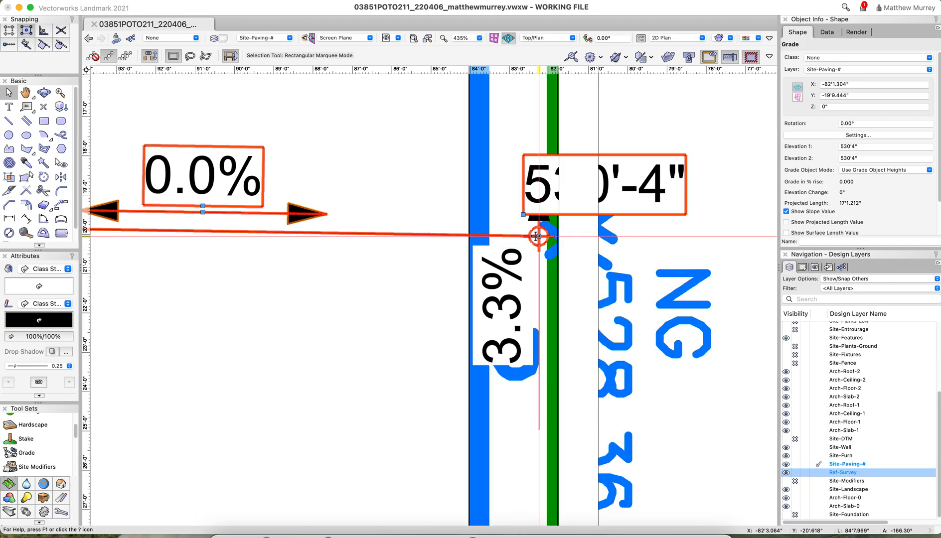
pyautogui.moveTo(538, 236); pyautogui.dragTo(557, 226)
# Set both Elevation 1 and Elevation 2 of the grade at the 528.36 survey mark to 528.36'
pyautogui.scroll(-2, 518, 289)
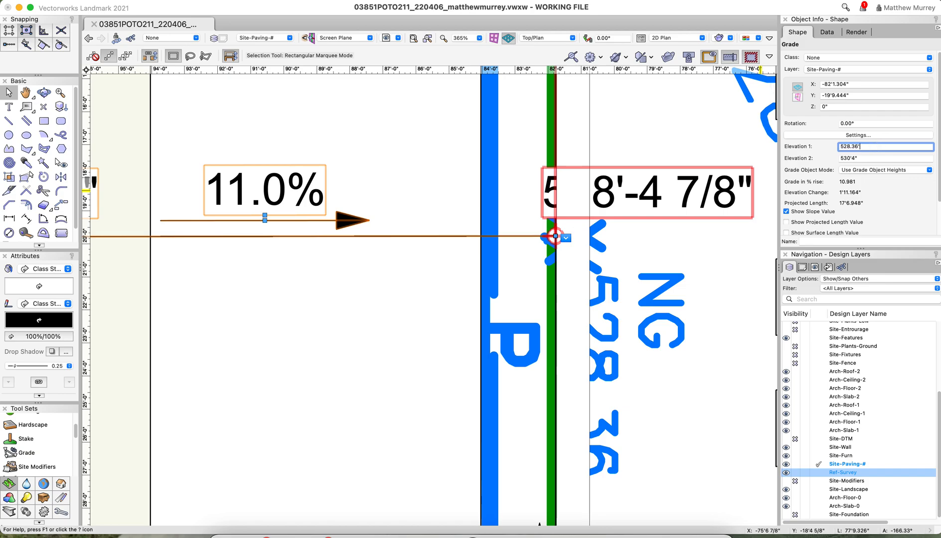
pyautogui.press('Tab')
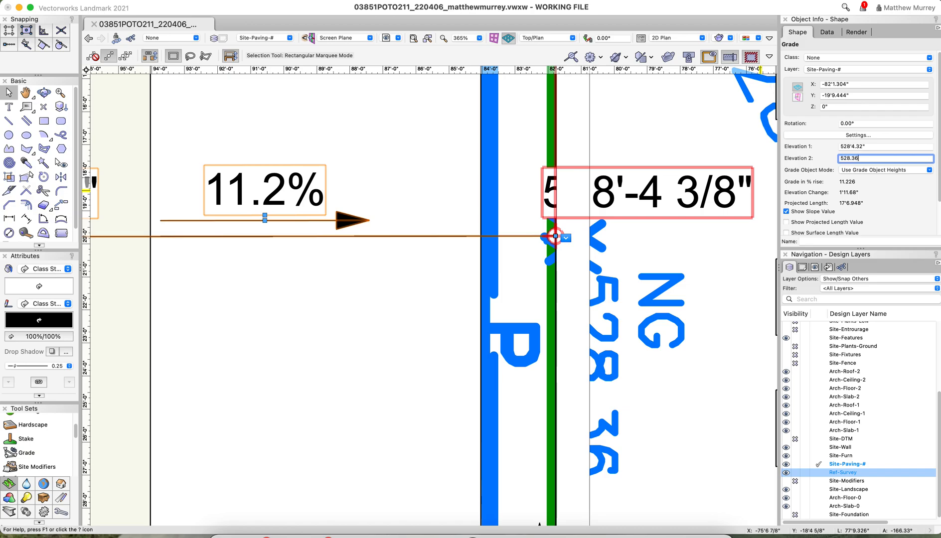
pyautogui.press('Return')
pyautogui.scroll(-5, 554, 237)
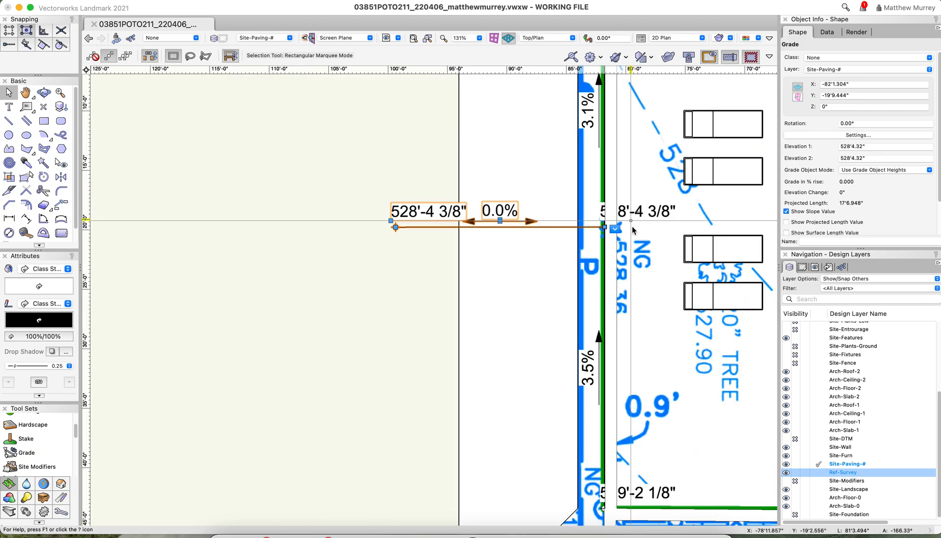
# Insert a level 15' Grade object from the rear property corner near Lot 7 outward across the strip, with Elevation 2 at 529'2.16"
pyautogui.scroll(3, 590, 461)
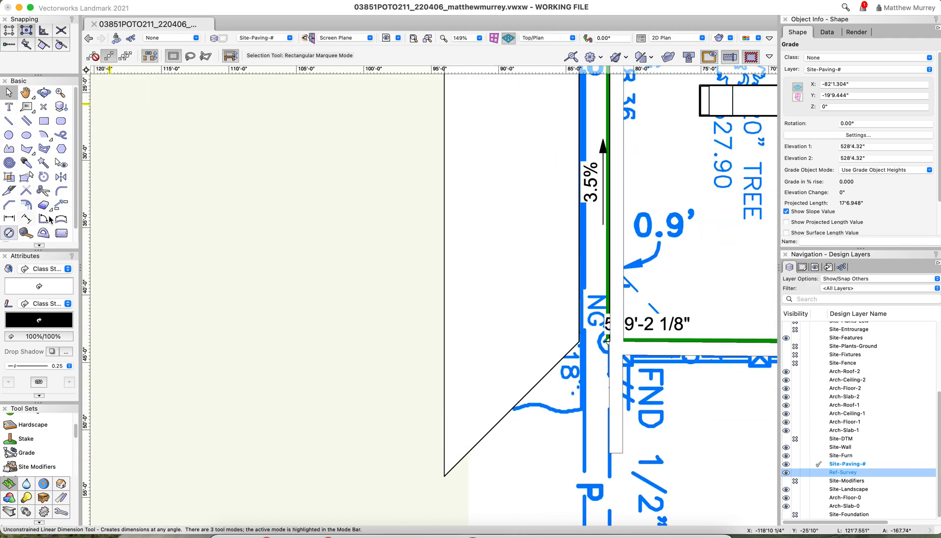
pyautogui.click(27, 452)
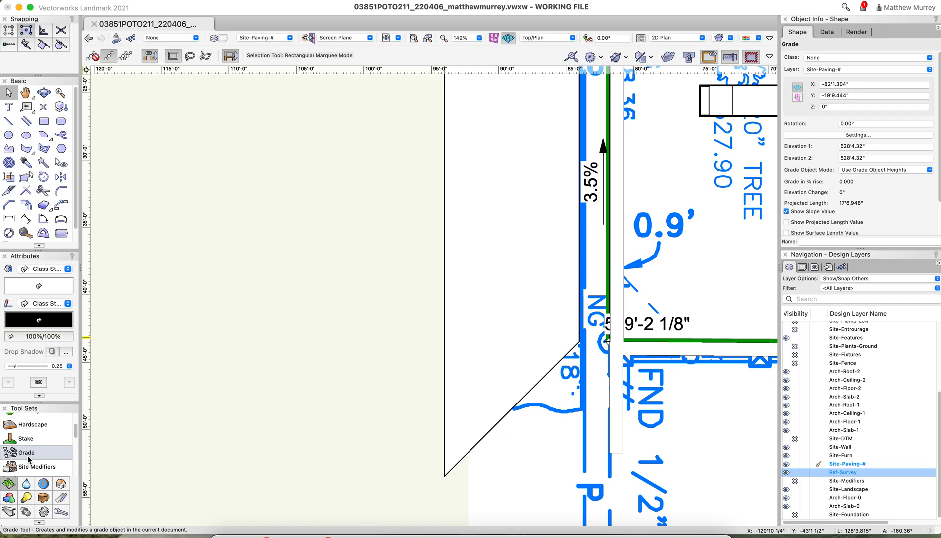
pyautogui.click(609, 342)
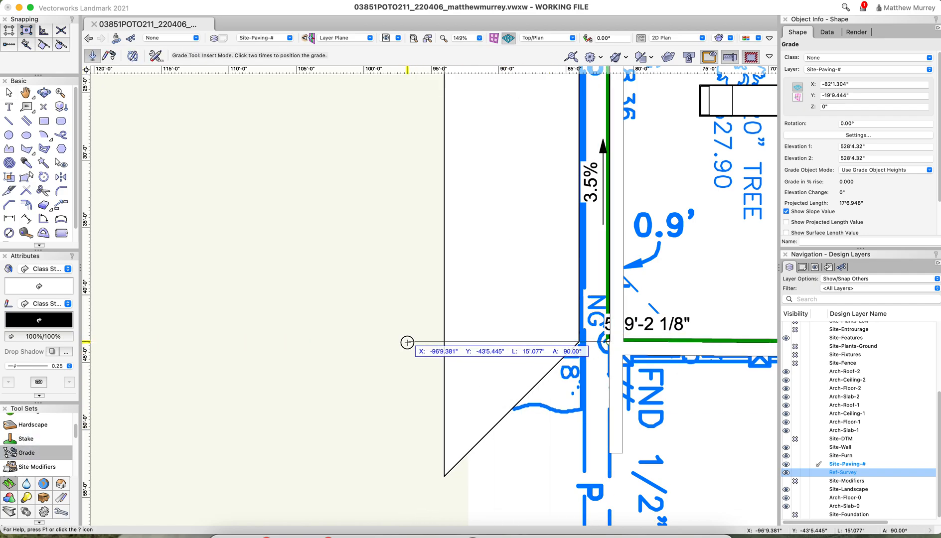
pyautogui.click(407, 342)
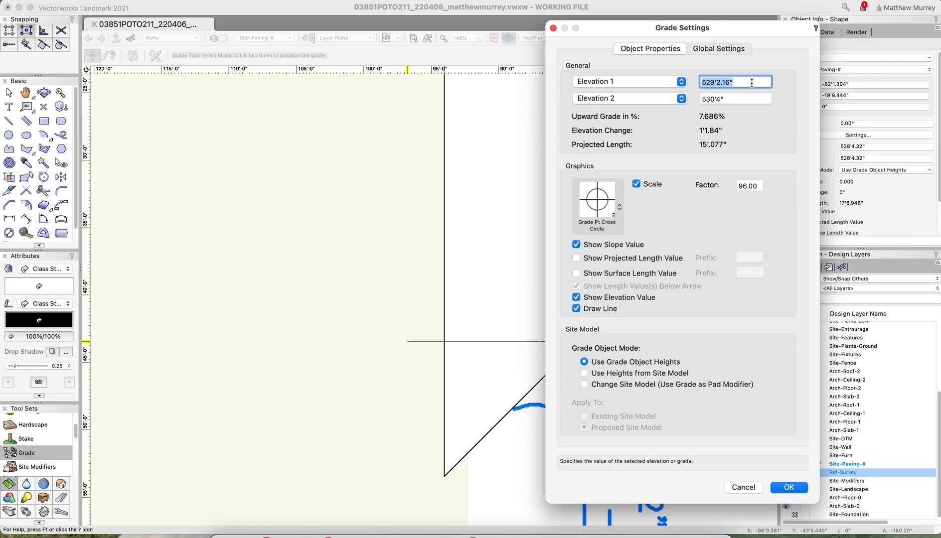
pyautogui.click(741, 98)
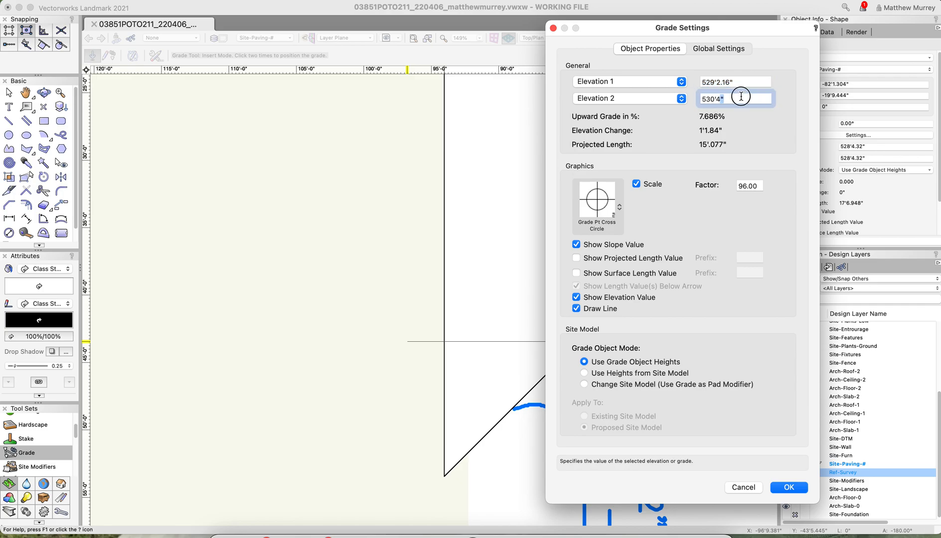
pyautogui.click(788, 487)
pyautogui.scroll(-4, 576, 465)
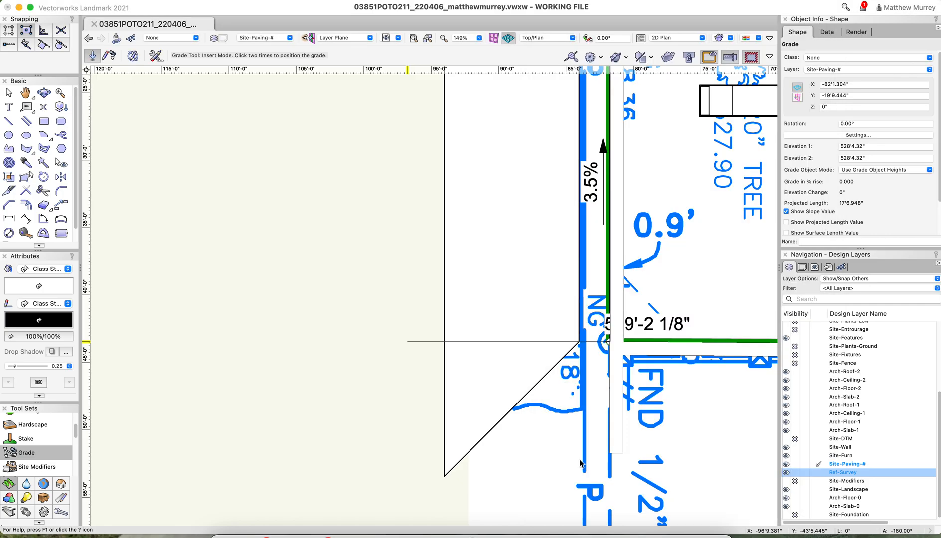
pyautogui.scroll(-1, 576, 465)
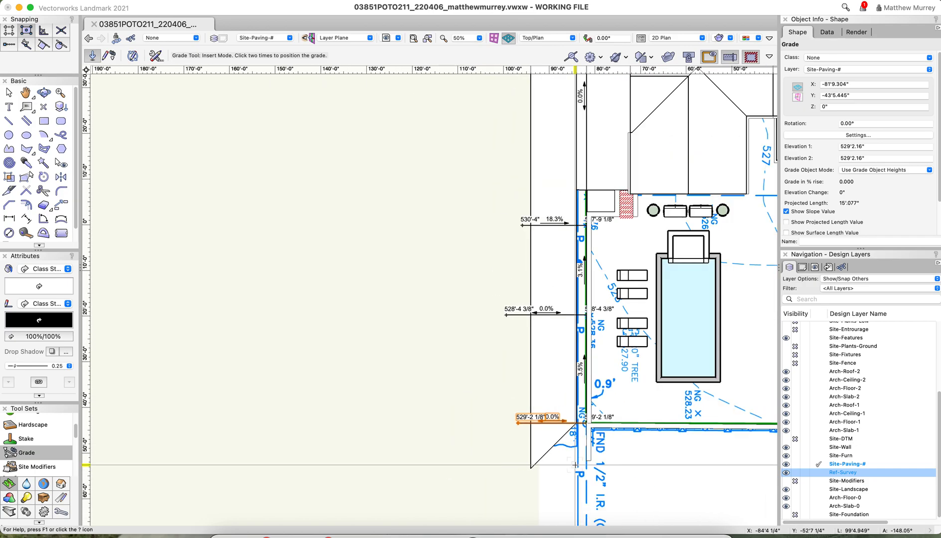
pyautogui.scroll(-2, 575, 465)
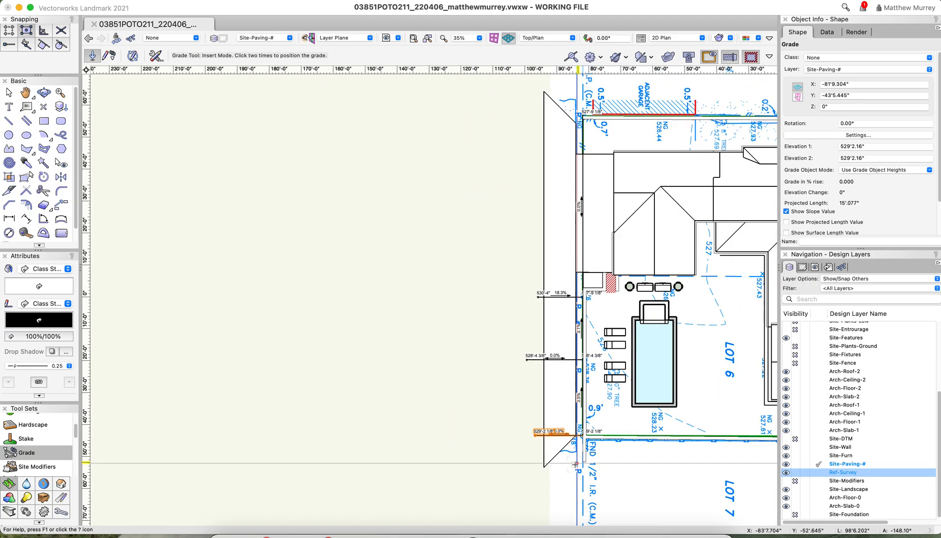
pyautogui.click(580, 198)
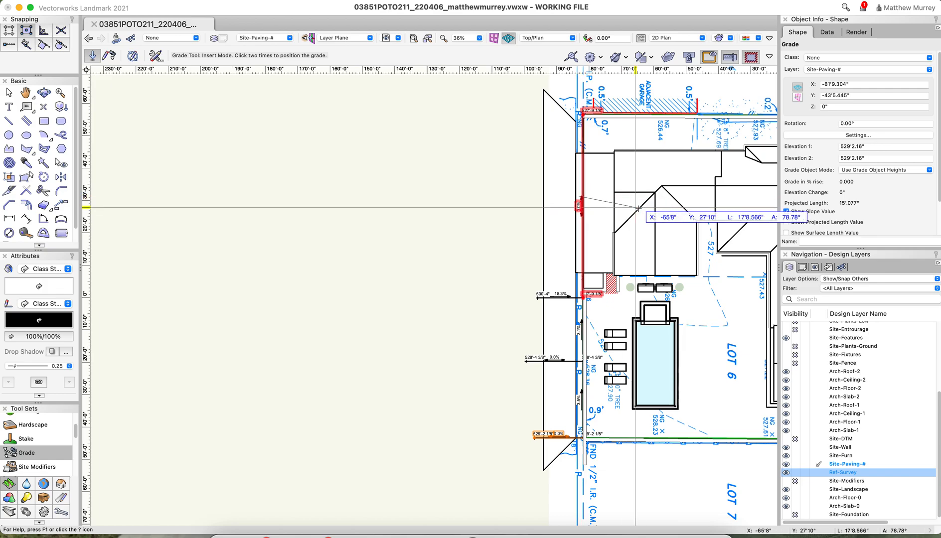
pyautogui.scroll(2, 626, 209)
pyautogui.press('x')
# Set Elevation 2 of the property-line grade segment ending at the corner by the adjacent garage to 526'2.64"
pyautogui.click(543, 208)
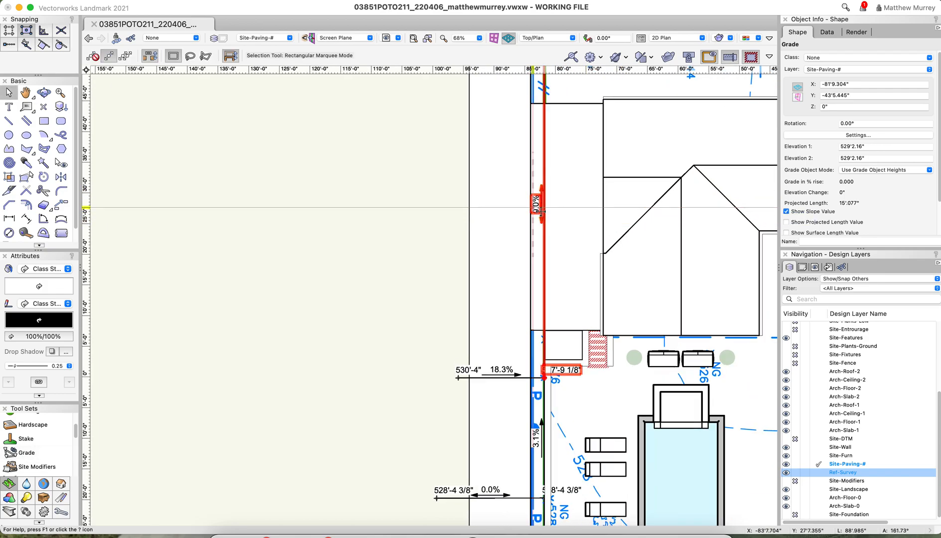
pyautogui.scroll(-3, 593, 369)
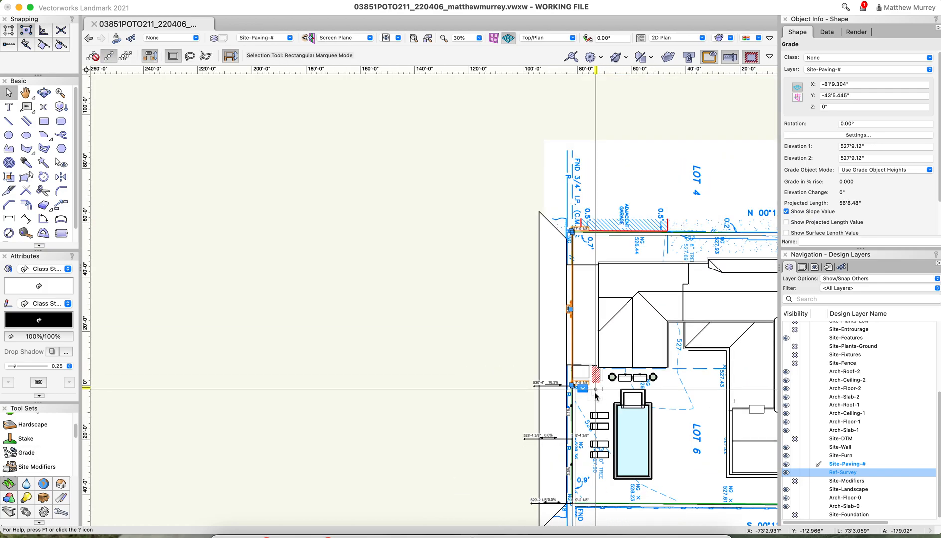
pyautogui.scroll(3, 596, 377)
pyautogui.scroll(-3, 596, 378)
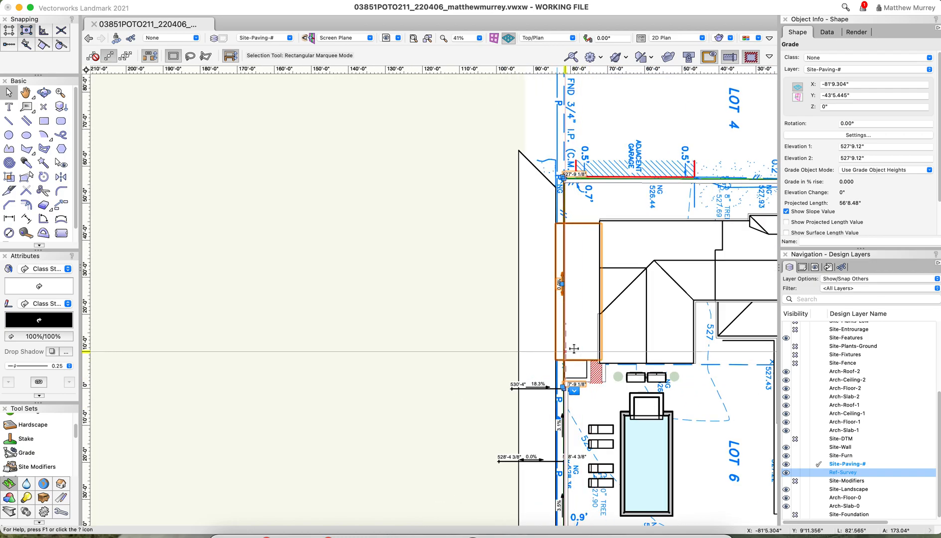
pyautogui.scroll(2, 583, 371)
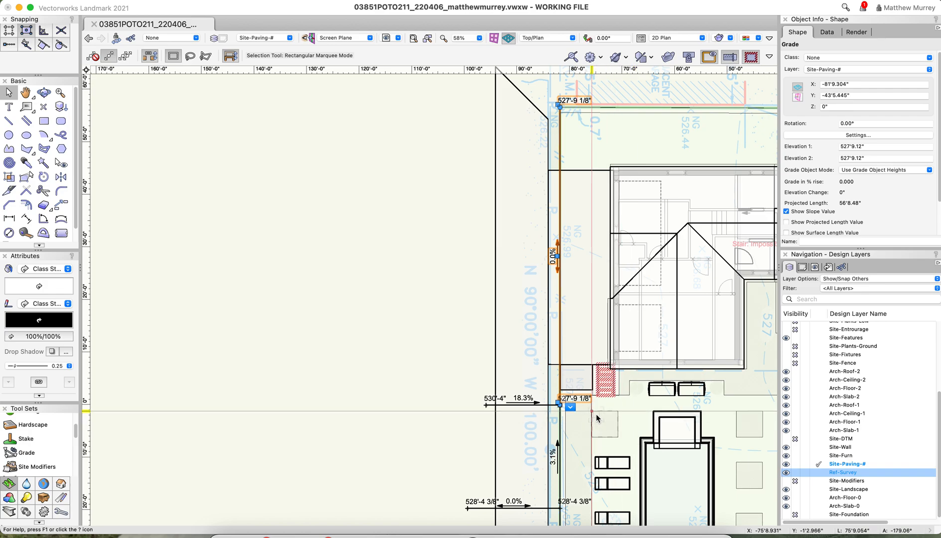
pyautogui.scroll(-1, 596, 414)
pyautogui.scroll(6, 583, 138)
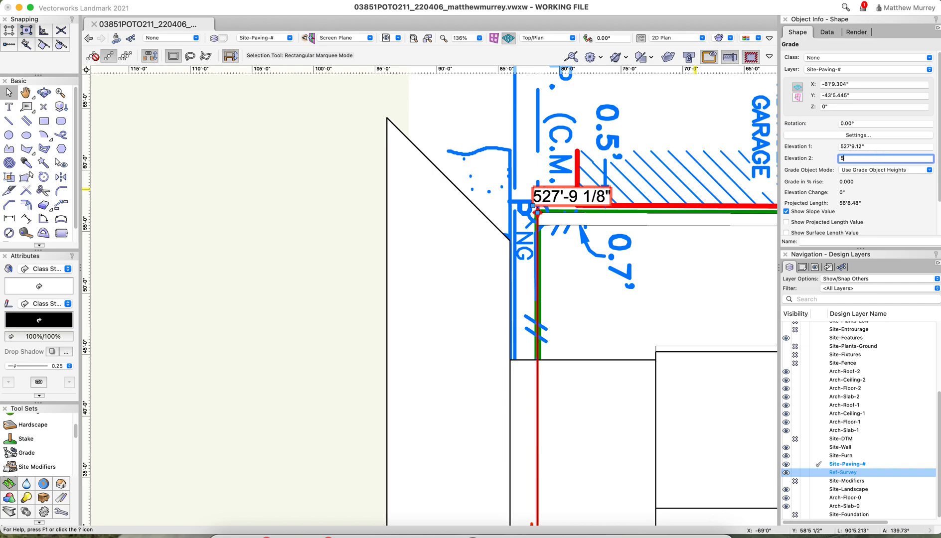
pyautogui.press('Return')
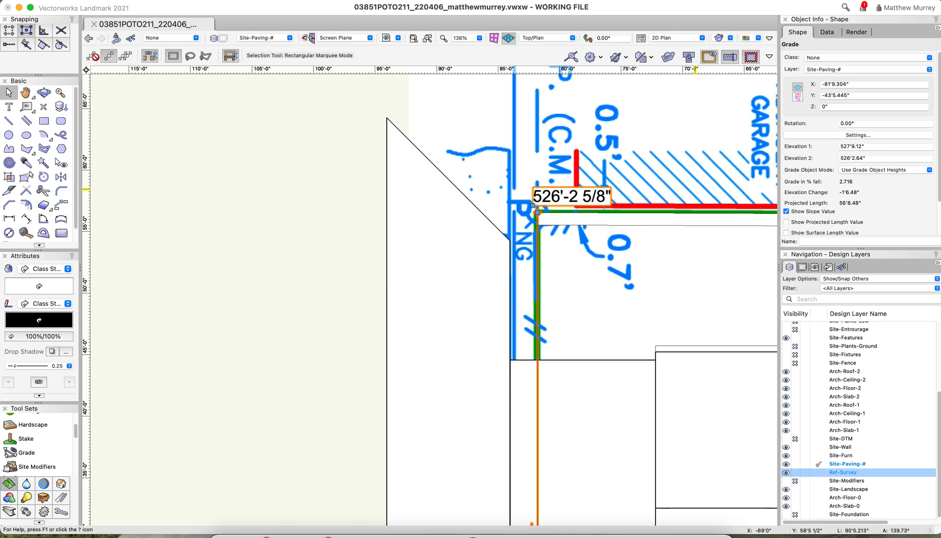
pyautogui.scroll(-3, 564, 310)
pyautogui.scroll(-3, 621, 349)
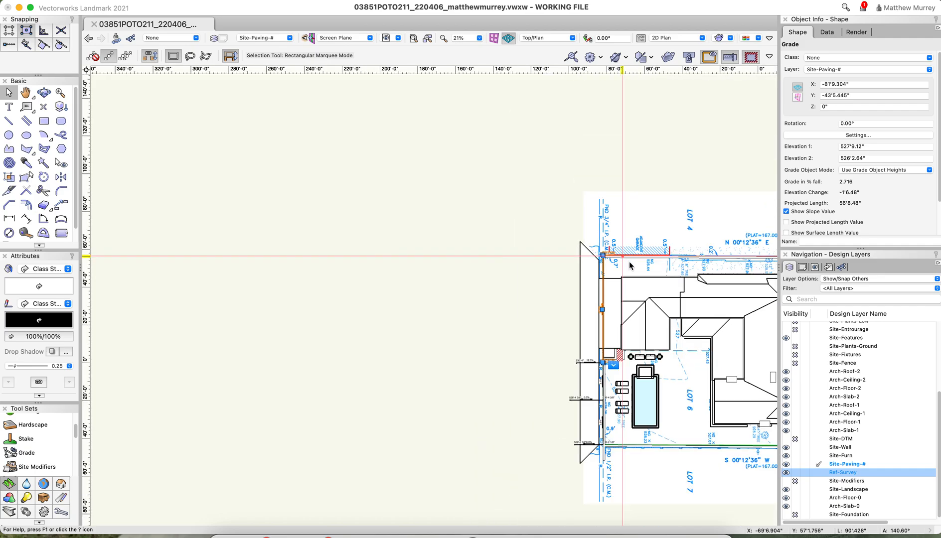
# Stretch the property-line grade's Lot 7 end about 15' past the rear corner, to a projected length of about 38'8.67"
pyautogui.scroll(2, 616, 410)
pyautogui.scroll(-2, 615, 409)
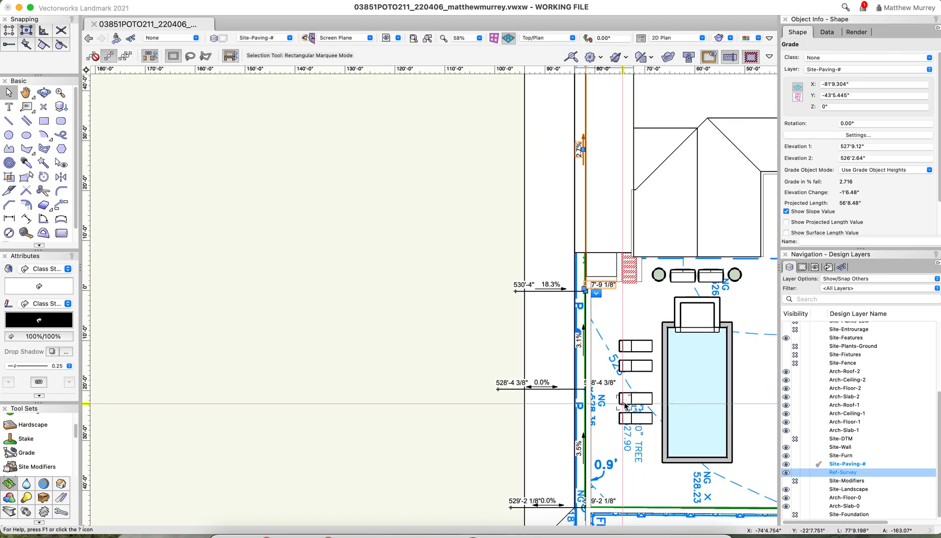
pyautogui.scroll(-1, 626, 407)
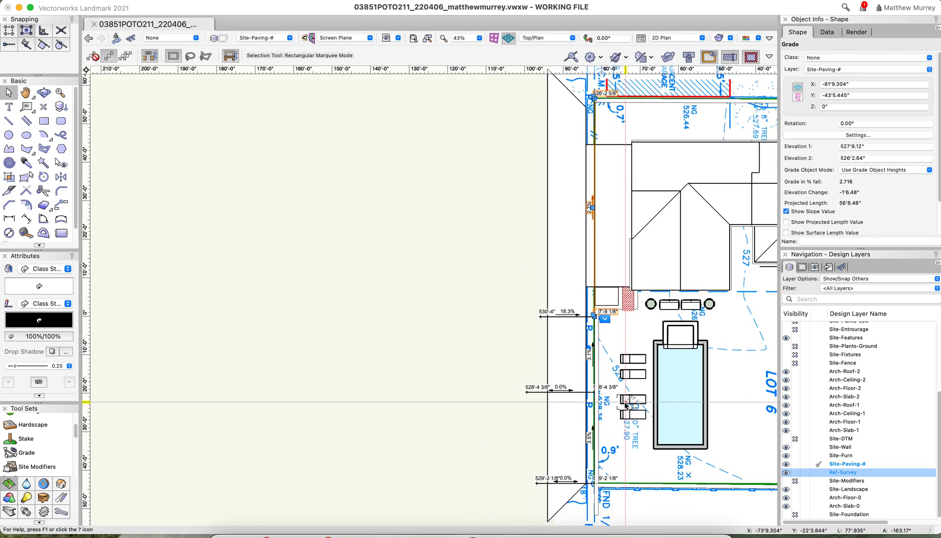
pyautogui.scroll(-2, 609, 322)
pyautogui.scroll(6, 633, 384)
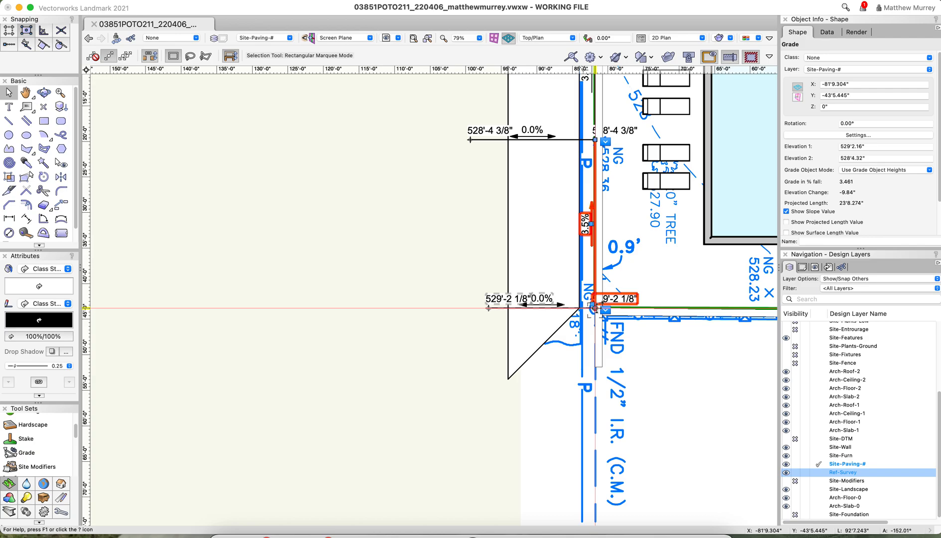
pyautogui.moveTo(593, 309); pyautogui.dragTo(594, 425)
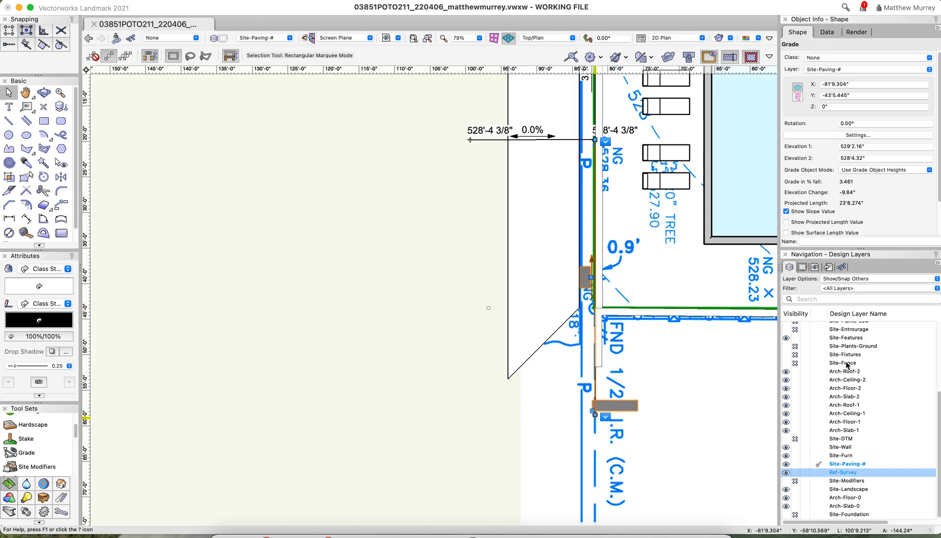
# Move the outer endpoint of the Lot 7 cross-strip grade level with the extended property-line end, making it about 14'9" long
pyautogui.click(490, 310)
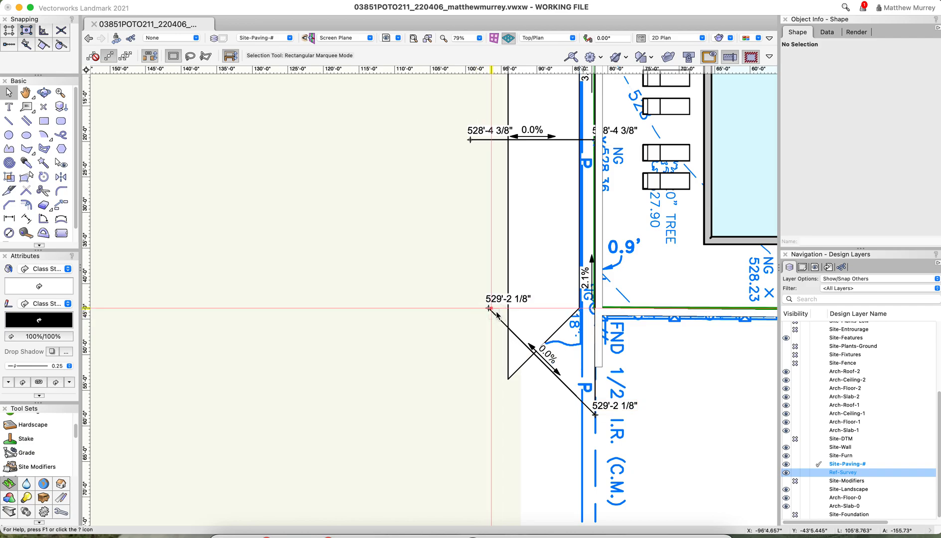
pyautogui.click(492, 311)
pyautogui.moveTo(492, 311); pyautogui.dragTo(494, 415)
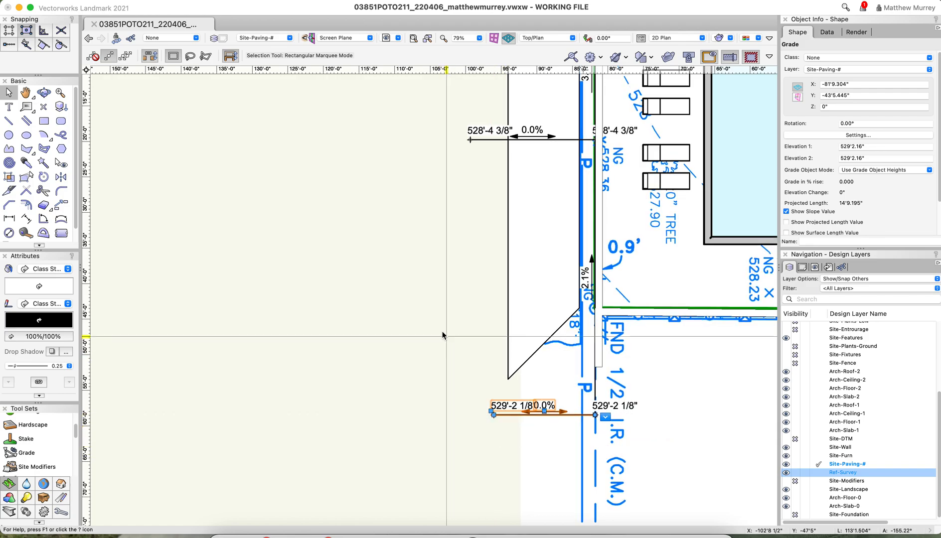
# Set Elevation 1 of the extended property-line grade to 529'8.16"
pyautogui.click(595, 325)
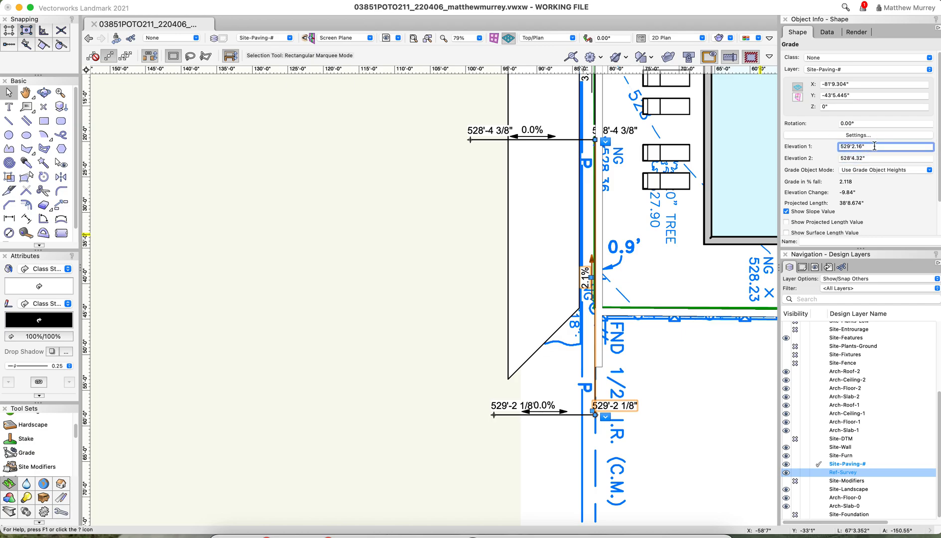
pyautogui.press('Return')
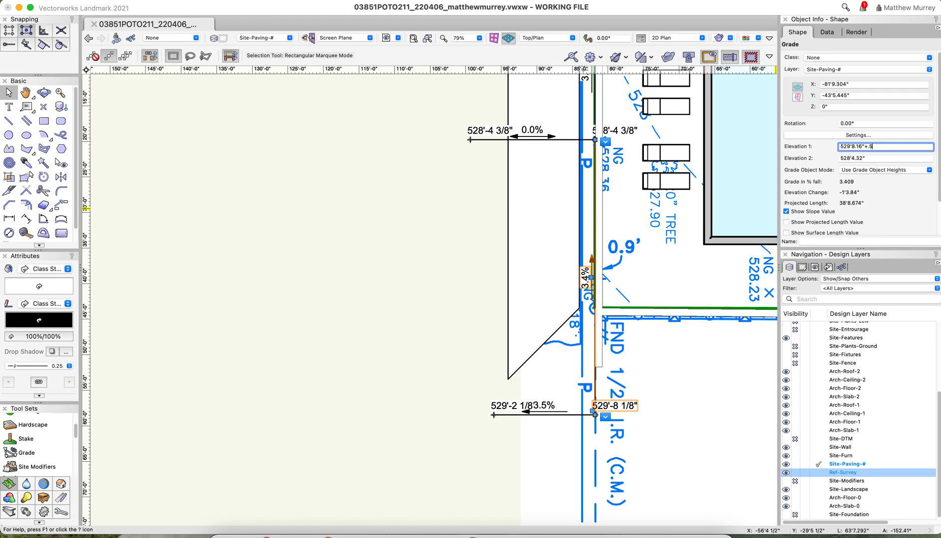
# Save the Vectorworks working file into the VECTORWORKS WORKI... favorites folder
pyautogui.press('Return')
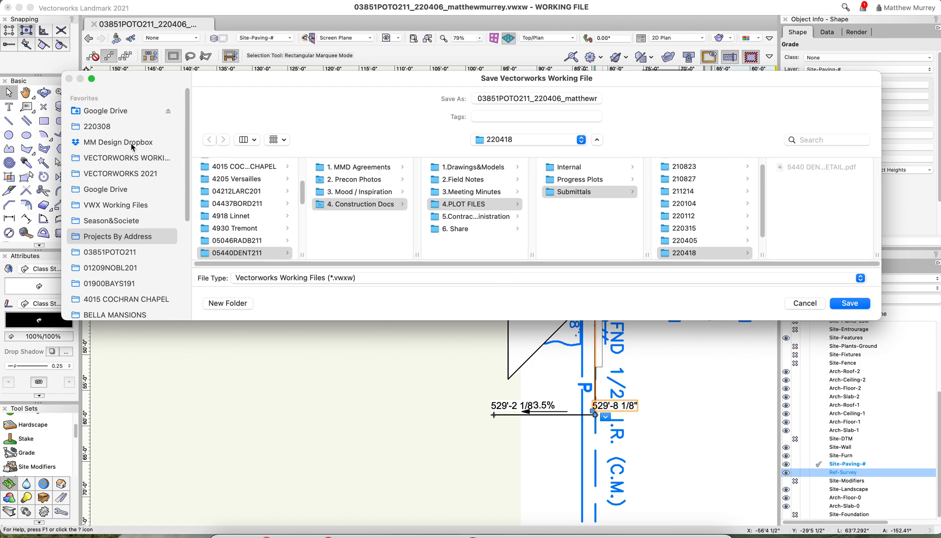
pyautogui.click(131, 159)
pyautogui.click(854, 304)
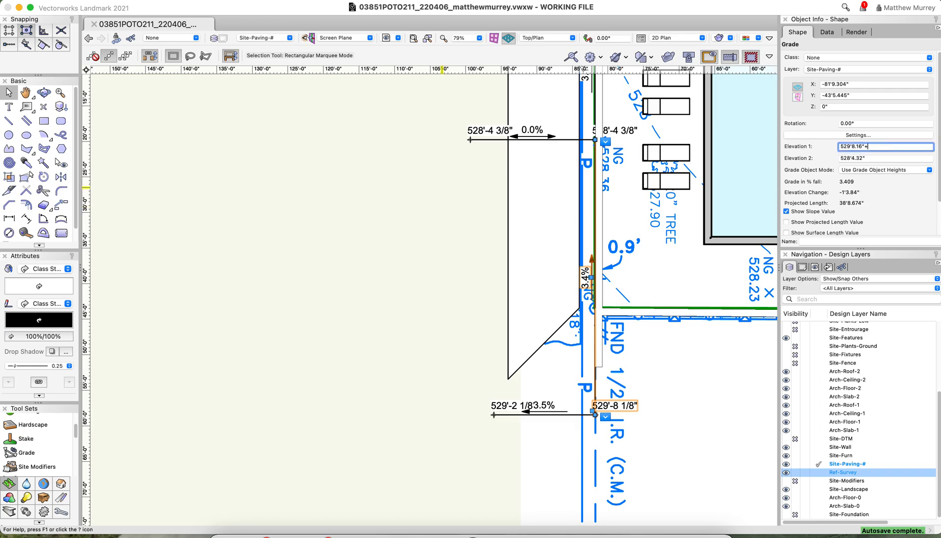
# Set Elevation 1 of the extended property-line grade and Elevation 2 of the Lot 7 cross-strip grade to 529'8.66"
pyautogui.press('Return')
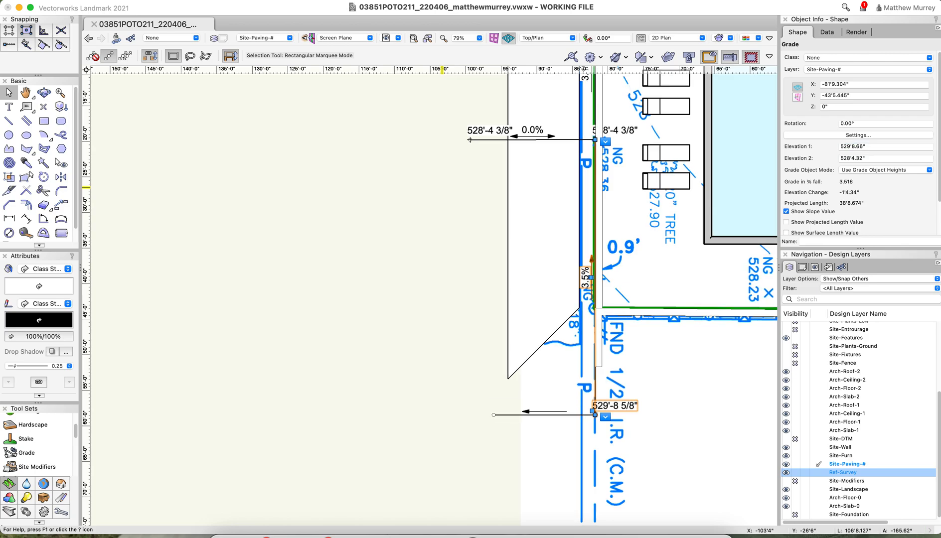
pyautogui.click(520, 412)
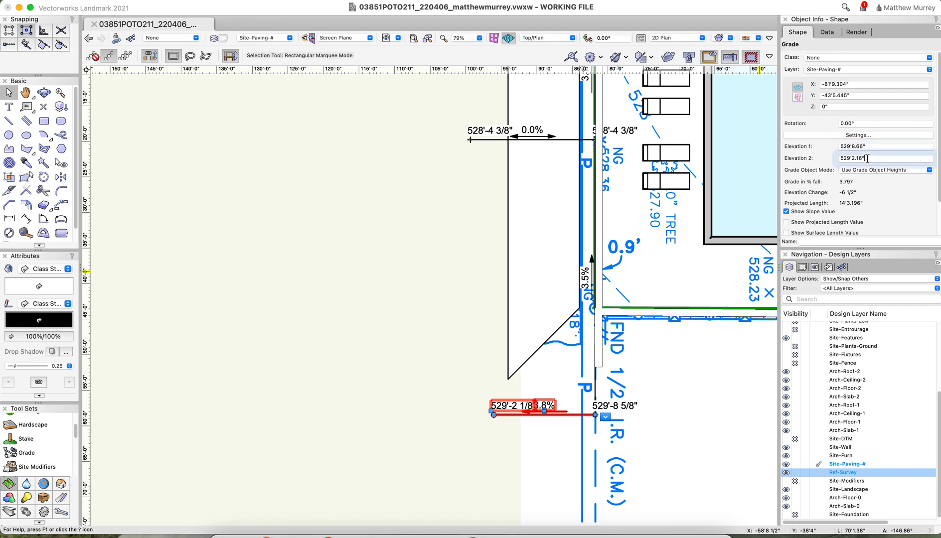
pyautogui.press('Return')
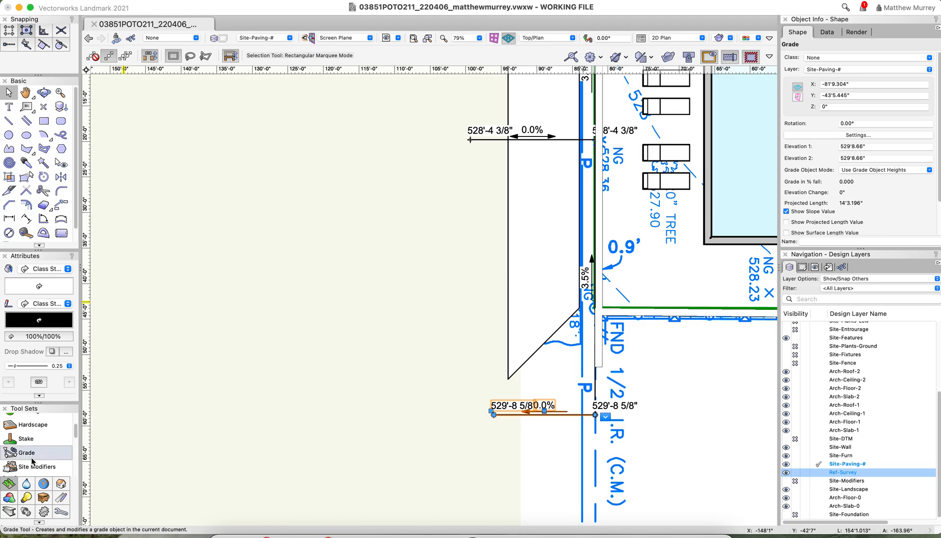
# Stretch the property-line grade past the corner by the adjacent garage, to a projected length of about 69'2.88"
pyautogui.scroll(-2, 398, 459)
pyautogui.scroll(-4, 398, 458)
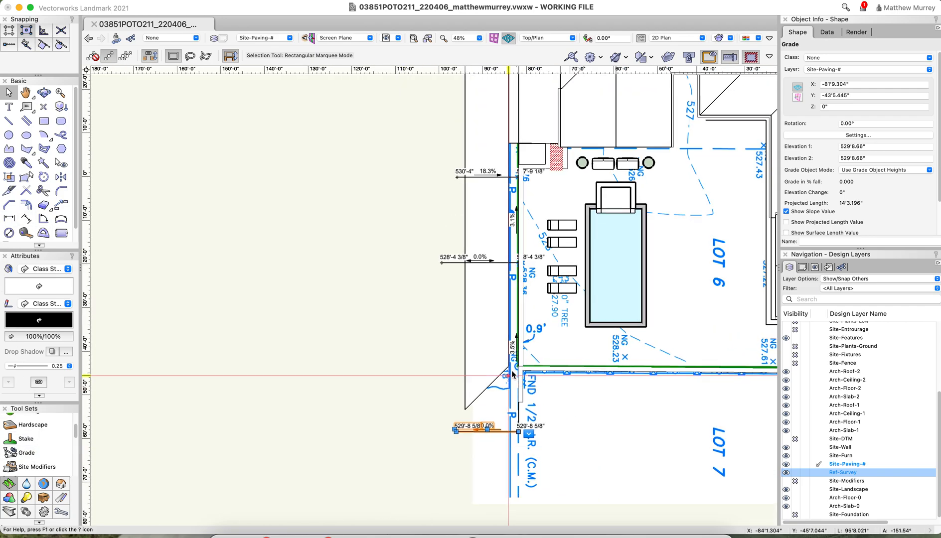
pyautogui.scroll(-2, 450, 443)
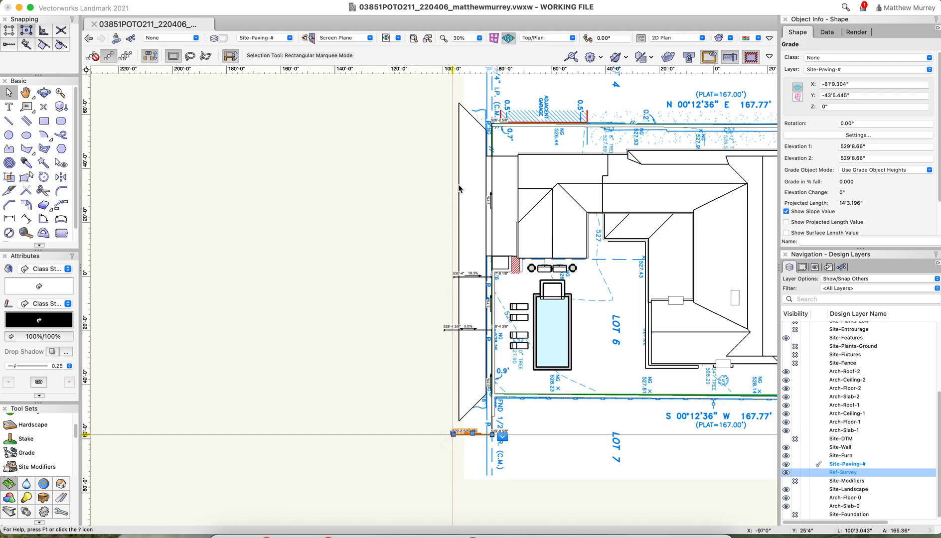
pyautogui.scroll(-1, 483, 112)
pyautogui.scroll(4, 483, 110)
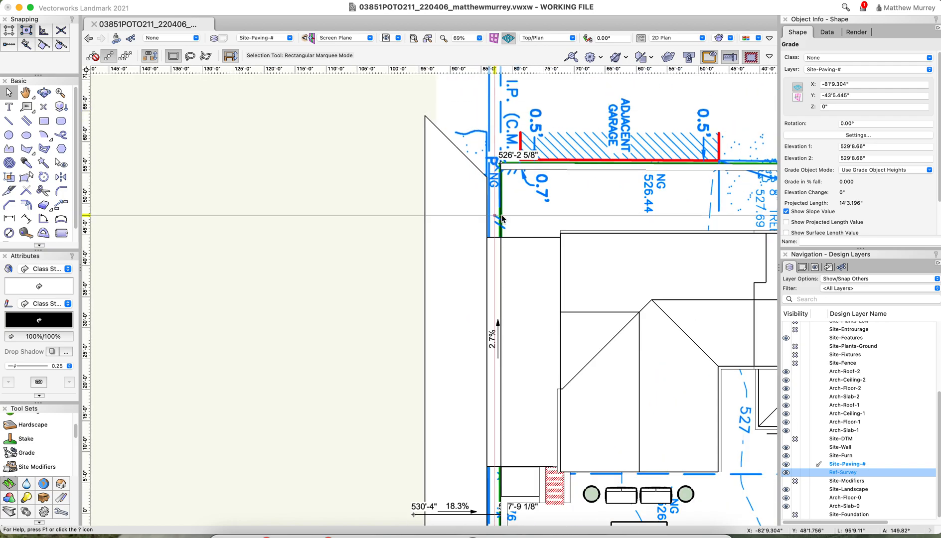
pyautogui.click(505, 190)
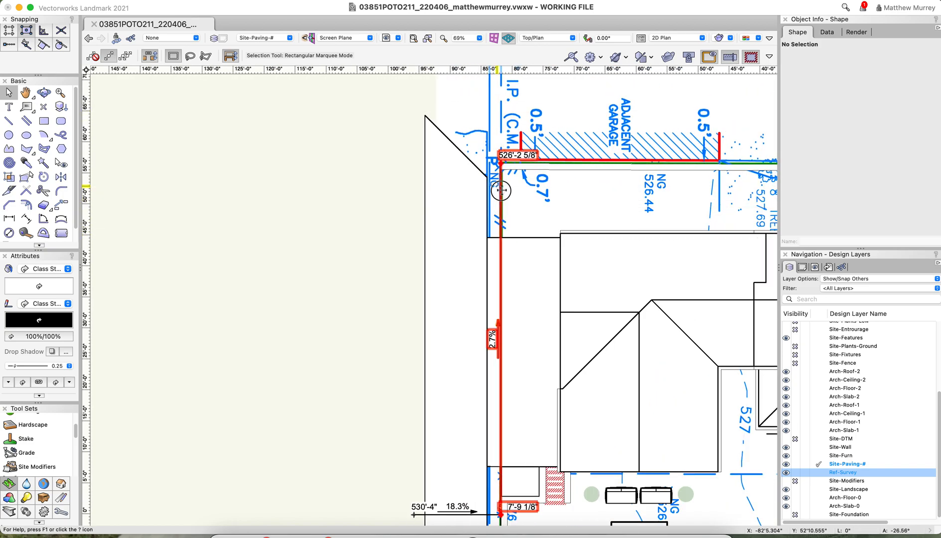
pyautogui.click(501, 176)
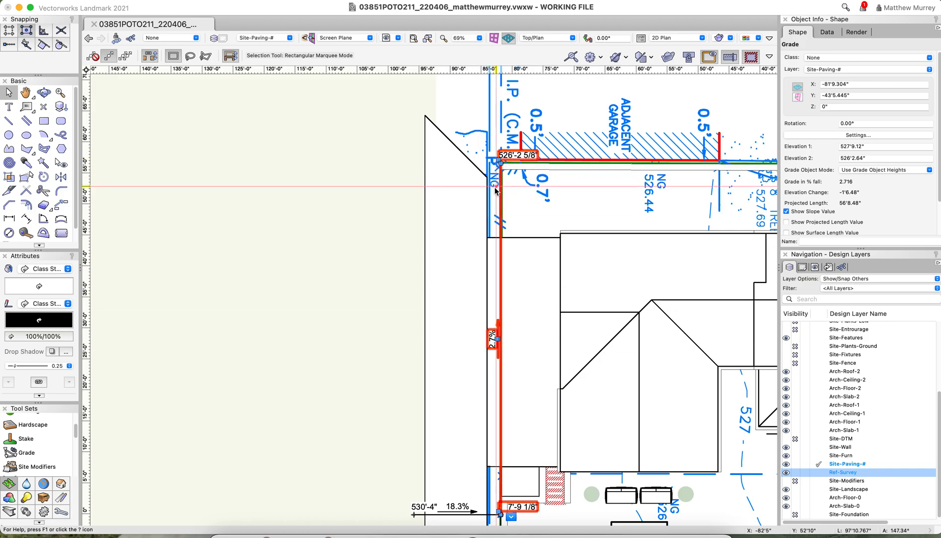
pyautogui.moveTo(500, 163); pyautogui.dragTo(501, 86)
# Set Elevation 2 of the property-line grade extended past the adjacent garage to 525'10.64"
pyautogui.scroll(-3, 470, 311)
pyautogui.scroll(2, 503, 271)
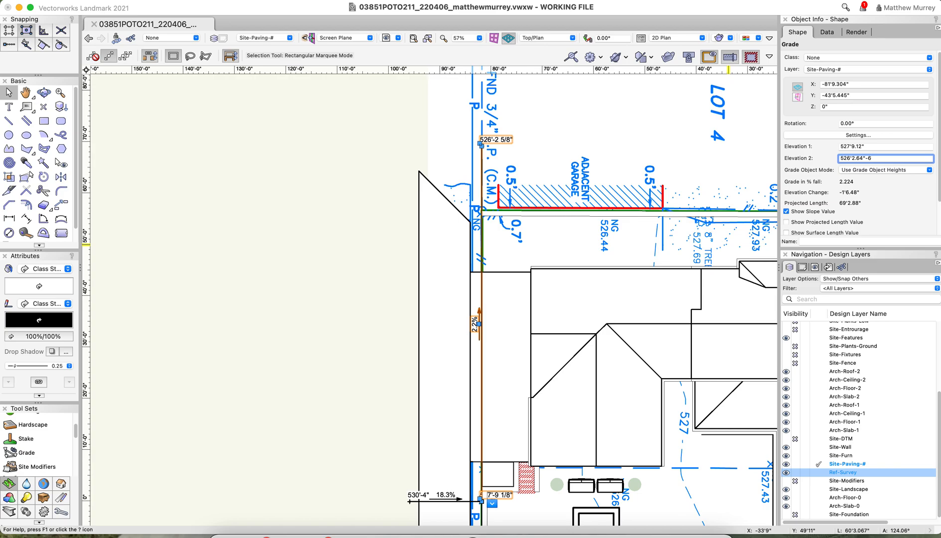
pyautogui.press('Return')
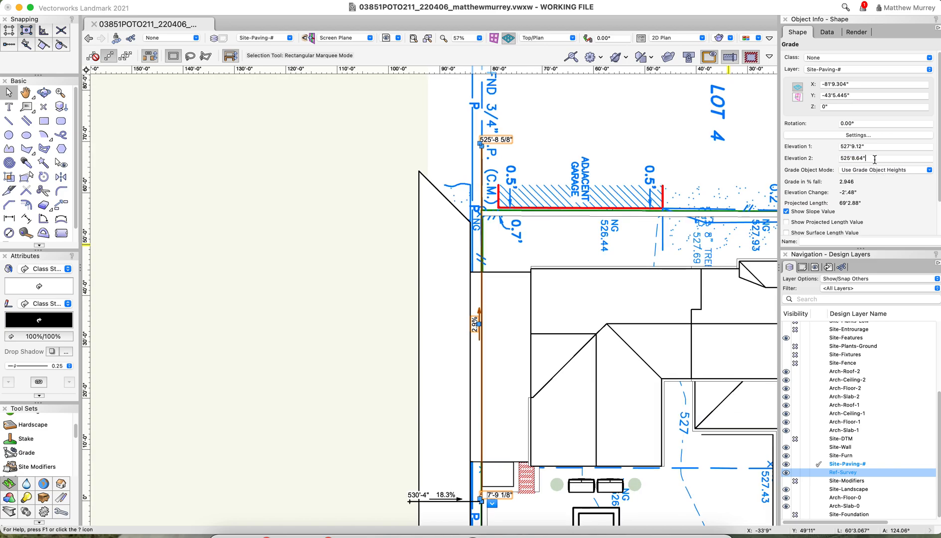
pyautogui.press('Return')
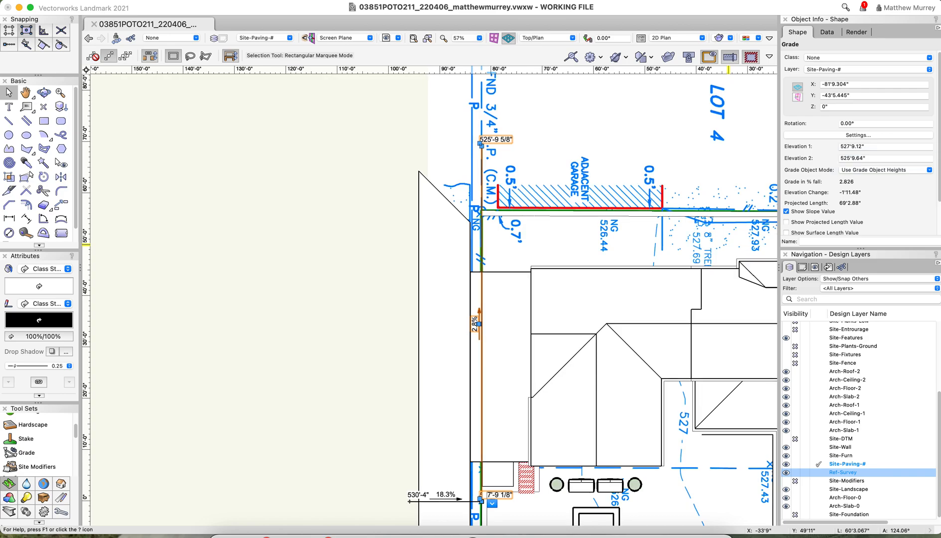
pyautogui.write('+1')
pyautogui.press('Return')
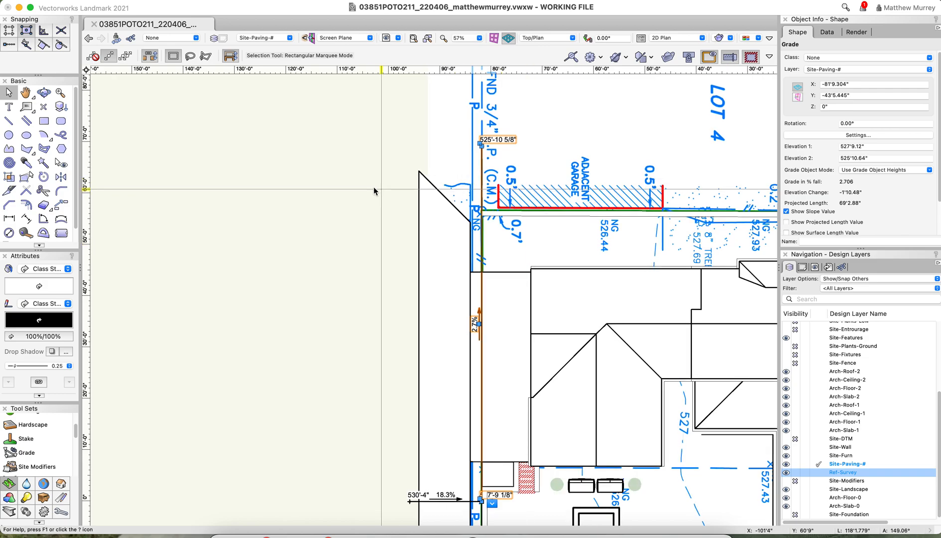
# Insert a level Grade object about 15'1" long outward from the property-line end beyond the adjacent garage, with both elevations at 525'10.64"
pyautogui.click(16, 452)
pyautogui.scroll(4, 441, 146)
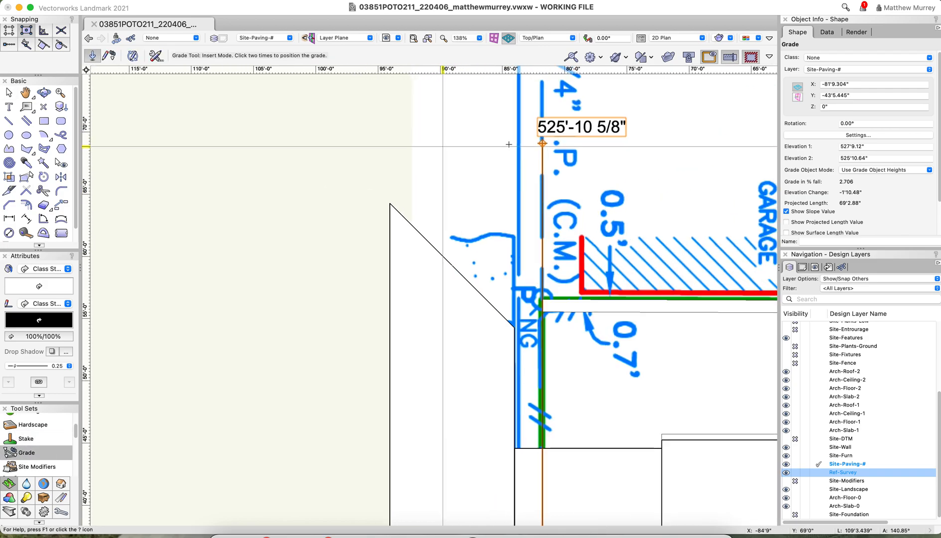
pyautogui.click(542, 143)
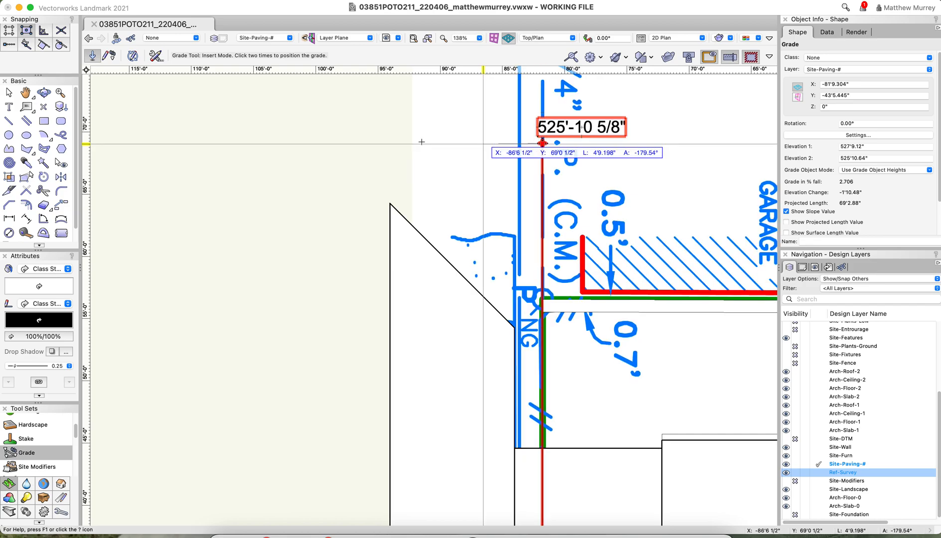
pyautogui.click(354, 146)
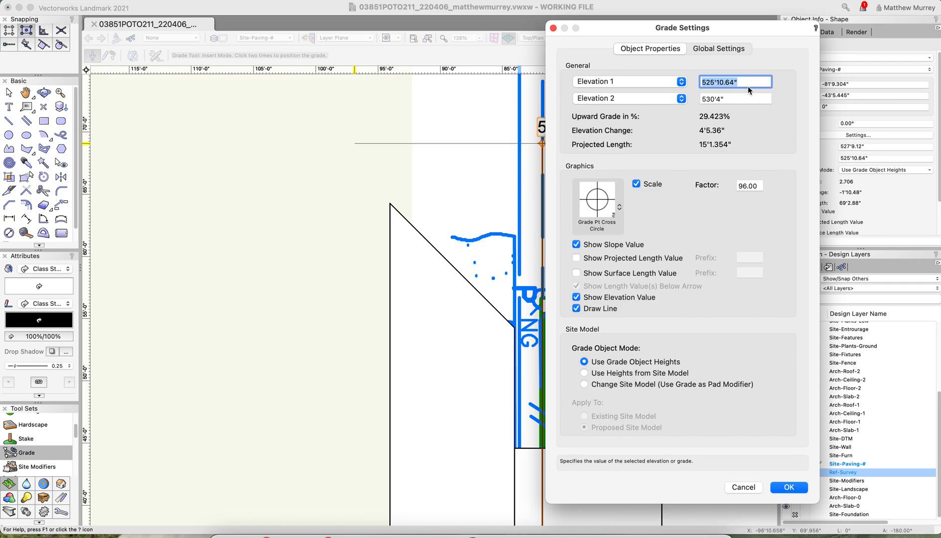
pyautogui.click(738, 99)
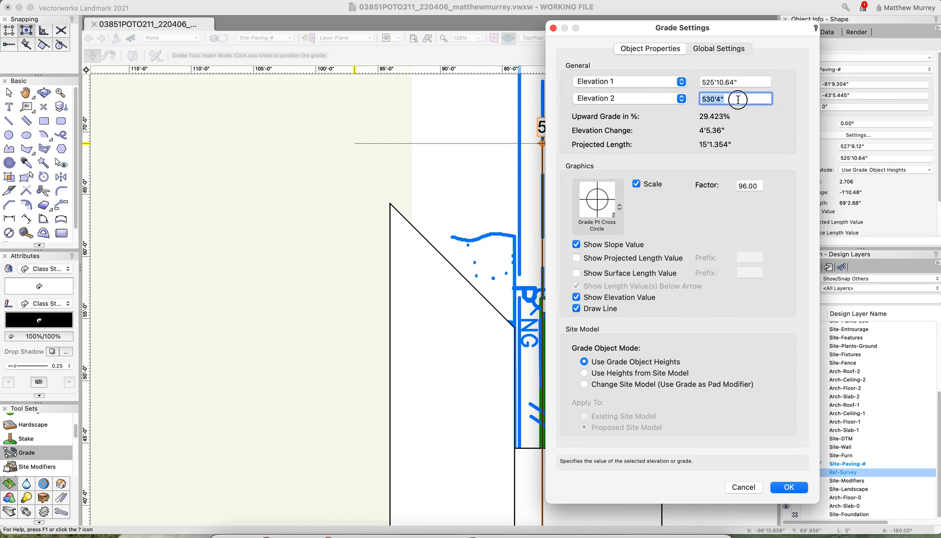
pyautogui.click(783, 490)
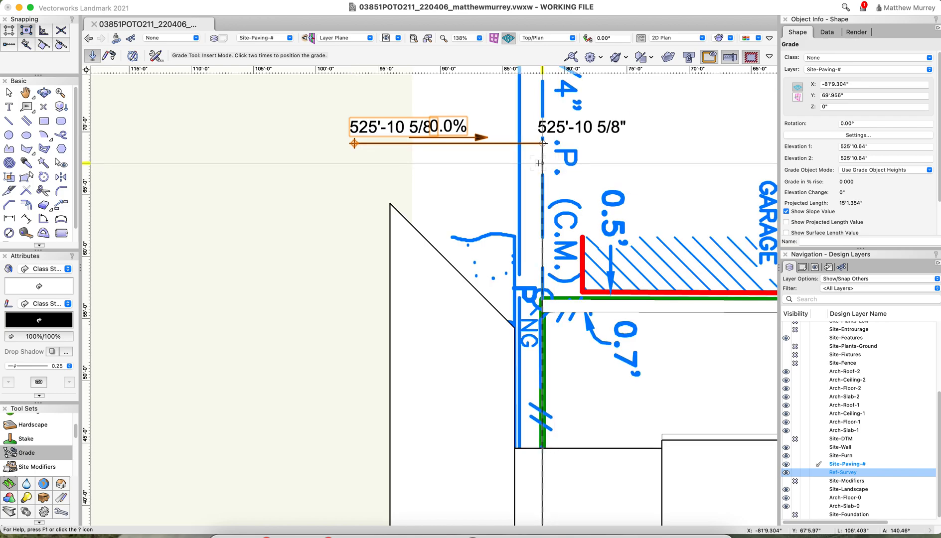
pyautogui.press('x')
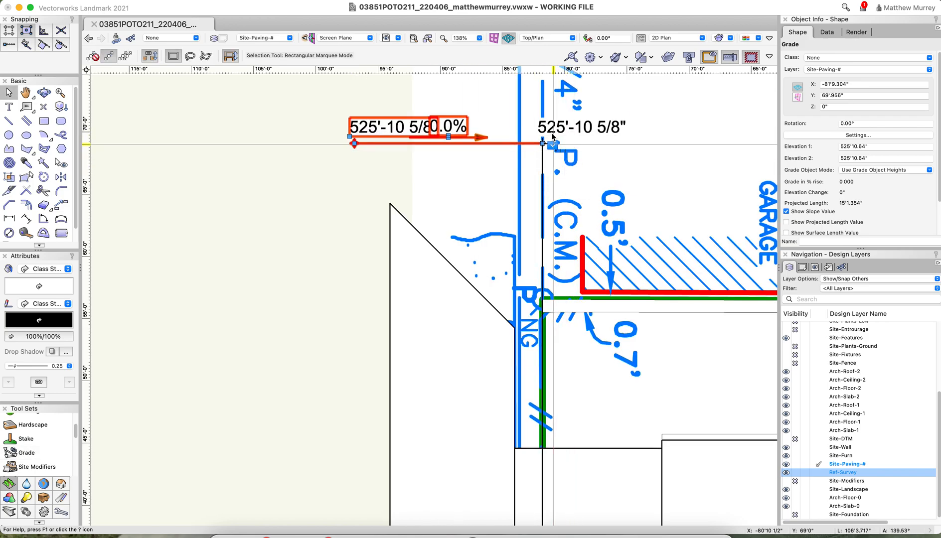
# Insert a Grade object connecting the outer ends of the 525'10.64" and 530'4" cross-strip grades, keeping those values as Elevation 1 and Elevation 2
pyautogui.scroll(-5, 573, 110)
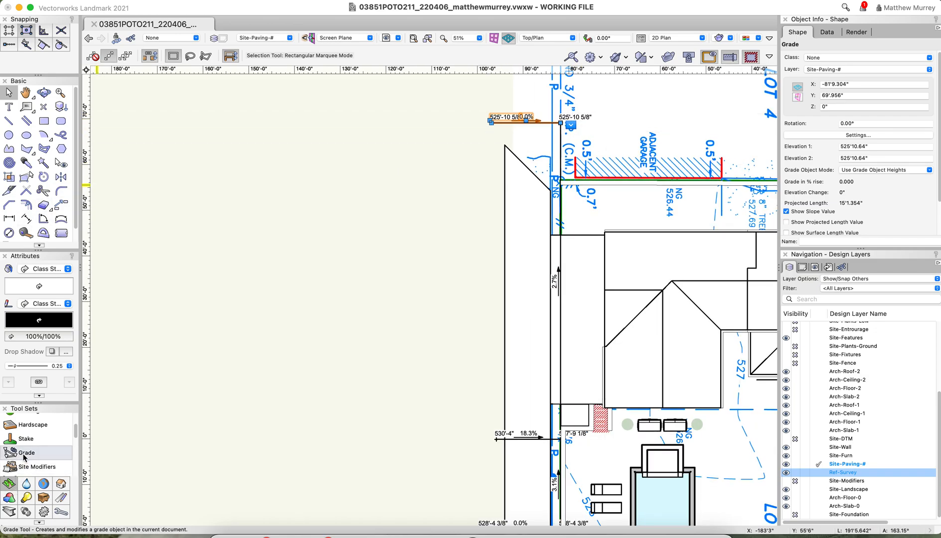
pyautogui.scroll(10, 508, 117)
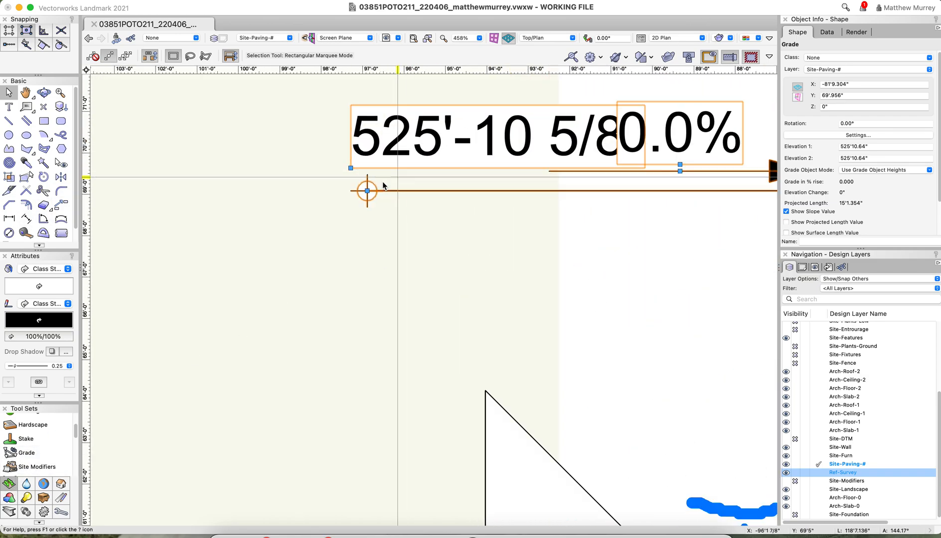
pyautogui.click(22, 453)
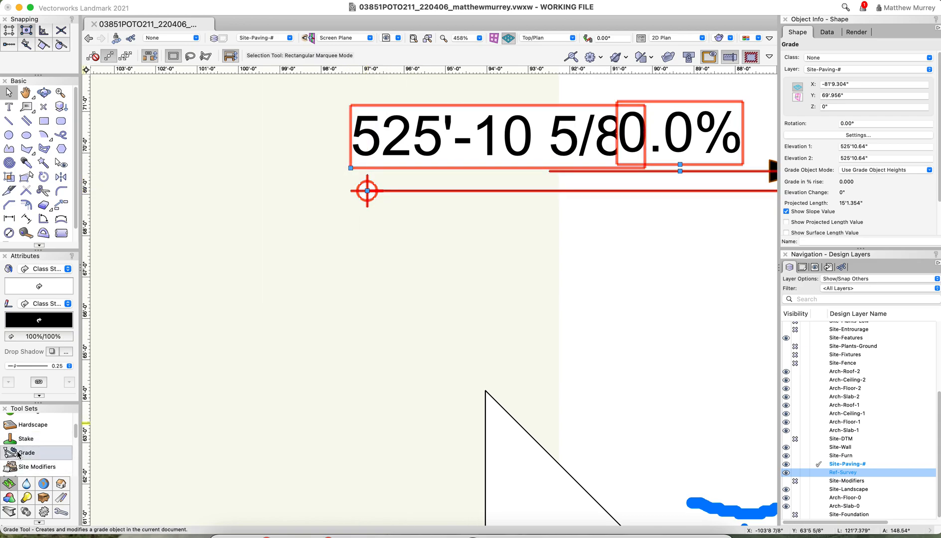
pyautogui.click(368, 191)
pyautogui.scroll(-10, 598, 194)
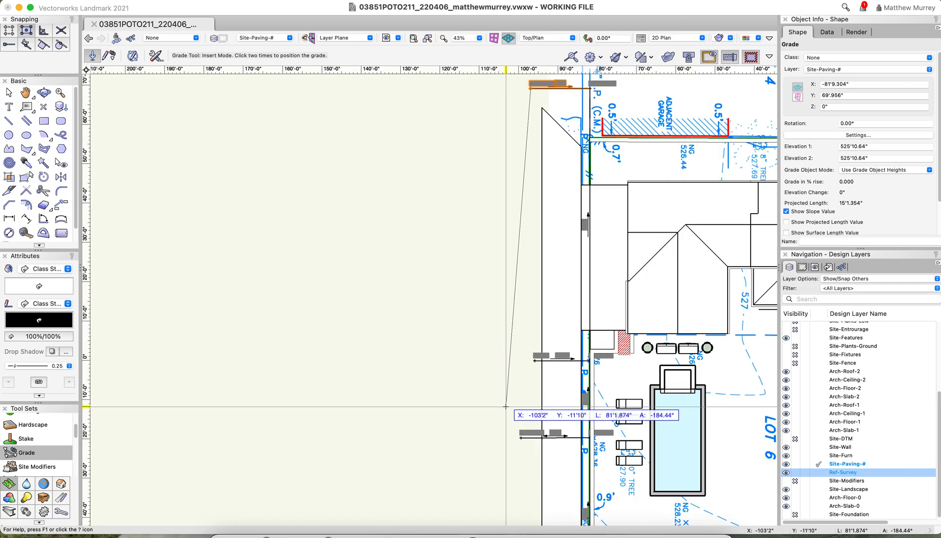
pyautogui.scroll(6, 506, 407)
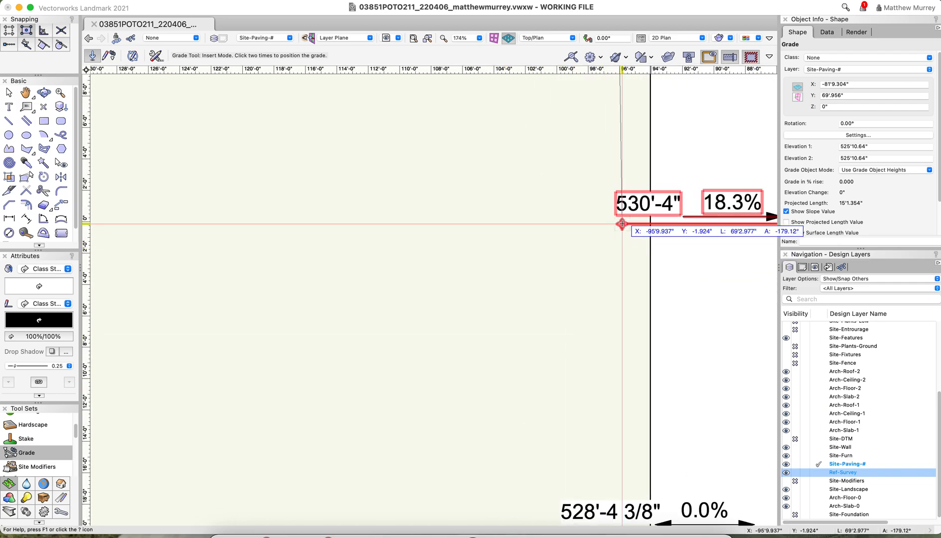
pyautogui.click(622, 224)
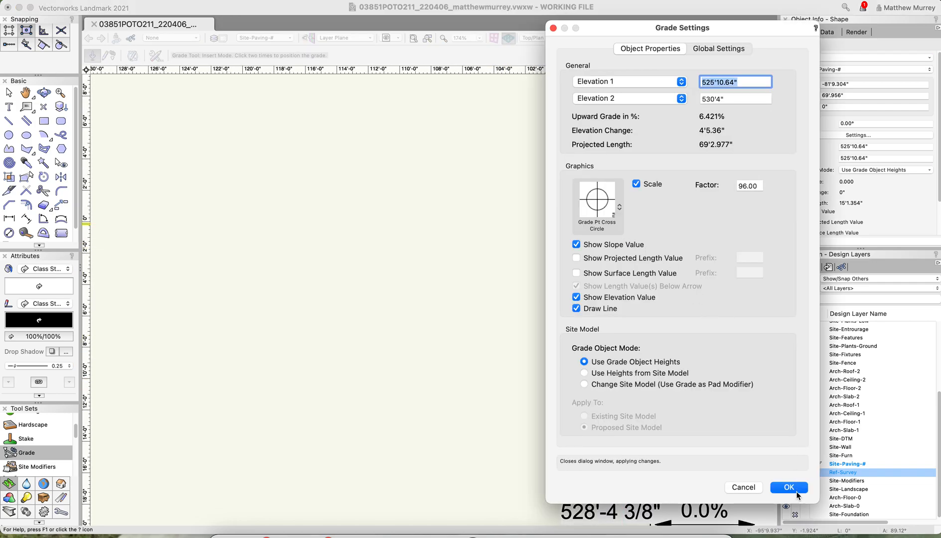
pyautogui.click(794, 490)
pyautogui.scroll(2, 703, 174)
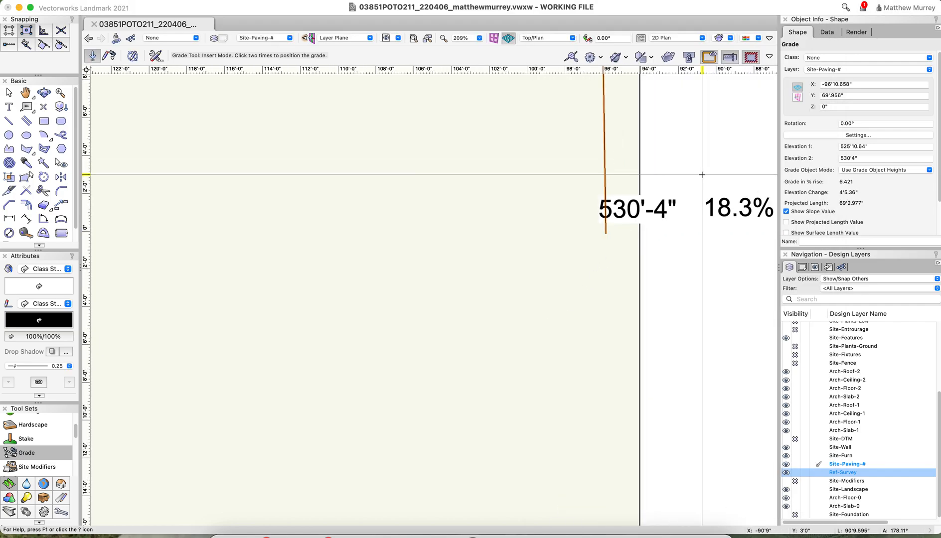
# Set the outer elevation of the 18.3% cross-strip grade to 527'9.12" and select the outer grade that meets it
pyautogui.press('x')
pyautogui.scroll(-8, 561, 218)
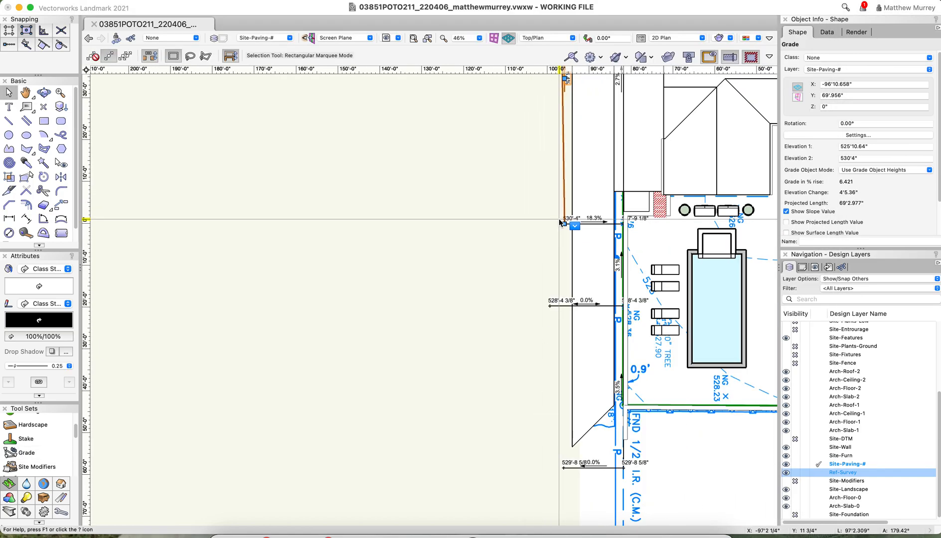
pyautogui.click(600, 220)
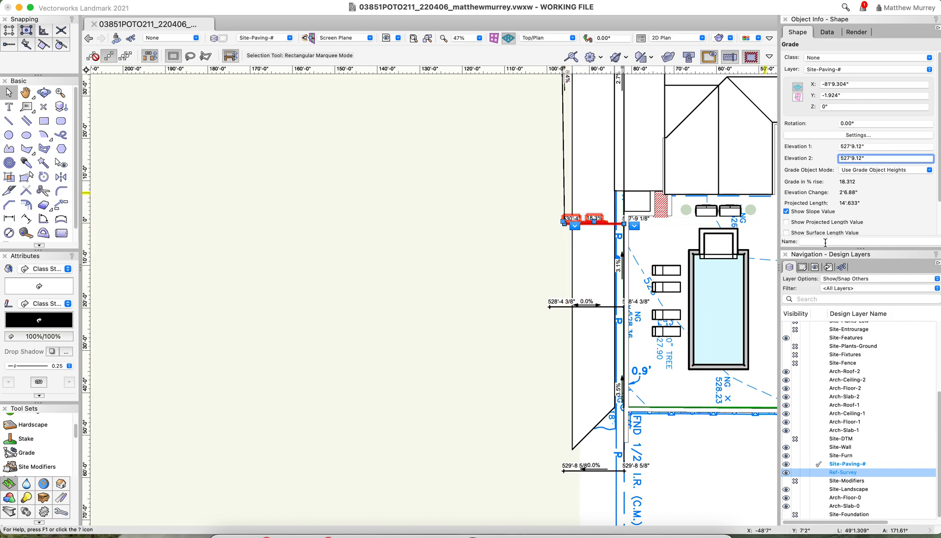
pyautogui.click(403, 330)
pyautogui.scroll(2, 572, 357)
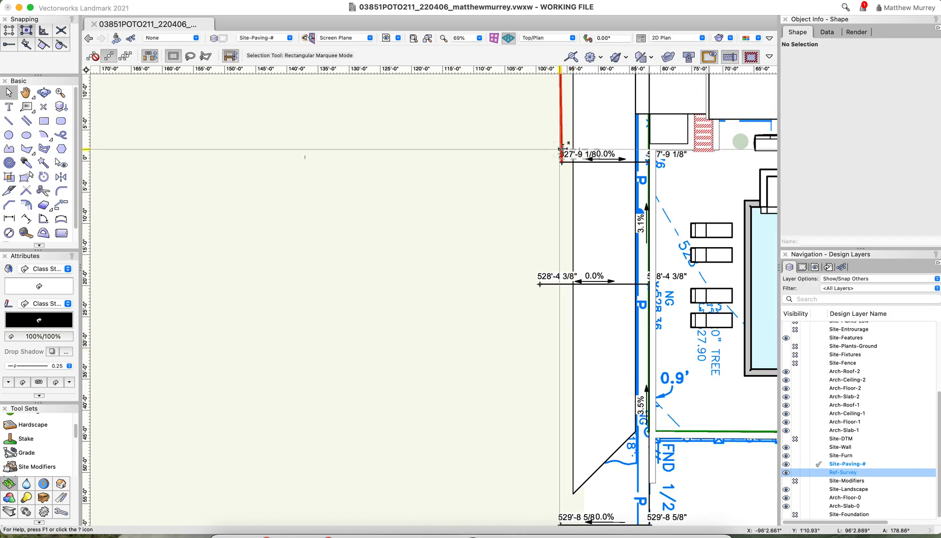
pyautogui.click(562, 146)
pyautogui.scroll(3, 556, 179)
pyautogui.scroll(-5, 557, 184)
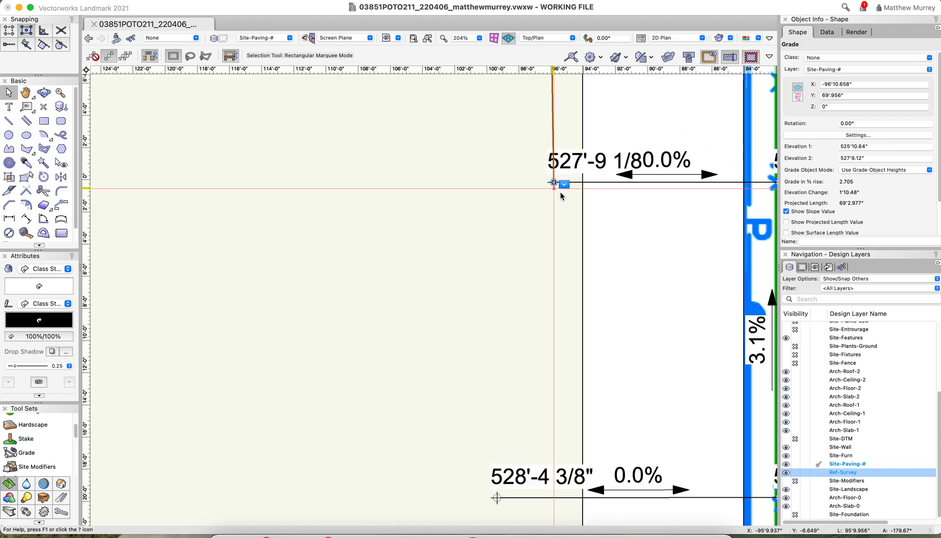
pyautogui.scroll(2, 561, 192)
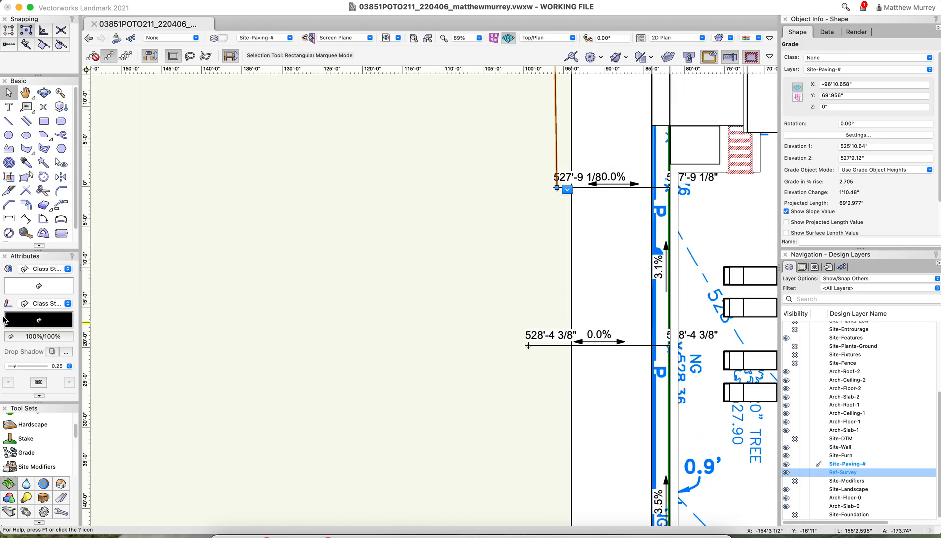
# Insert a Grade object connecting the outer ends of the 527'9.12" and 528'4.32" cross-strip grades, keeping those values as Elevation 1 and Elevation 2
pyautogui.click(26, 455)
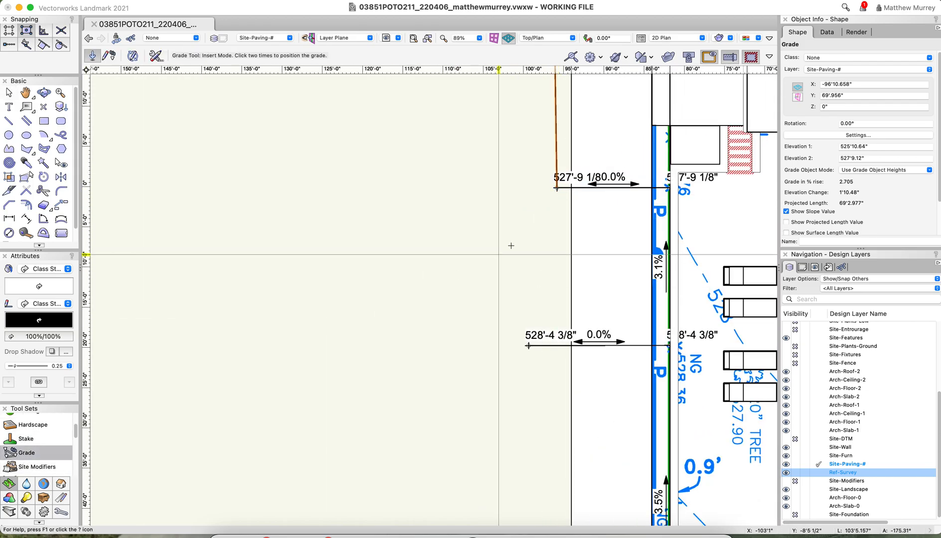
pyautogui.scroll(3, 558, 197)
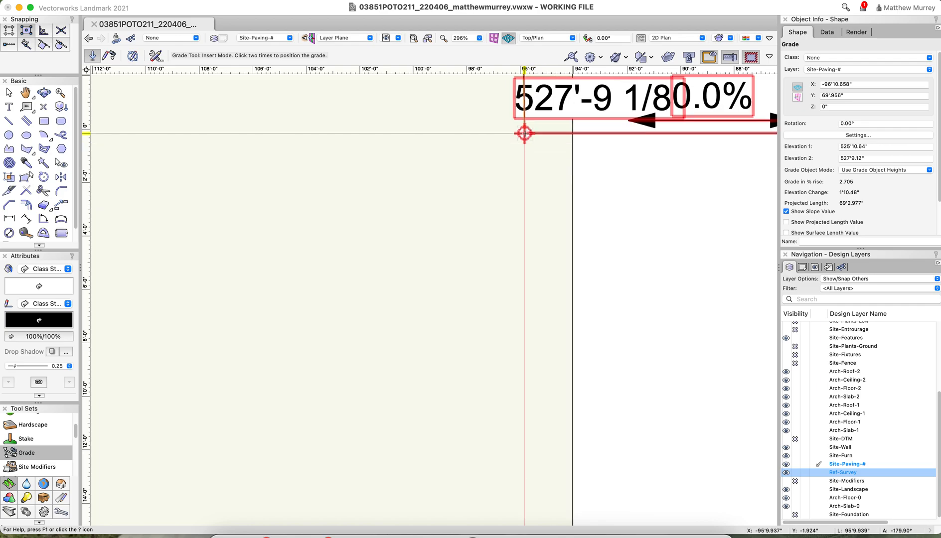
pyautogui.click(525, 133)
pyautogui.scroll(-1, 568, 165)
pyautogui.scroll(-2, 567, 165)
pyautogui.scroll(5, 534, 344)
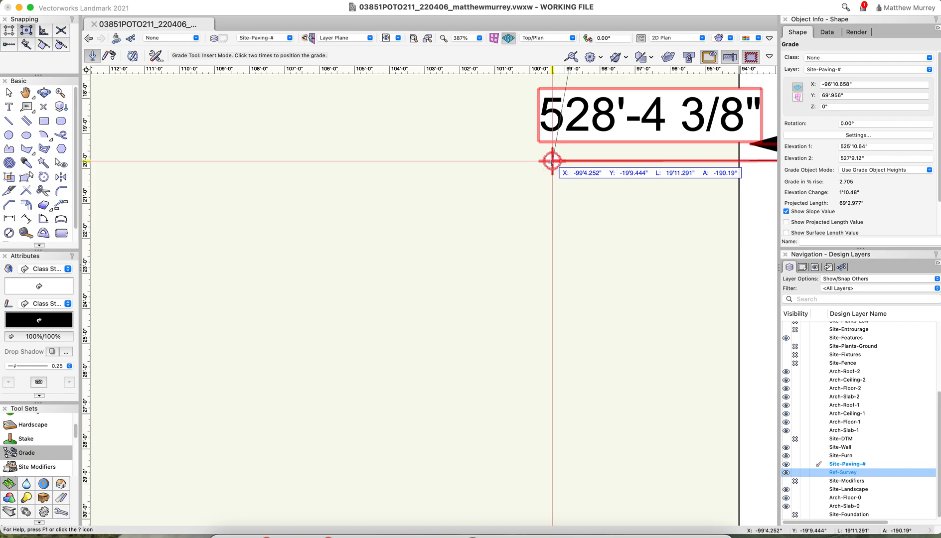
pyautogui.click(552, 163)
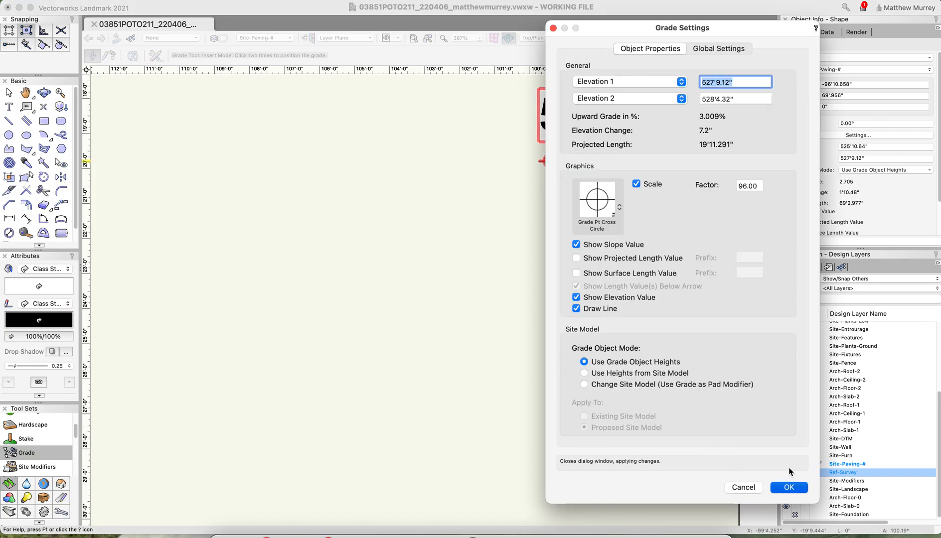
pyautogui.click(787, 485)
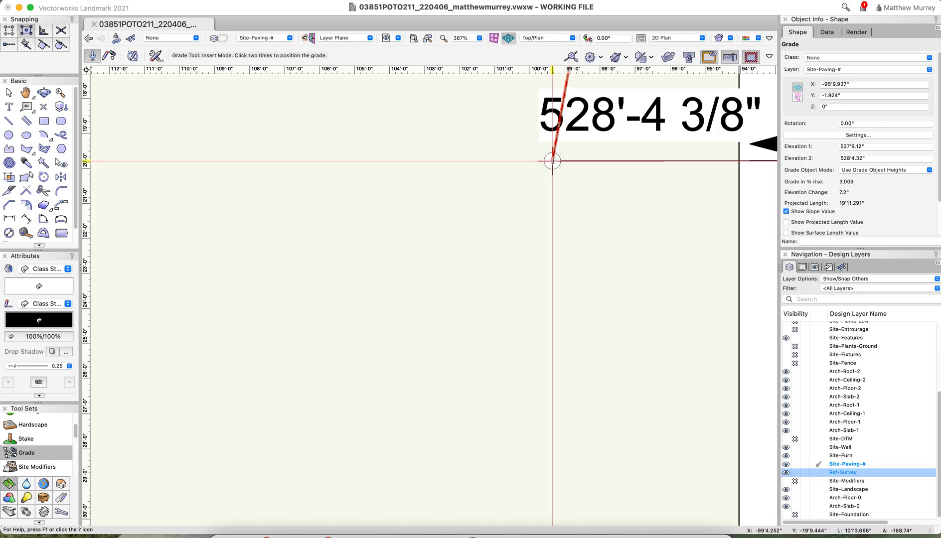
# Insert a Grade object connecting the outer ends of the 528'4.32" and 529'8.66" cross-strip grades, accepting those elevations
pyautogui.scroll(-5, 456, 155)
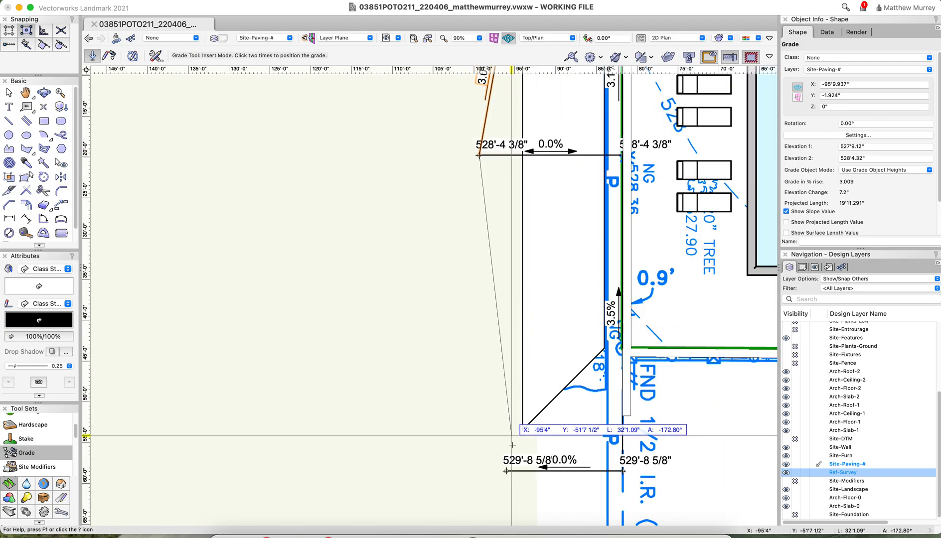
pyautogui.scroll(5, 508, 439)
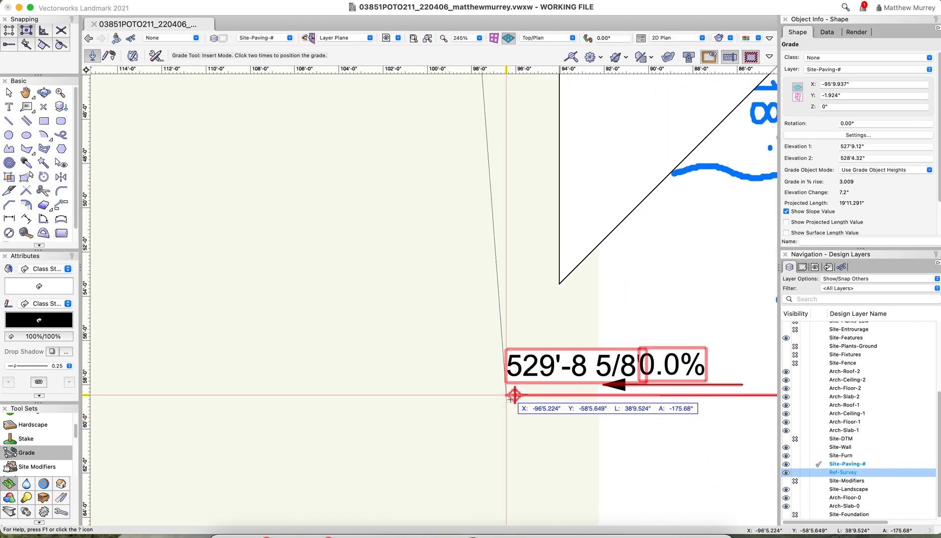
pyautogui.click(514, 395)
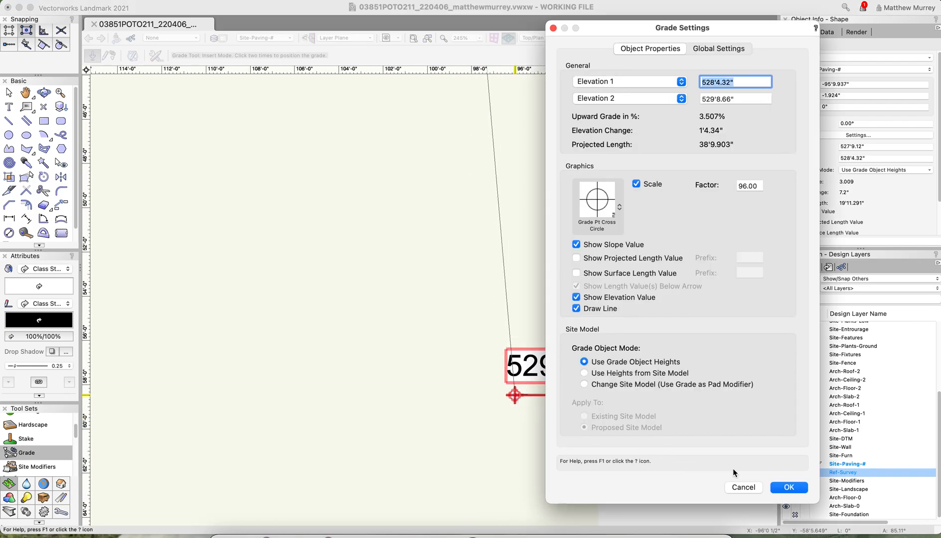
pyautogui.click(789, 487)
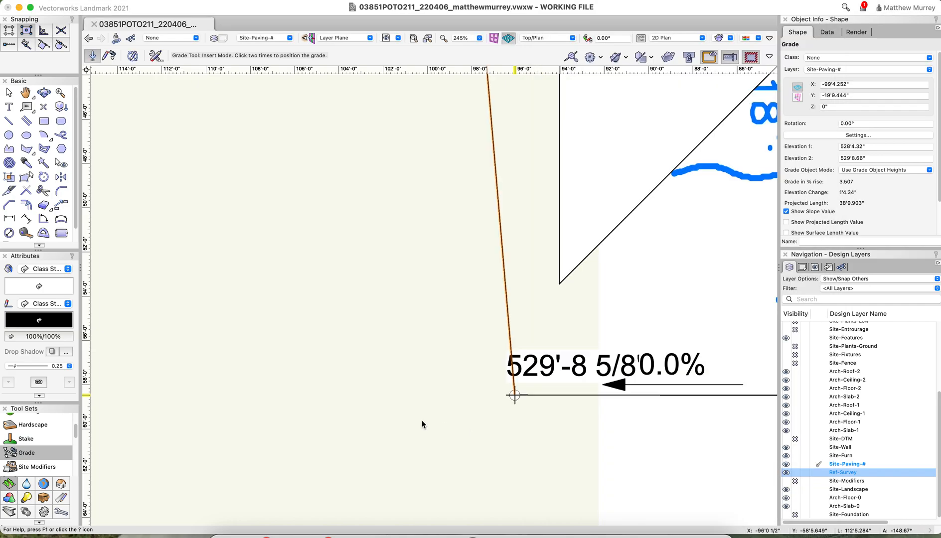
# Draw a vertical guide line about 156'5" long from the outer end of the 529'8.66" cross-strip grade past the network's far end
pyautogui.click(9, 121)
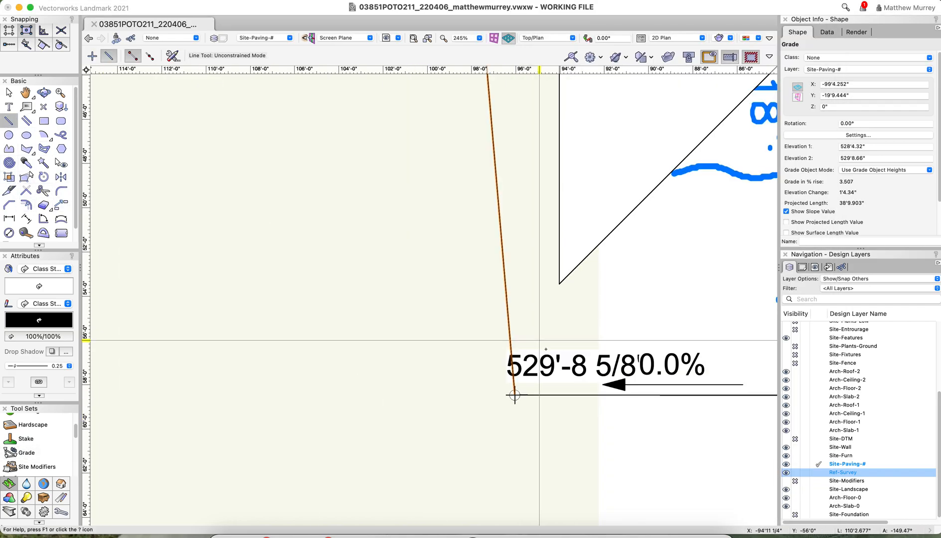
pyautogui.click(515, 395)
pyautogui.scroll(-10, 512, 394)
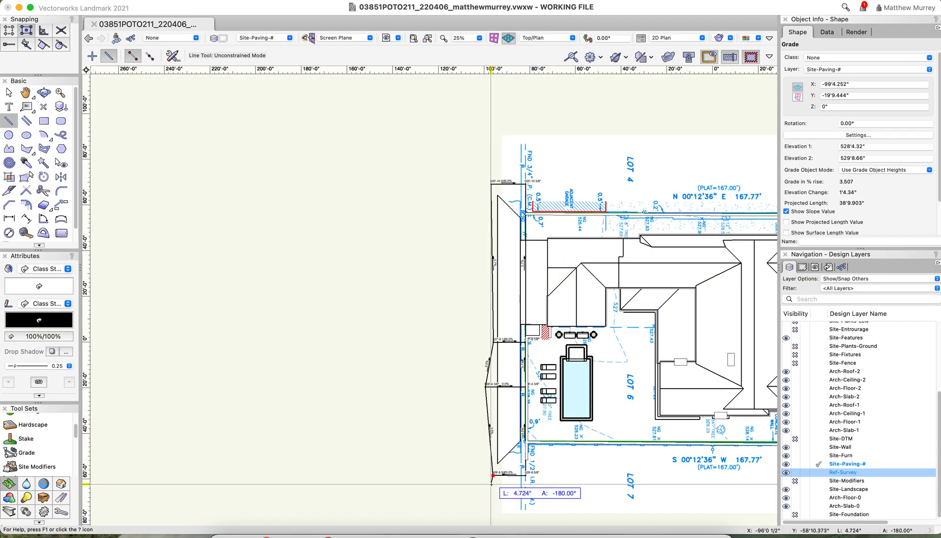
pyautogui.click(494, 116)
pyautogui.scroll(8, 484, 448)
pyautogui.scroll(-6, 602, 141)
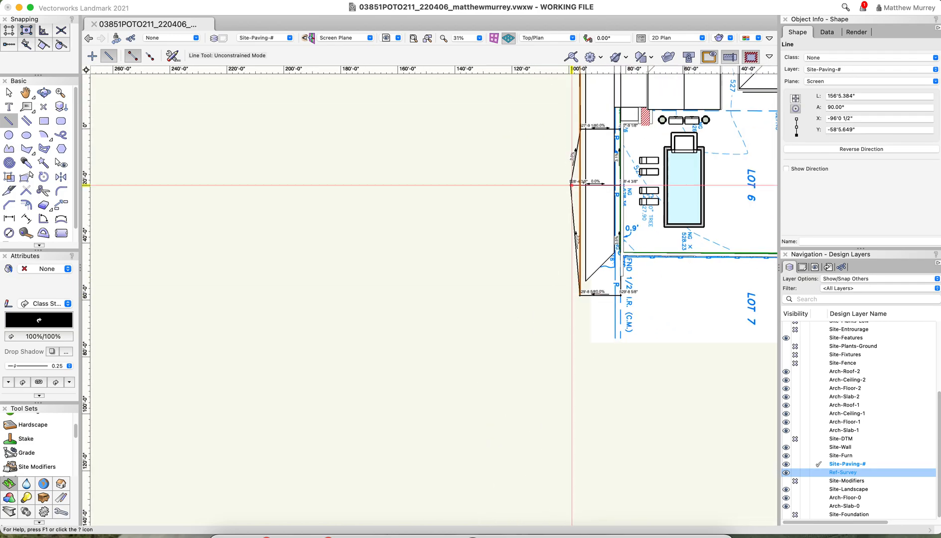
# Move the outer end of the 528'4.32" cross-strip grade onto the vertical guide line, for a projected length of 14'3.196"
pyautogui.scroll(10, 567, 187)
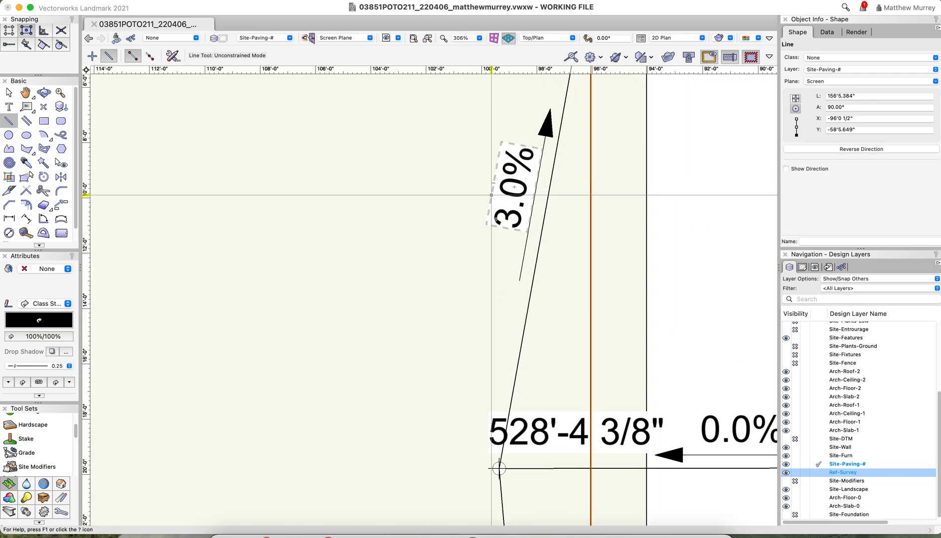
pyautogui.press('x')
pyautogui.click(526, 469)
pyautogui.click(499, 469)
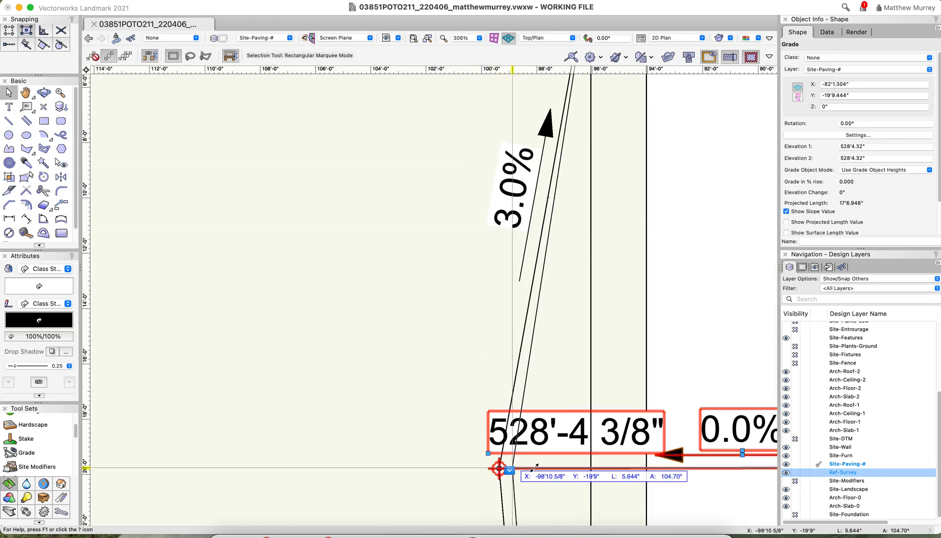
pyautogui.press('Right')
pyautogui.press('Right')
pyautogui.press('Left')
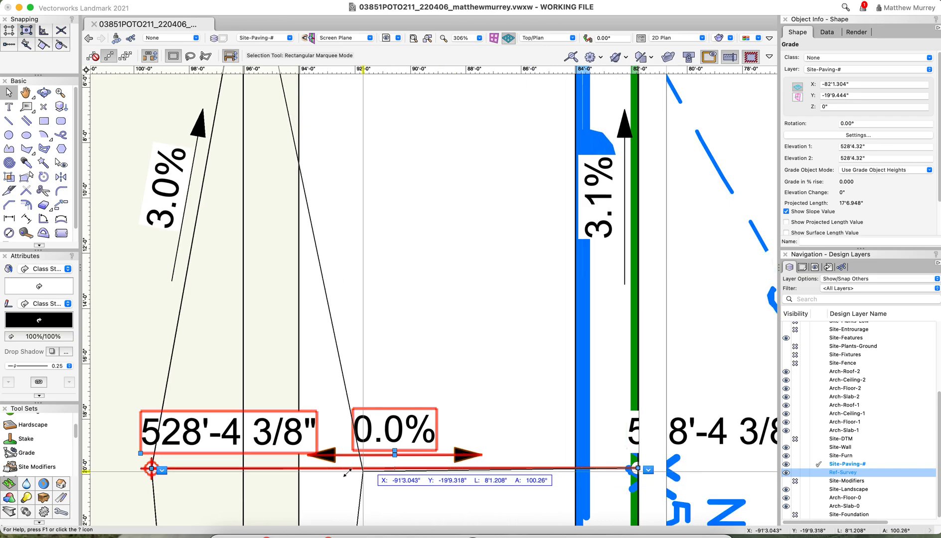
pyautogui.click(244, 469)
pyautogui.scroll(-5, 245, 469)
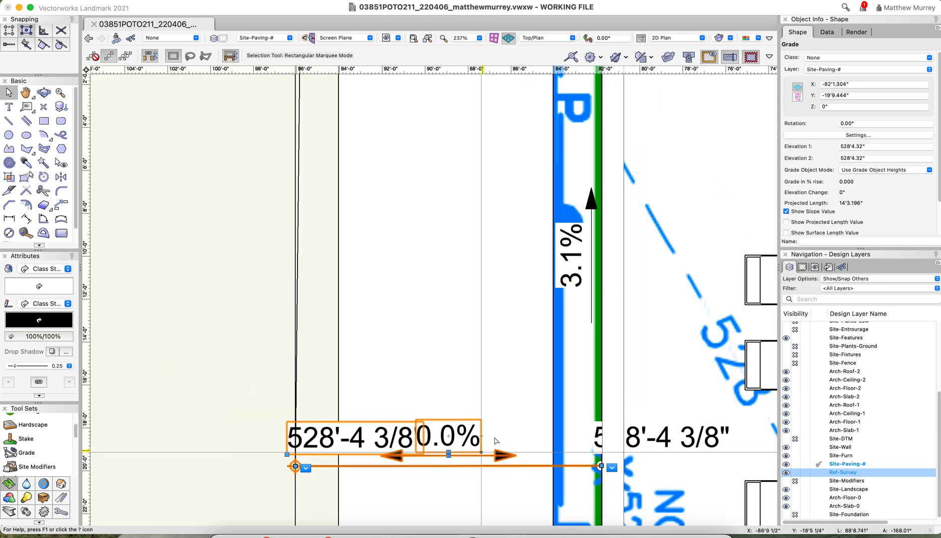
# Move the outer end of the 527'9.12" cross-strip grade onto the vertical guide line, for a projected length of 14'3.196"
pyautogui.scroll(8, 387, 235)
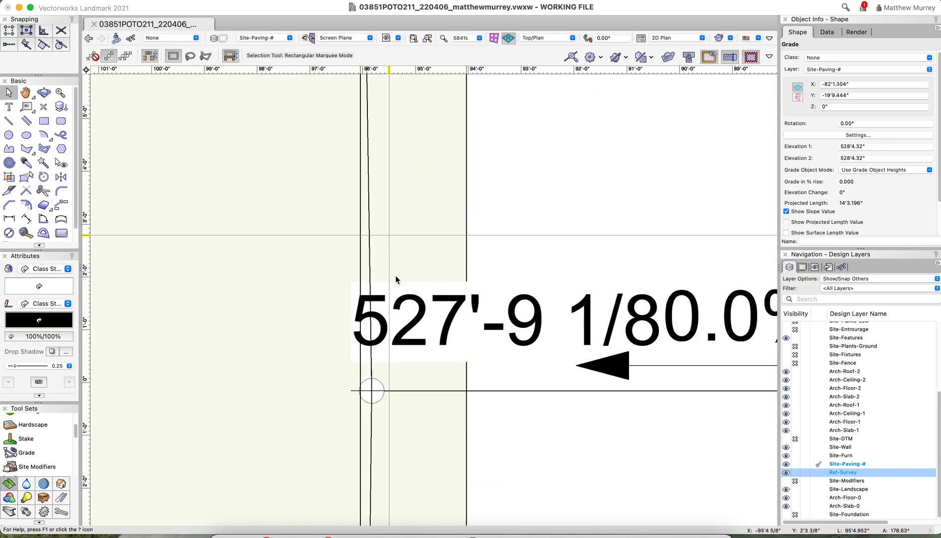
pyautogui.click(389, 398)
pyautogui.click(392, 392)
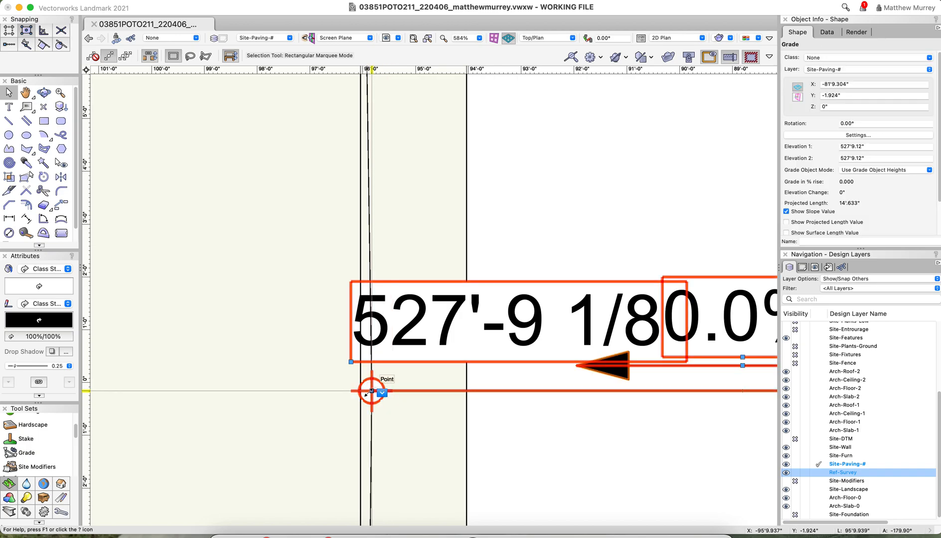
pyautogui.click(371, 392)
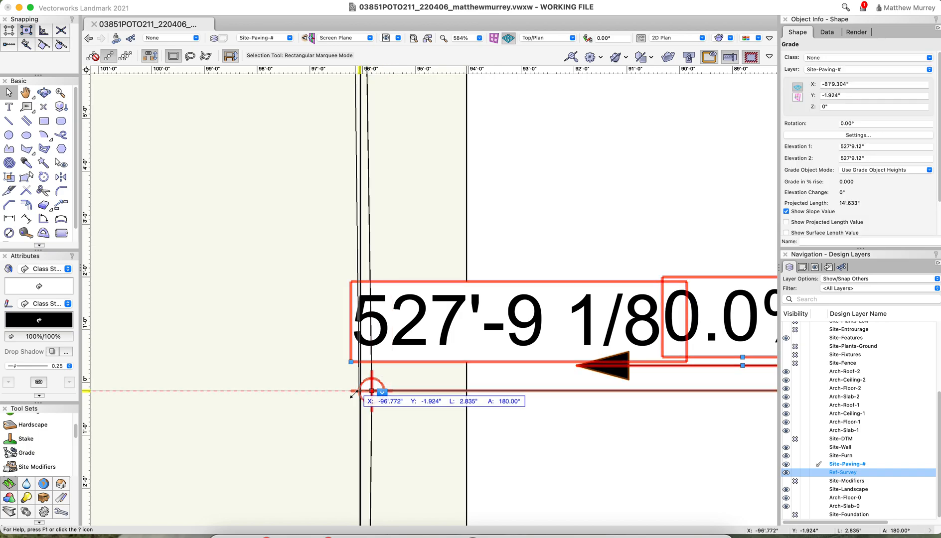
pyautogui.click(274, 392)
pyautogui.click(361, 391)
pyautogui.scroll(-3, 440, 418)
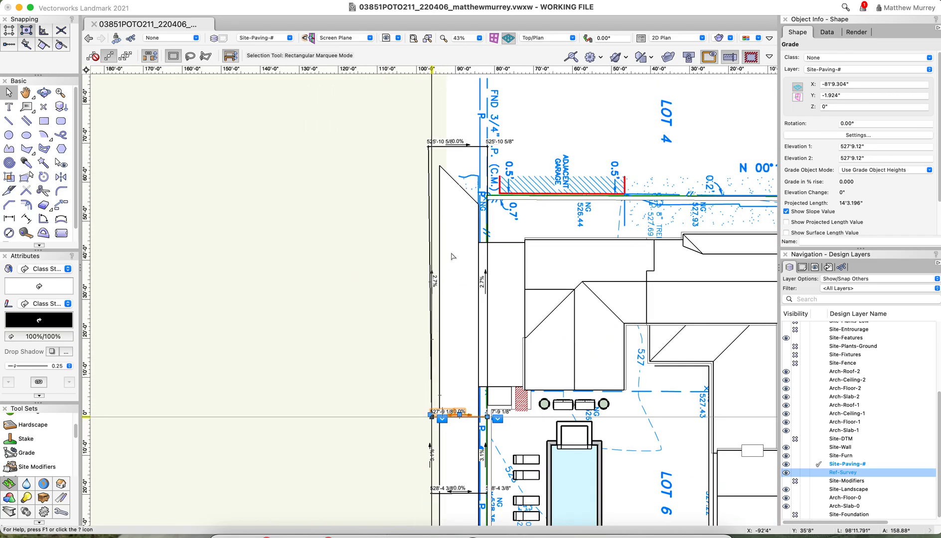
# Align the outer end of the 525'10.64" cross-strip grade with the vertical guide line, for a projected length of 14'3.196"
pyautogui.scroll(10, 434, 429)
pyautogui.click(303, 209)
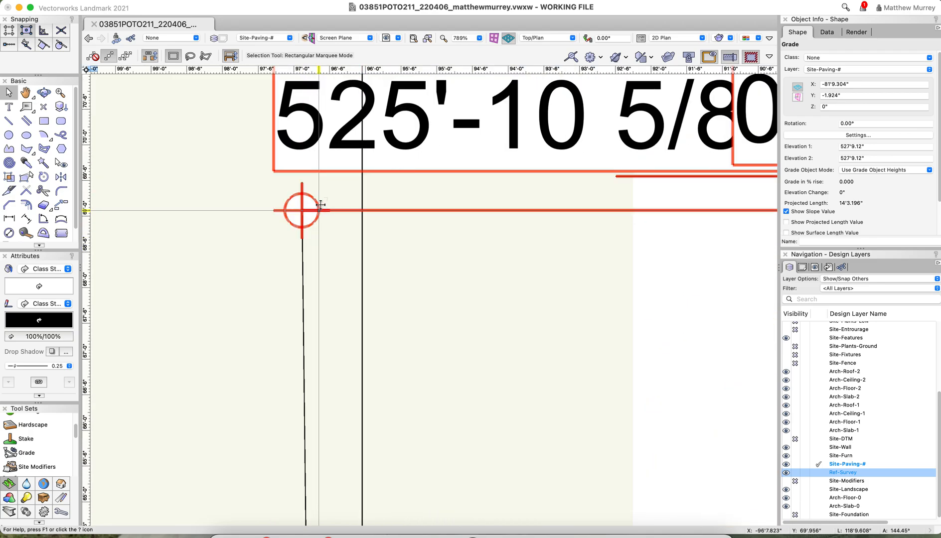
pyautogui.moveTo(301, 210); pyautogui.dragTo(363, 210)
pyautogui.scroll(-12, 406, 204)
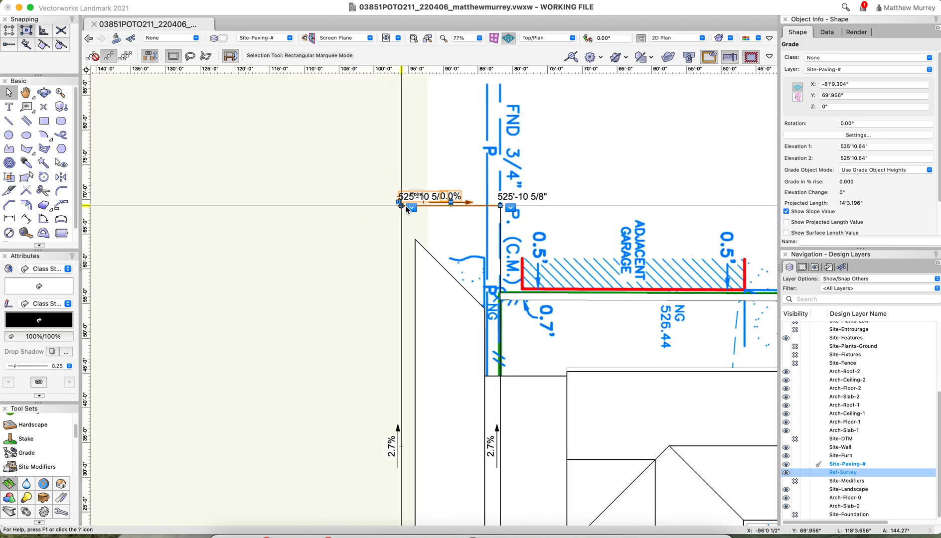
pyautogui.scroll(-5, 493, 183)
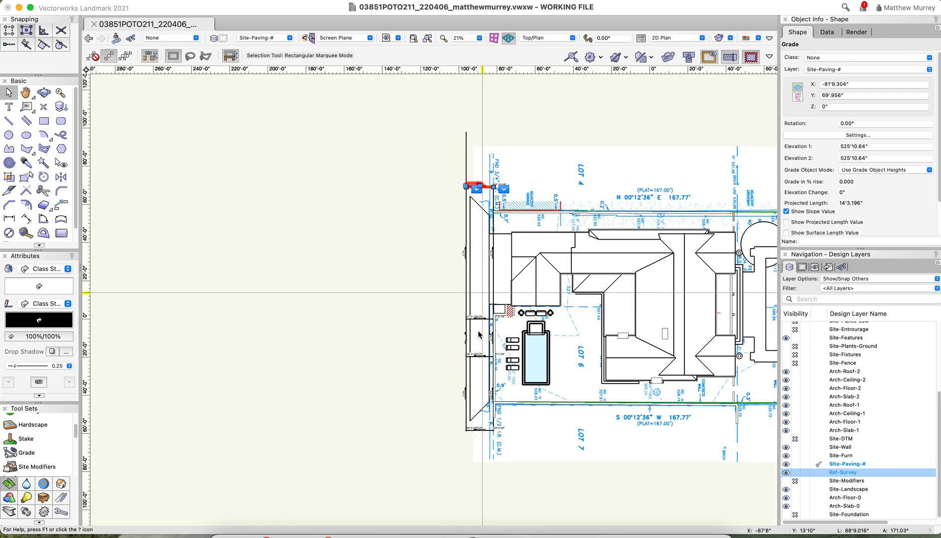
# Delete the outer of the two hardscape strips behind the rear property line, keeping the inner one
pyautogui.scroll(4, 477, 421)
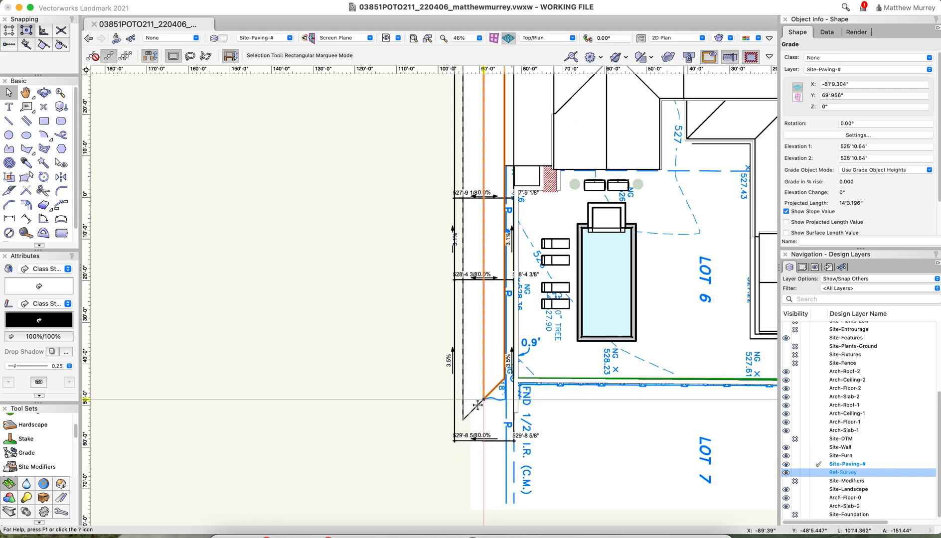
pyautogui.click(507, 420)
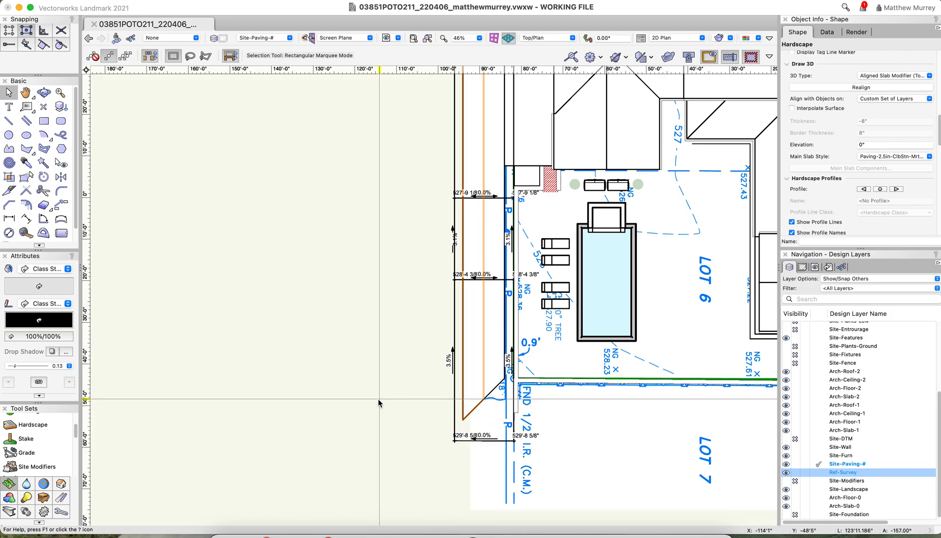
pyautogui.click(399, 410)
pyautogui.click(482, 373)
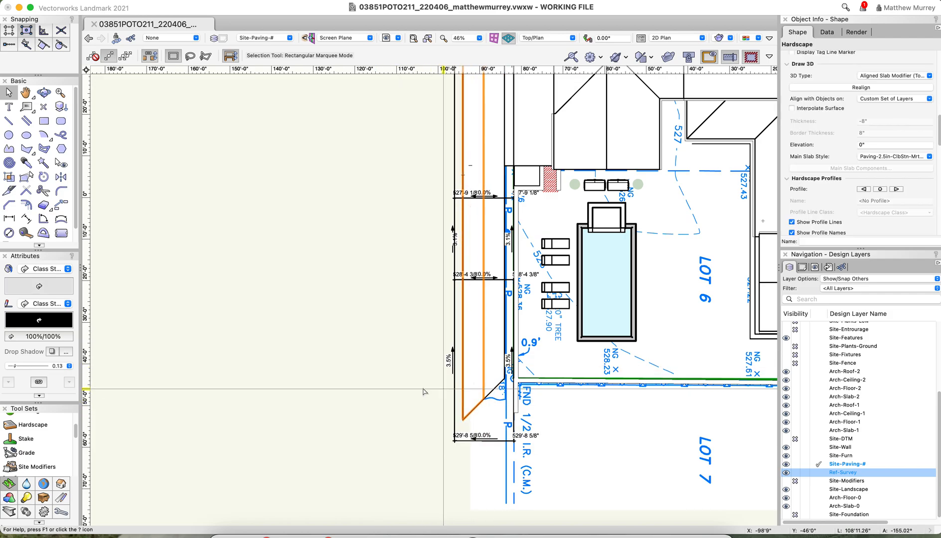
pyautogui.click(344, 388)
pyautogui.click(464, 392)
pyautogui.click(330, 393)
pyautogui.click(467, 374)
# Reshape the hardscape strip's two corners near the 529'-8 5/8" cross-strip grade to extend and square off that end
pyautogui.hotkey('shift', 'r')
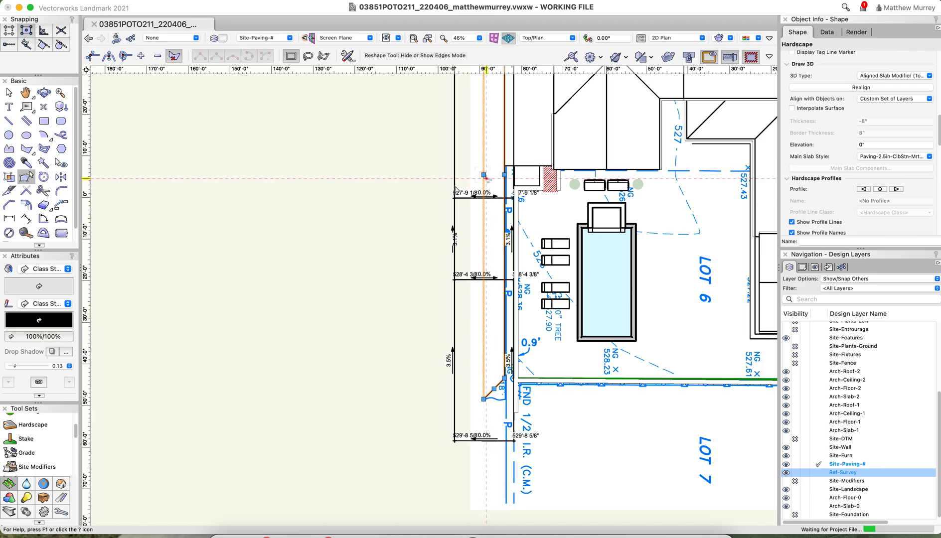
pyautogui.click(354, 220)
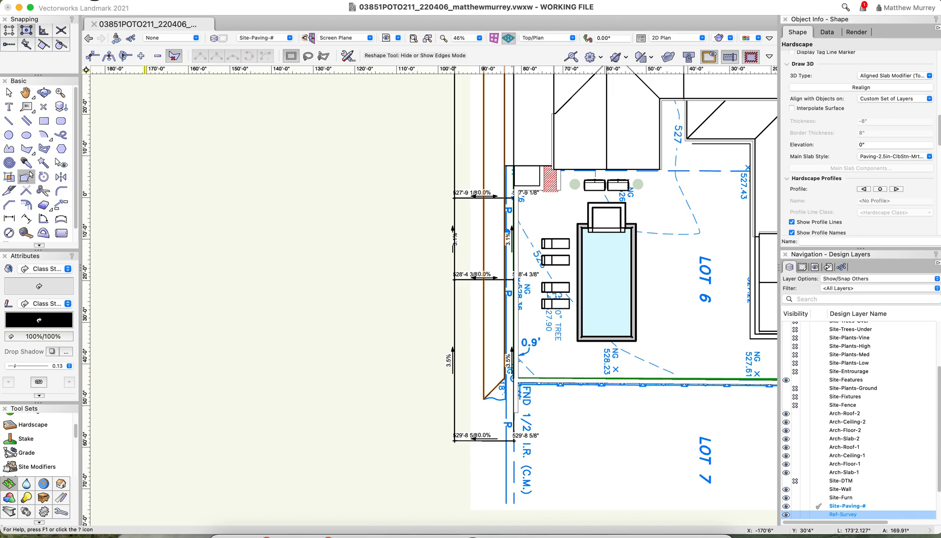
pyautogui.click(99, 74)
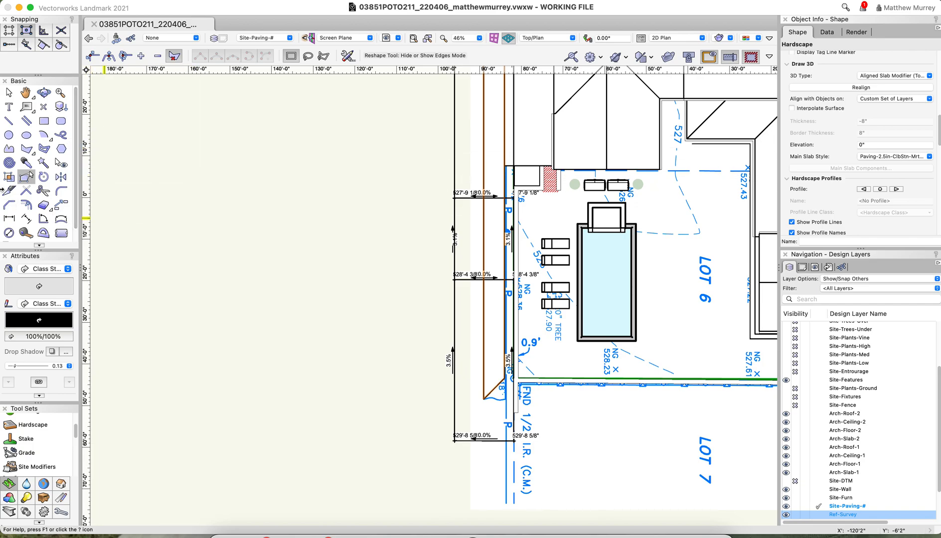
pyautogui.scroll(5, 497, 395)
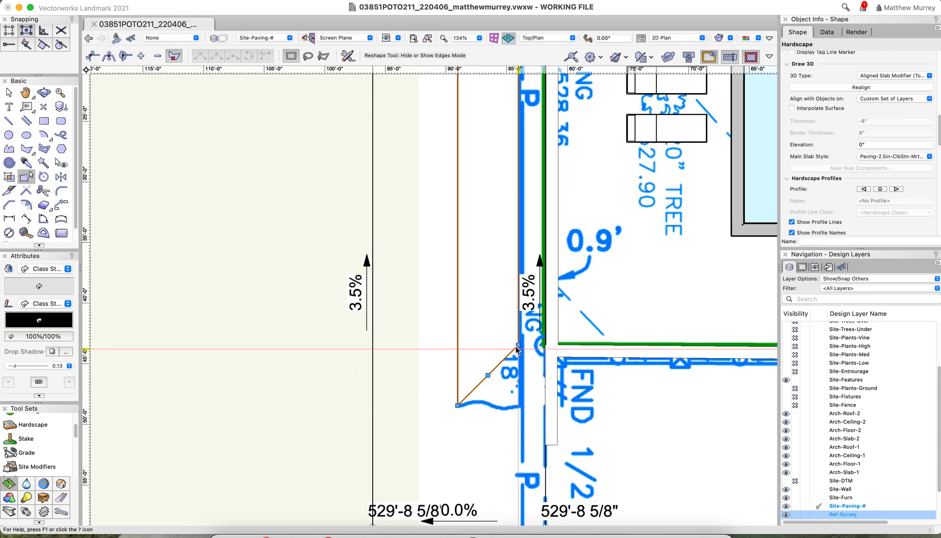
pyautogui.click(92, 55)
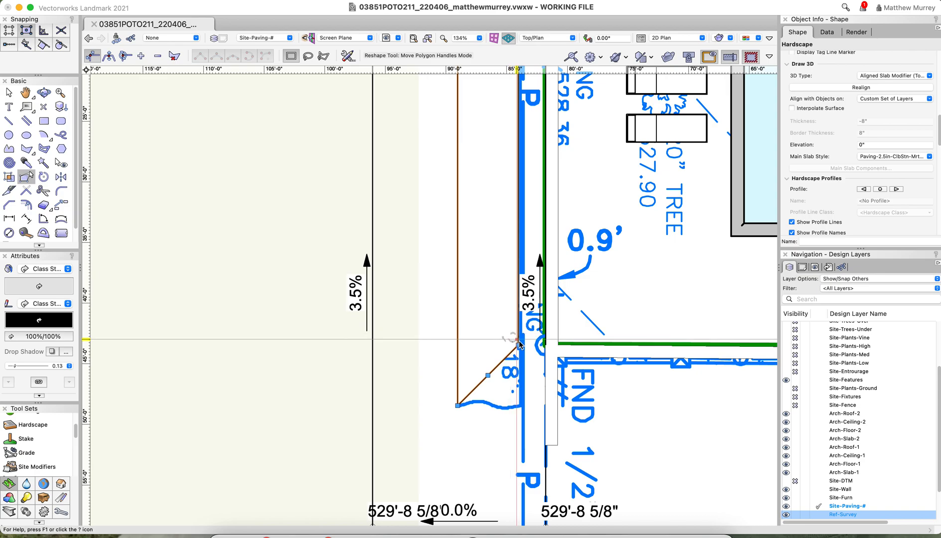
pyautogui.moveTo(519, 345); pyautogui.dragTo(523, 490)
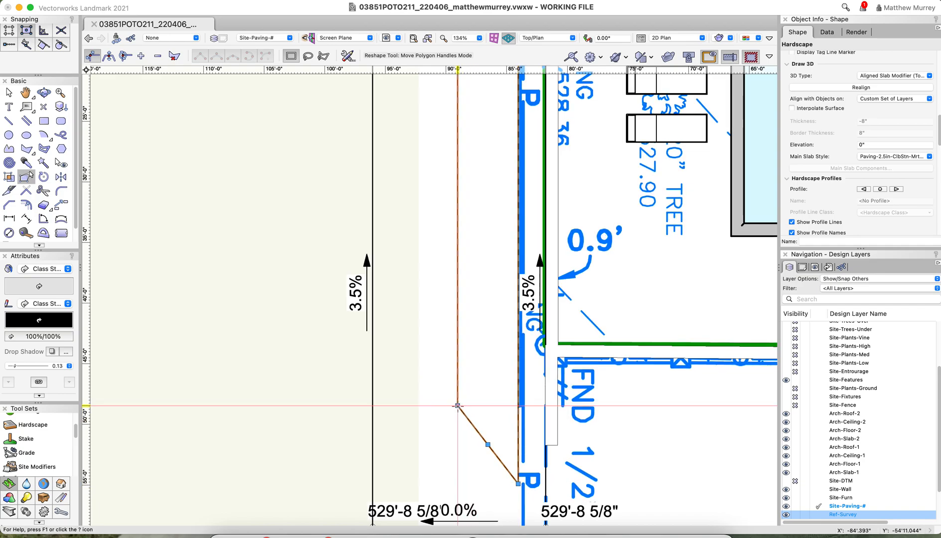
pyautogui.moveTo(458, 406); pyautogui.dragTo(453, 474)
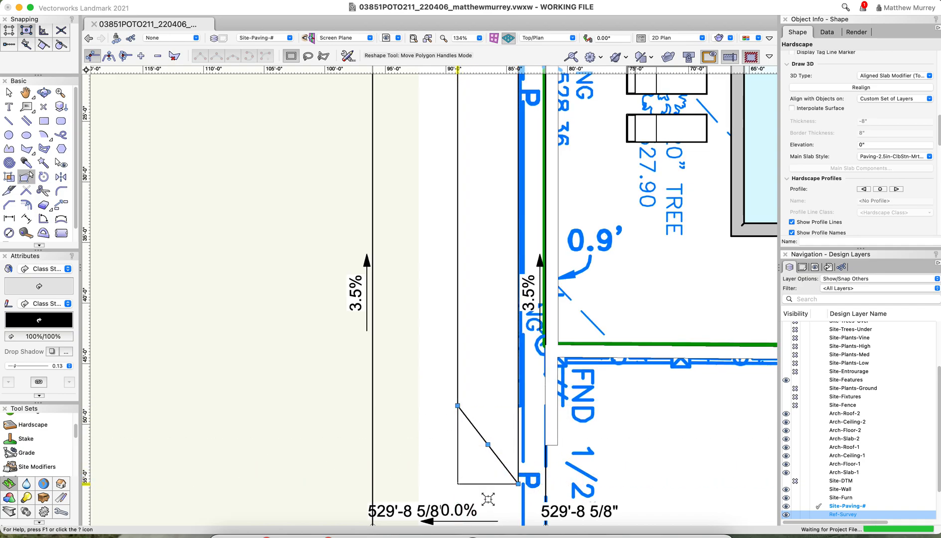
# Extend the hardscape strip's two opposite corners toward the 525'-10 5/8" cross-strip grade, squaring off that end
pyautogui.scroll(-6, 489, 499)
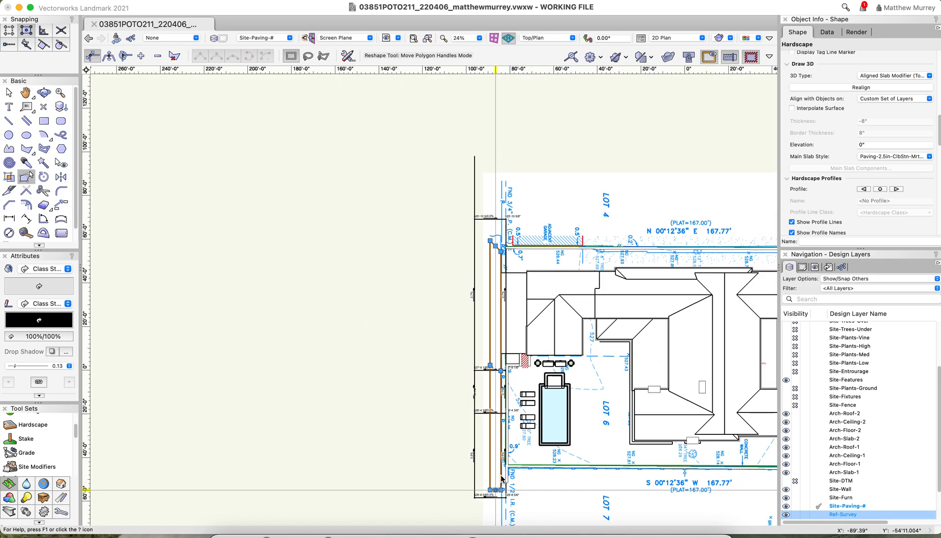
pyautogui.scroll(5, 506, 252)
pyautogui.moveTo(488, 281); pyautogui.dragTo(493, 176)
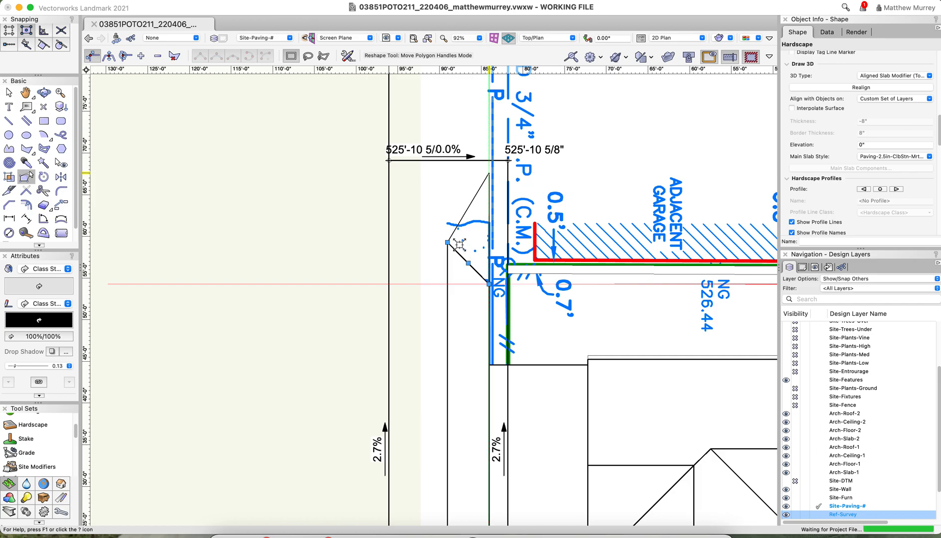
pyautogui.moveTo(448, 242); pyautogui.dragTo(445, 184)
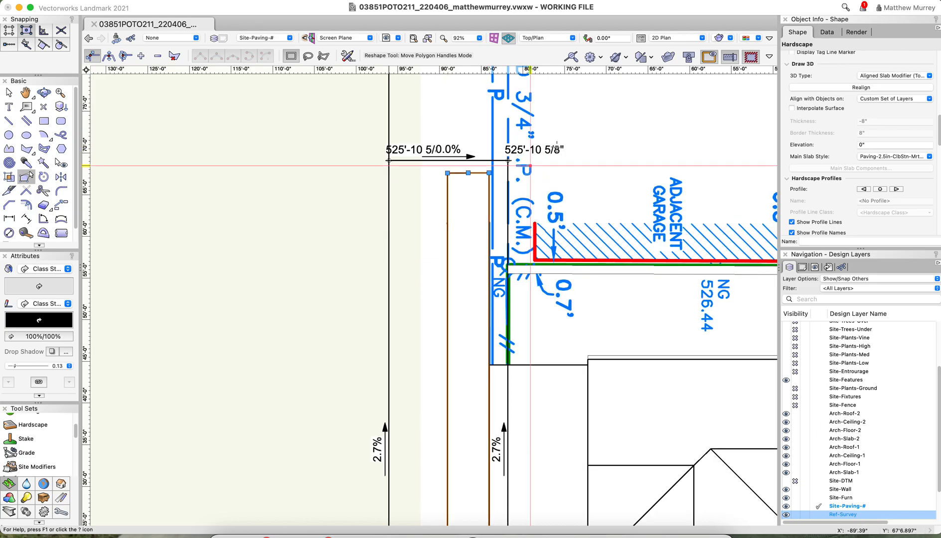
# Widen the hardscape strip by moving its outer long edge 5' horizontally outward, away from the property line
pyautogui.scroll(-2, 556, 147)
pyautogui.scroll(3, 501, 405)
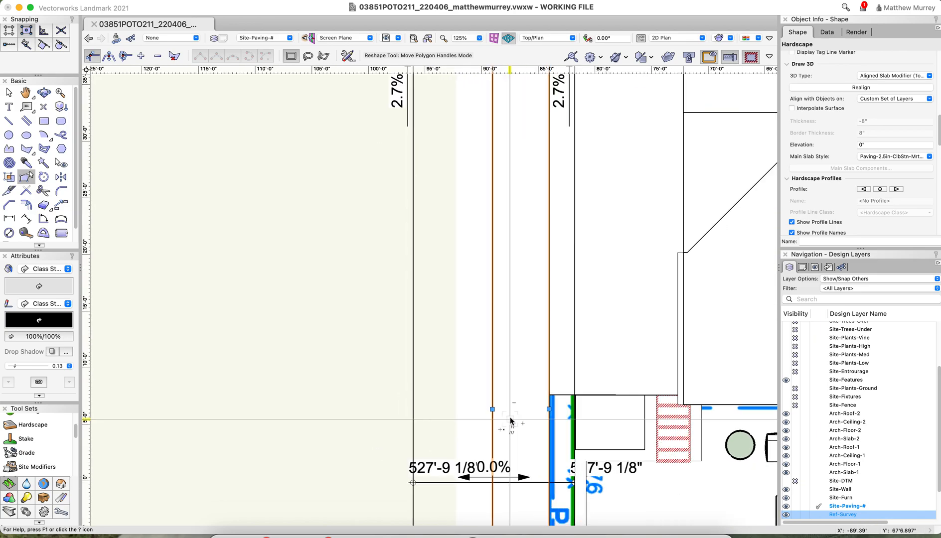
pyautogui.moveTo(492, 410); pyautogui.dragTo(435, 409)
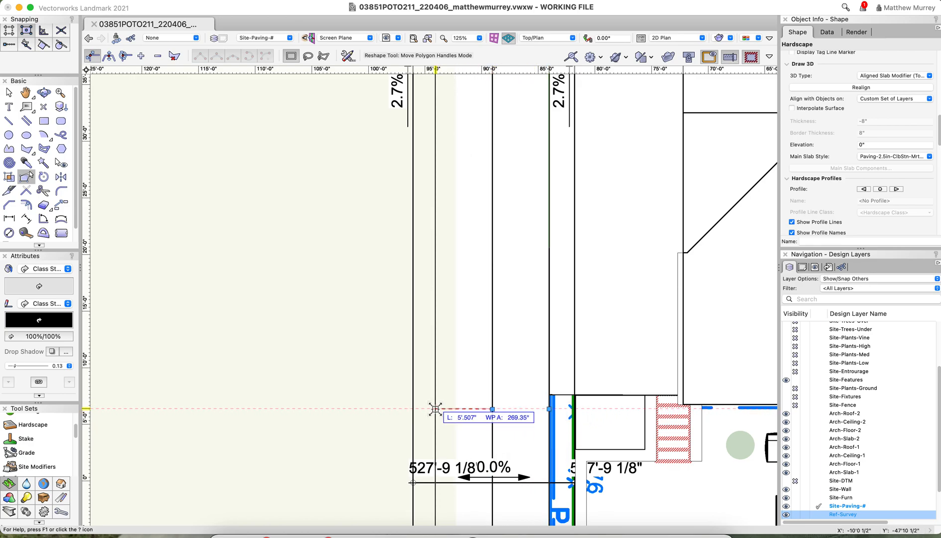
pyautogui.press('Return')
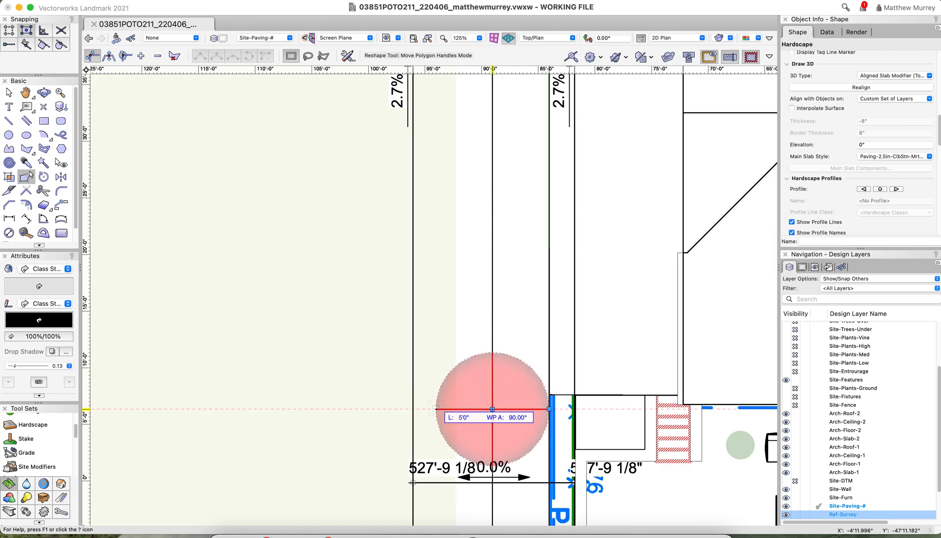
pyautogui.click(437, 409)
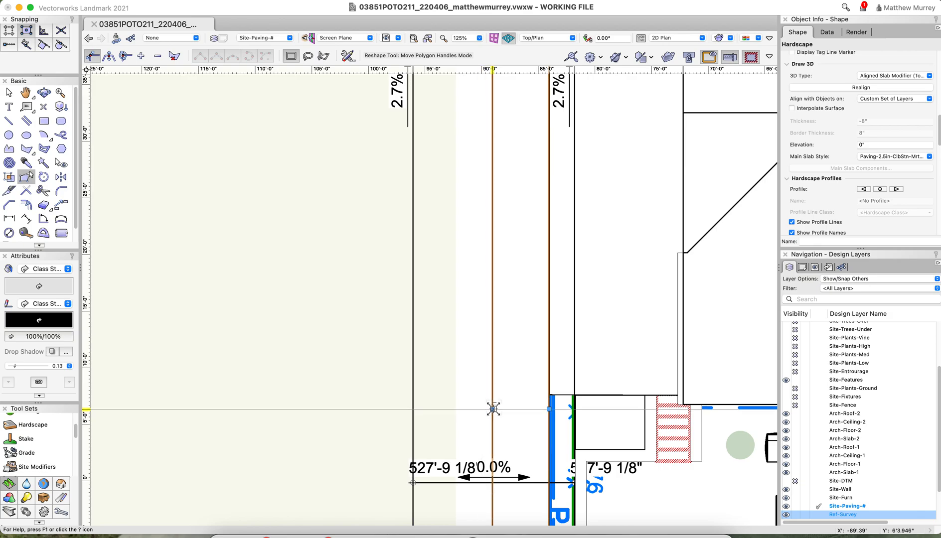
pyautogui.moveTo(492, 409)
pyautogui.mouseDown()
pyautogui.moveTo(60, 44)
pyautogui.moveTo(417, 408)
pyautogui.moveTo(436, 410)
pyautogui.mouseUp()
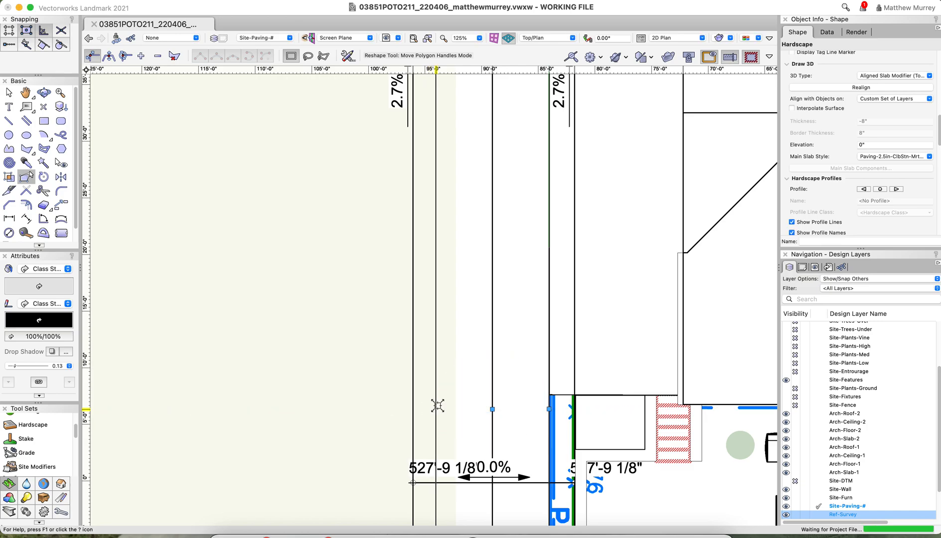
pyautogui.scroll(-5, 492, 401)
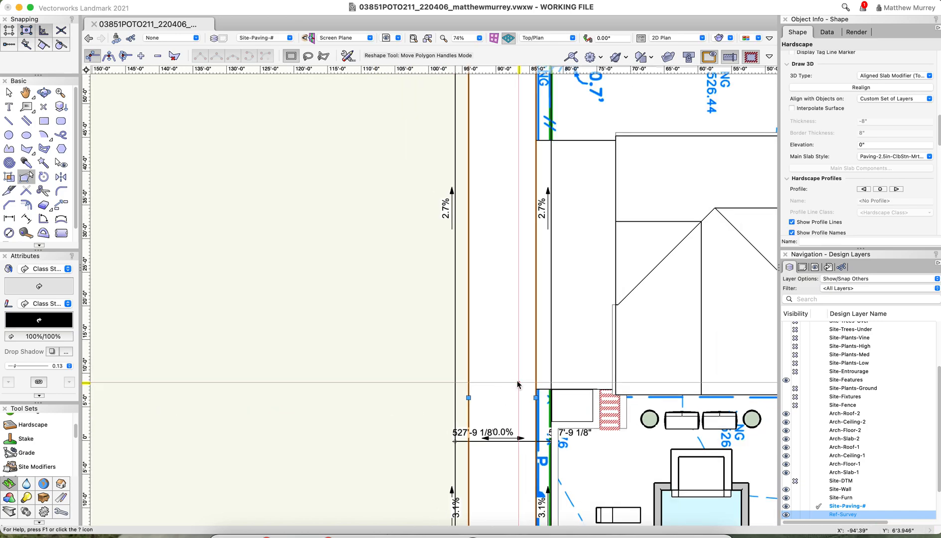
# Draw a centre line along the hardscape strip between the midpoints of its two short ends, 122'6.151" long
pyautogui.scroll(-1, 518, 385)
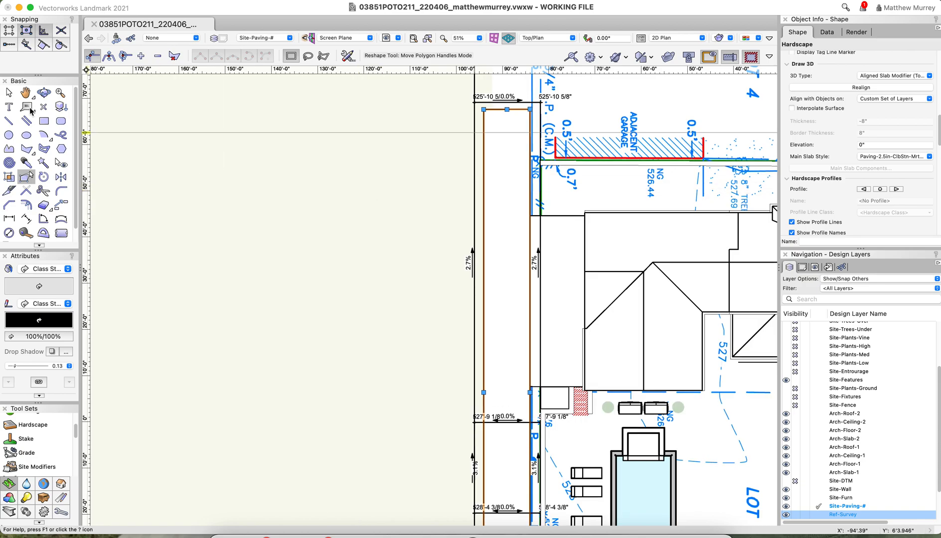
pyautogui.click(11, 121)
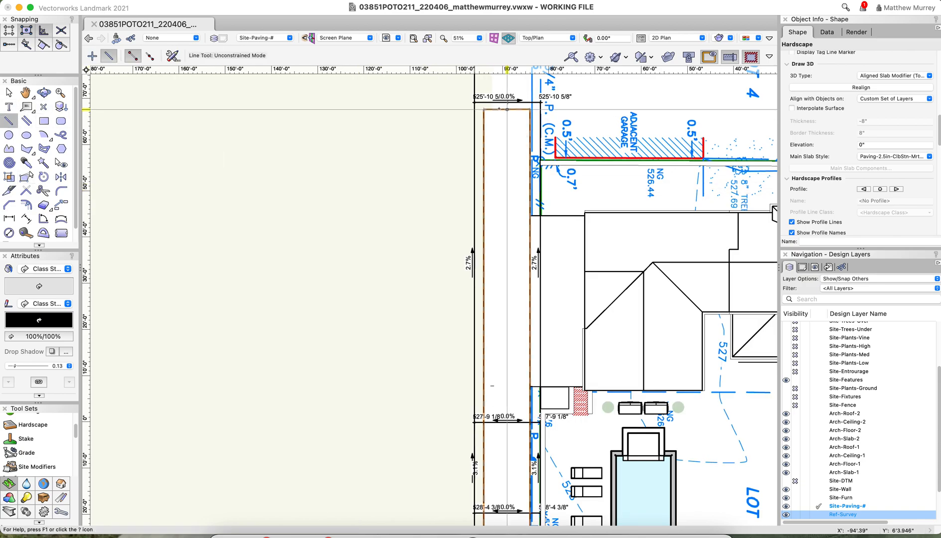
pyautogui.click(507, 109)
pyautogui.scroll(-5, 539, 225)
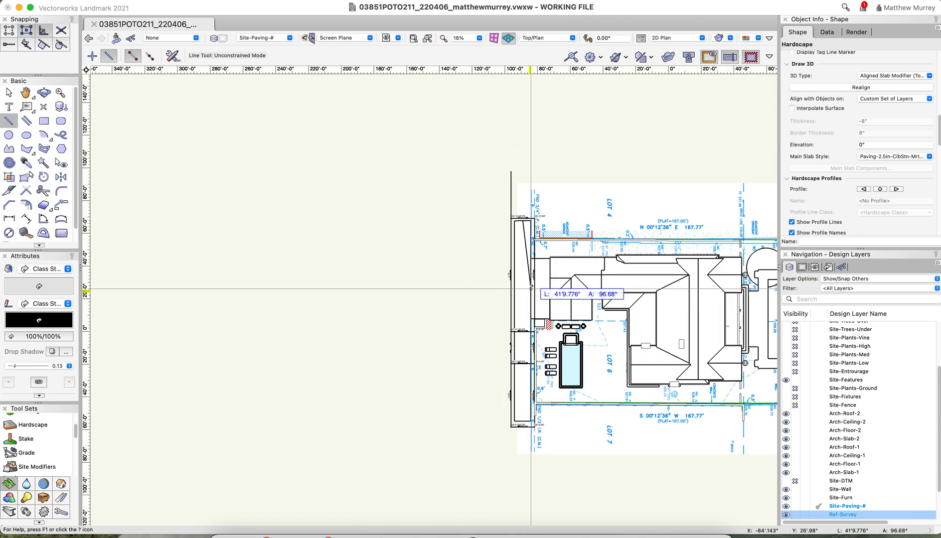
pyautogui.scroll(5, 535, 403)
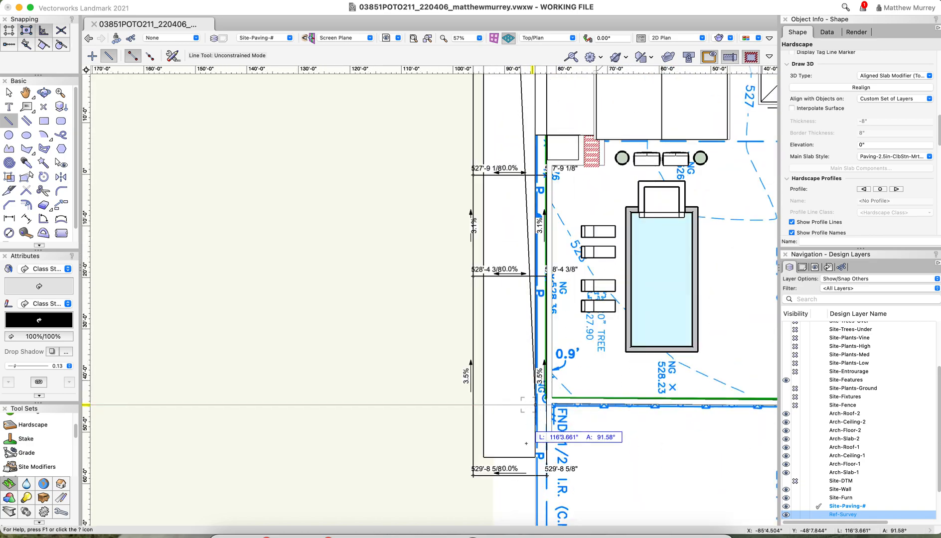
pyautogui.click(508, 458)
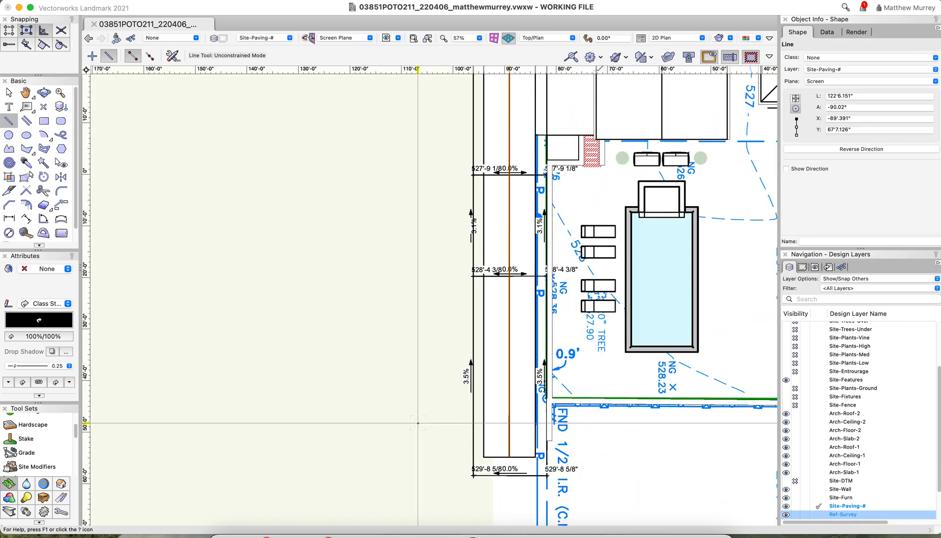
# Extend both ends of the centre line beyond the outermost cross-strip grades, for a length of 146'1.92"
pyautogui.scroll(-5, 472, 225)
pyautogui.scroll(4, 464, 210)
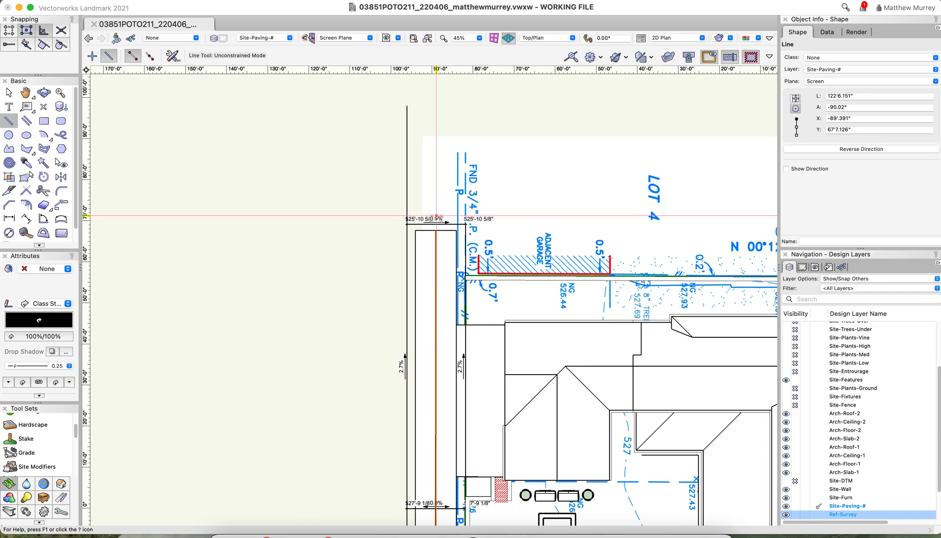
pyautogui.press('x')
pyautogui.moveTo(436, 231); pyautogui.dragTo(436, 188)
pyautogui.scroll(-5, 485, 122)
pyautogui.scroll(4, 464, 369)
pyautogui.moveTo(455, 333); pyautogui.dragTo(368, 353)
pyautogui.scroll(-2, 365, 382)
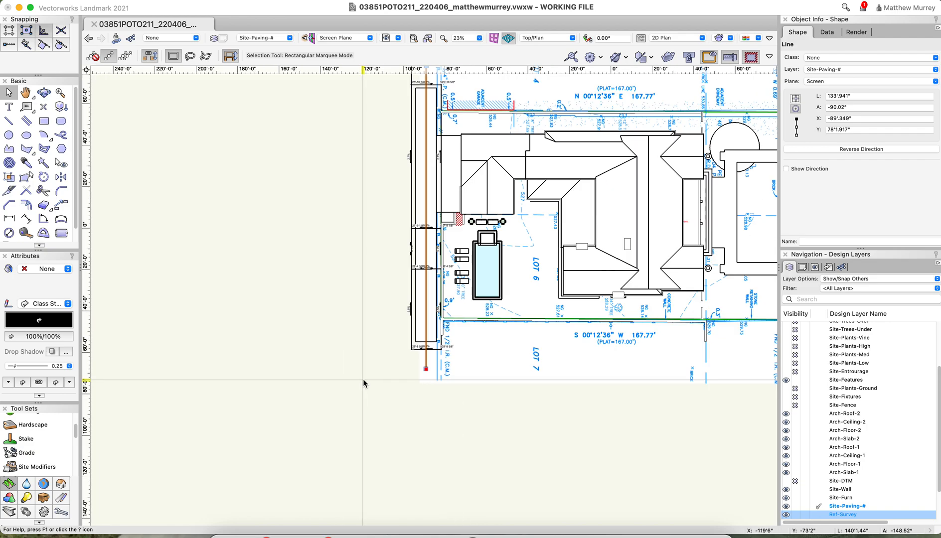
# Place a Grade object, about 74'3" long, from beyond the 525'-10 5/8" cross-strip grade to the centre line's crossing with the 527'-9 1/8" one, keeping the default settings
pyautogui.click(39, 458)
pyautogui.scroll(-2, 221, 423)
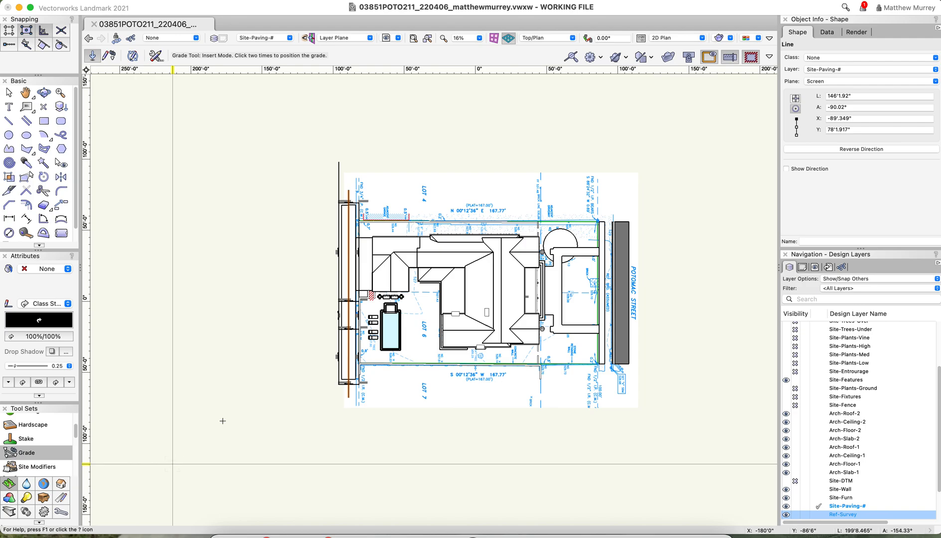
pyautogui.click(339, 201)
pyautogui.scroll(10, 339, 202)
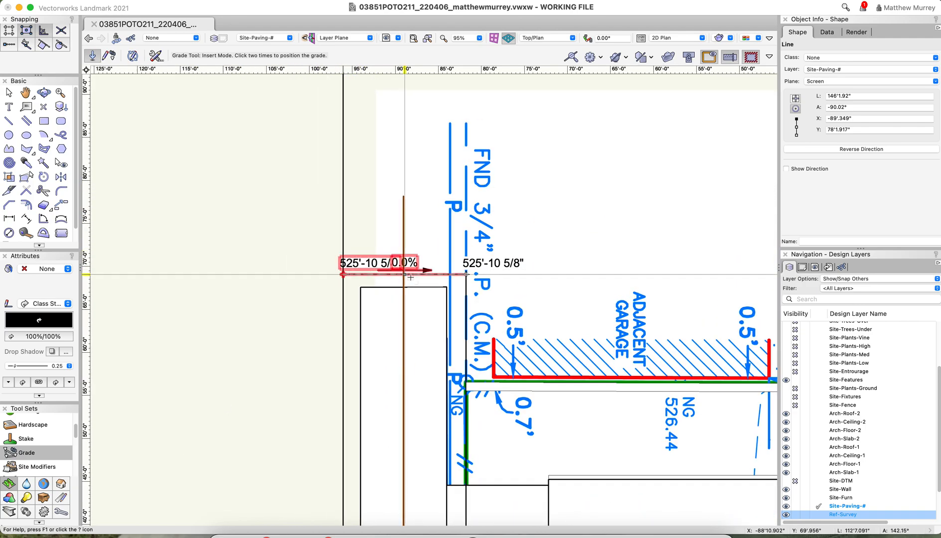
pyautogui.scroll(-5, 429, 224)
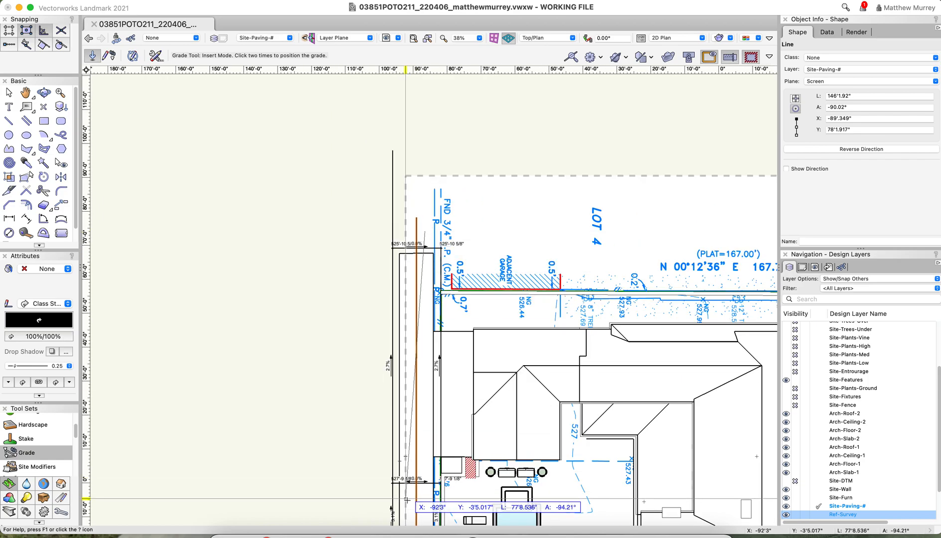
pyautogui.scroll(12, 406, 500)
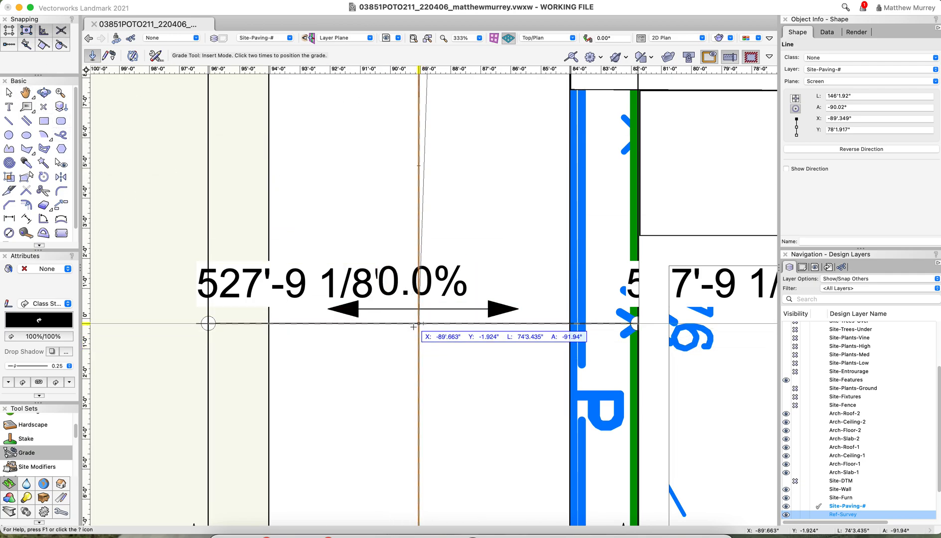
pyautogui.click(415, 351)
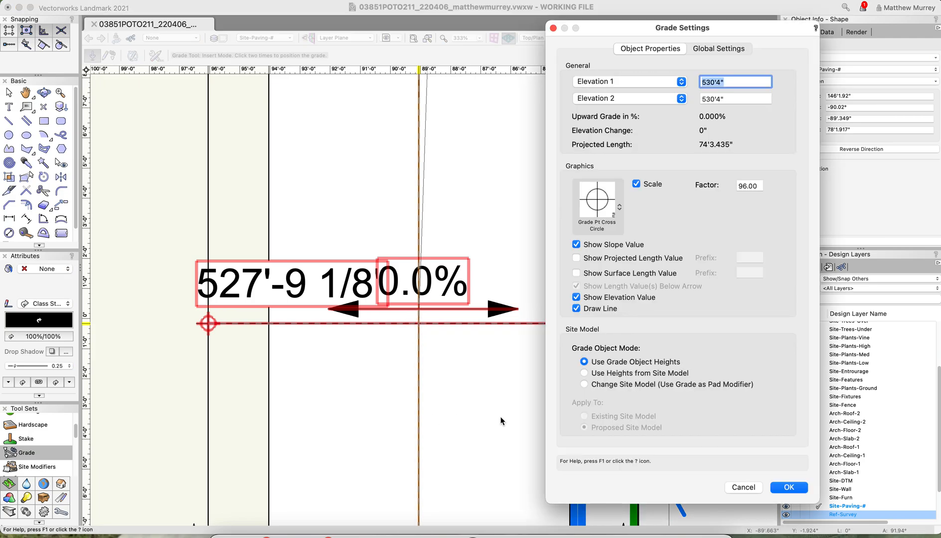
pyautogui.press('Return')
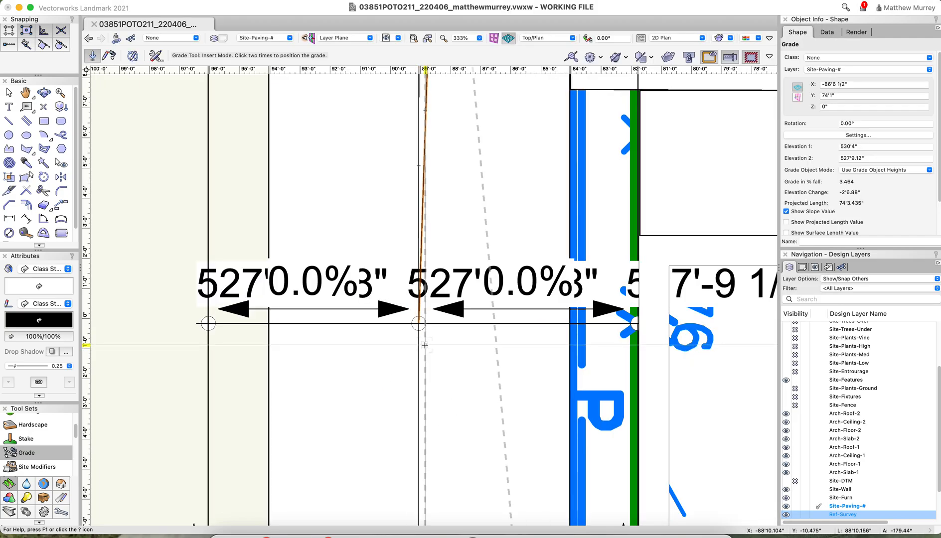
# Move the new grade's 530'-4" end onto the crossing of the centre line and the 525'-10 5/8" cross-strip grade, for a projected length of 69'2.88"
pyautogui.press('x')
pyautogui.scroll(-6, 440, 387)
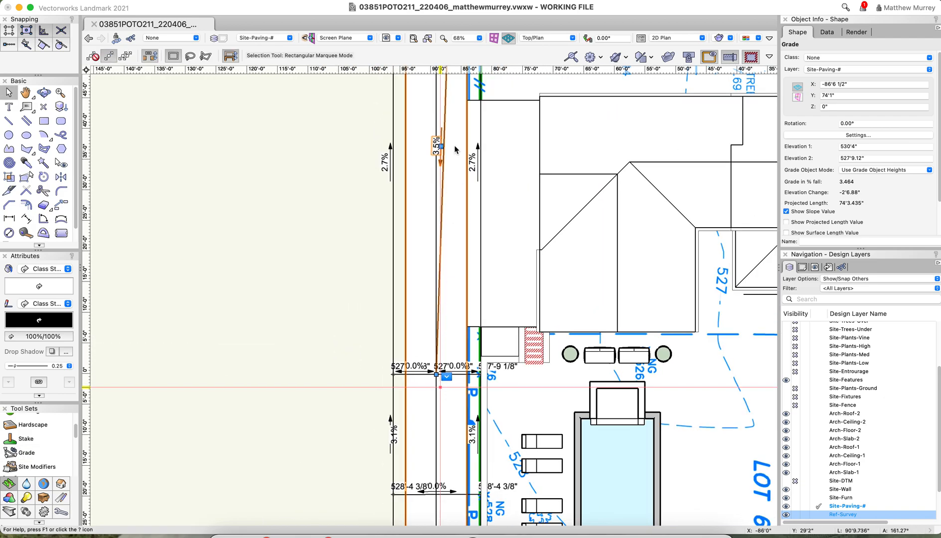
pyautogui.scroll(-2, 456, 166)
pyautogui.scroll(6, 462, 120)
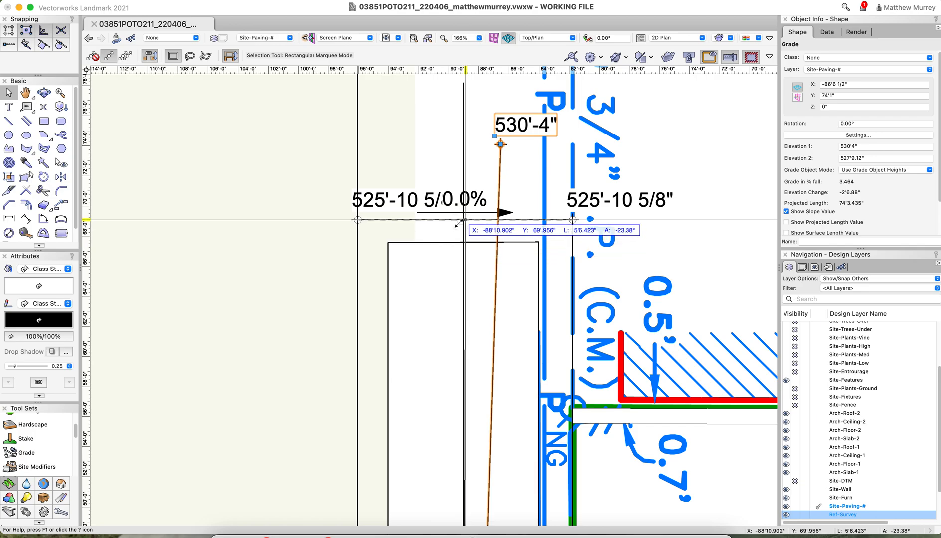
pyautogui.moveTo(455, 222); pyautogui.dragTo(463, 220)
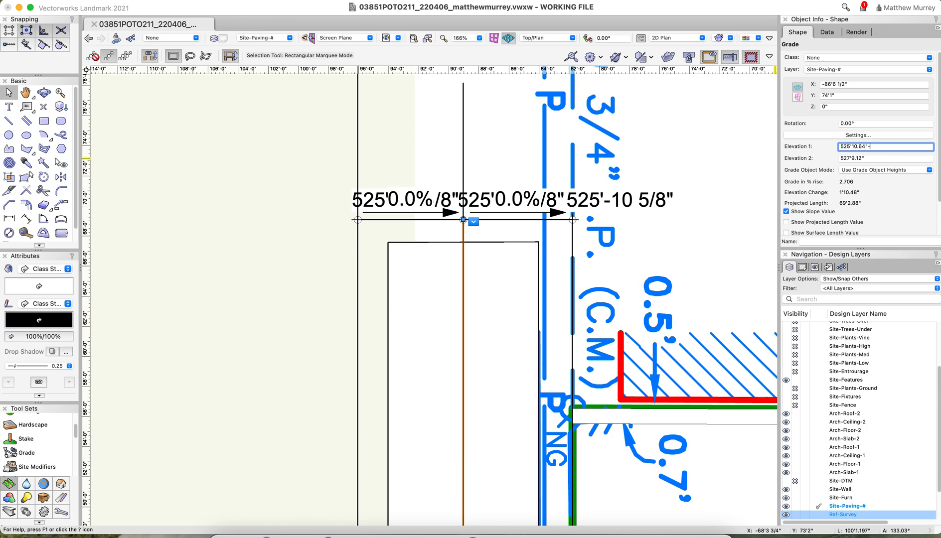
# Lower both ends of the centre-line grade by 1", setting Elevation 1 to 525'9.64" and Elevation 2 to 527'8.12"
pyautogui.press('Tab')
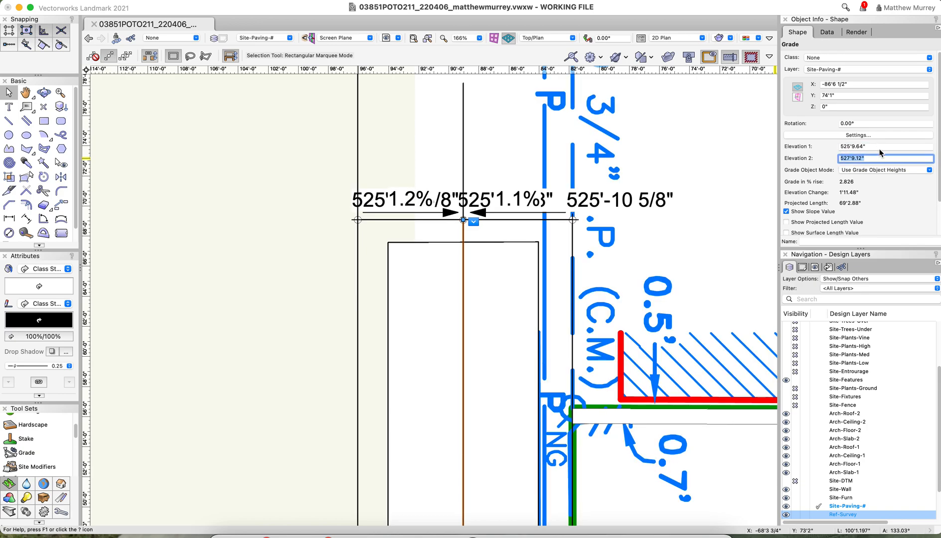
pyautogui.write('-1')
pyautogui.press('Tab')
pyautogui.scroll(-5, 570, 134)
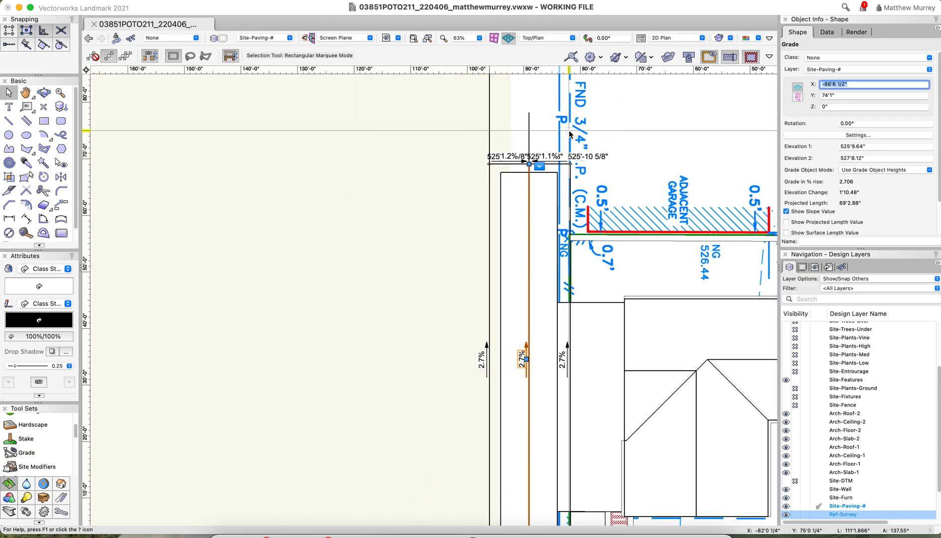
# Place a Grade object, 19'7.386" long, along the centre line between its crossings with the 527'-9 1/8" and 528'-4 3/8" cross-strip grades, keeping the default settings
pyautogui.scroll(-5, 569, 134)
pyautogui.click(26, 453)
pyautogui.scroll(10, 558, 305)
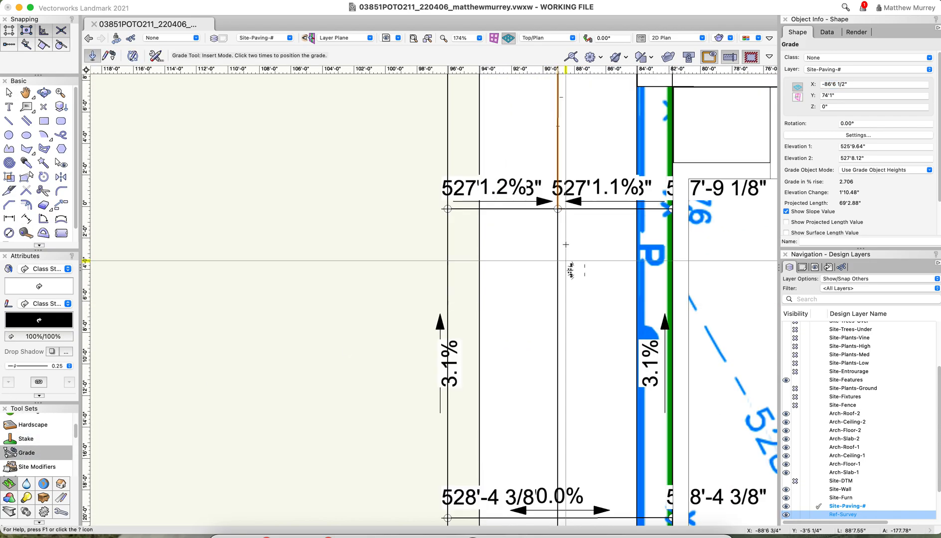
pyautogui.click(557, 209)
pyautogui.scroll(-3, 573, 324)
pyautogui.scroll(8, 577, 307)
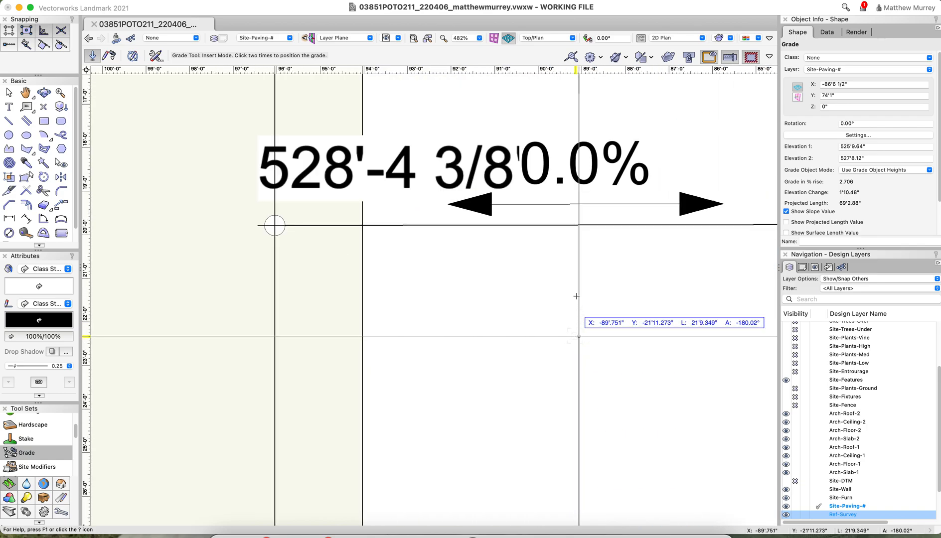
pyautogui.click(578, 225)
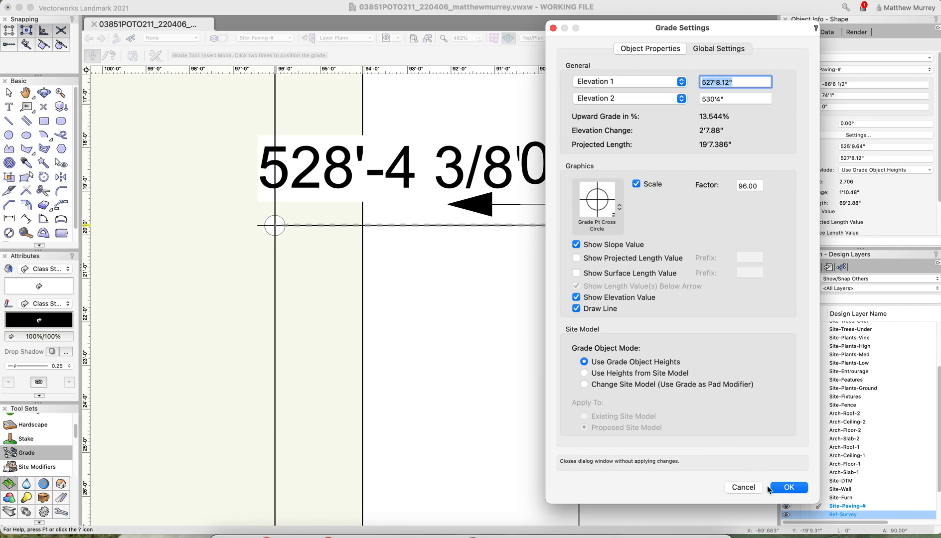
pyautogui.click(787, 487)
pyautogui.scroll(-4, 455, 315)
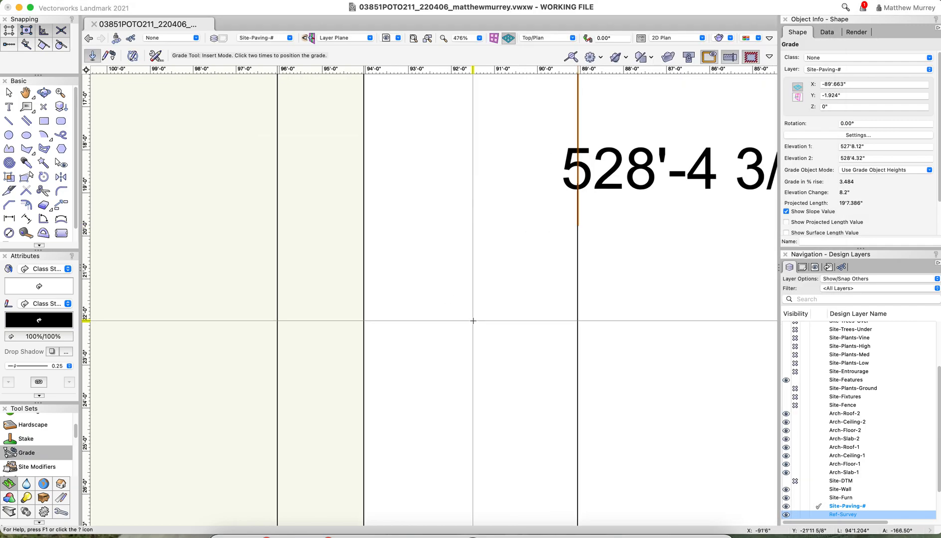
# Lower the second end of the new centre-line grade by 1", setting Elevation 2 to 528'3.32"
pyautogui.press('x')
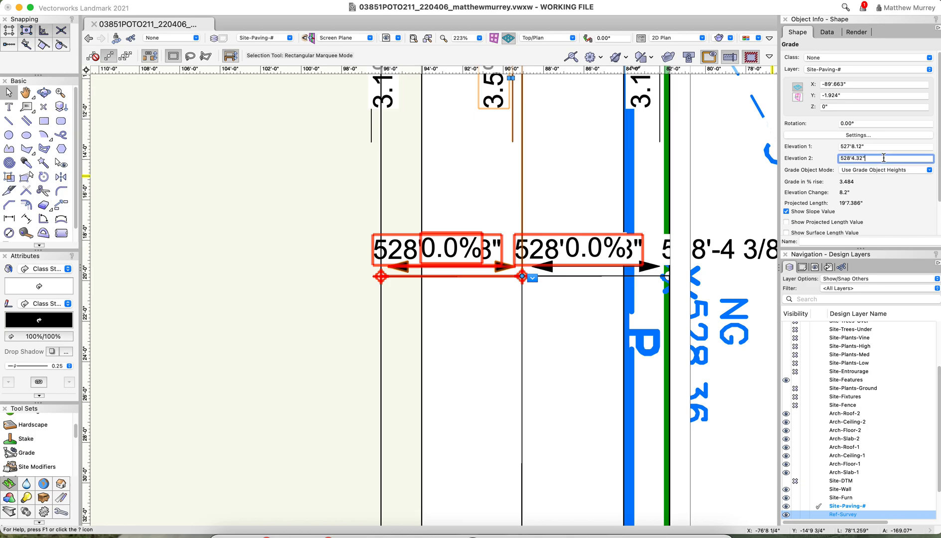
pyautogui.press('Return')
pyautogui.scroll(-5, 546, 210)
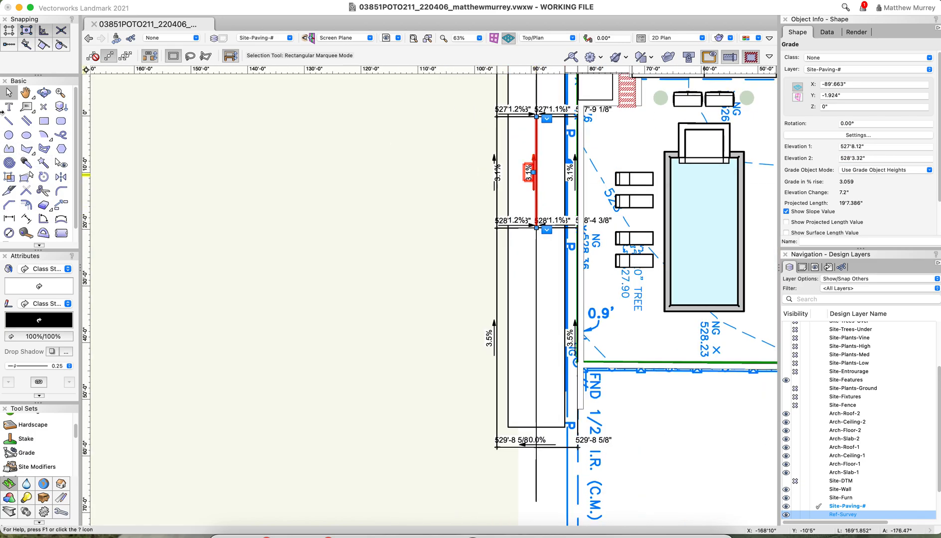
# Place a connected Grade object, 38'8.434" long, along the centre line from the 528'-4 3/8" crossing to the 529'-8 5/8" one, keeping the default settings
pyautogui.click(26, 453)
pyautogui.scroll(5, 522, 235)
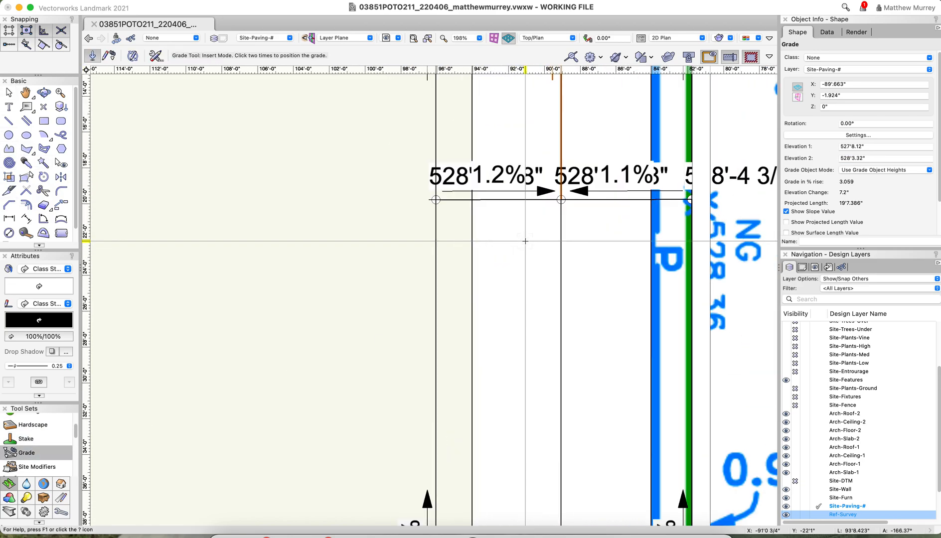
pyautogui.scroll(2, 564, 220)
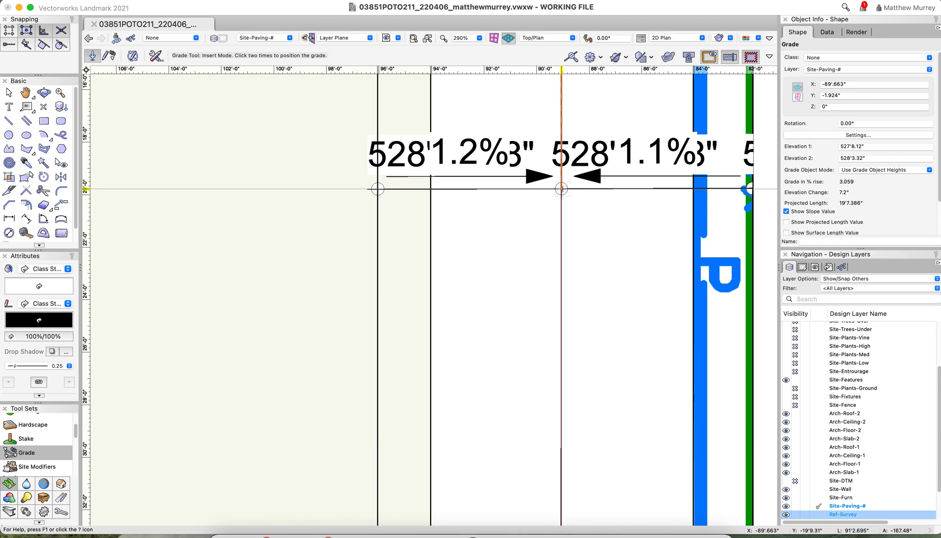
pyautogui.click(562, 189)
pyautogui.scroll(-7, 566, 209)
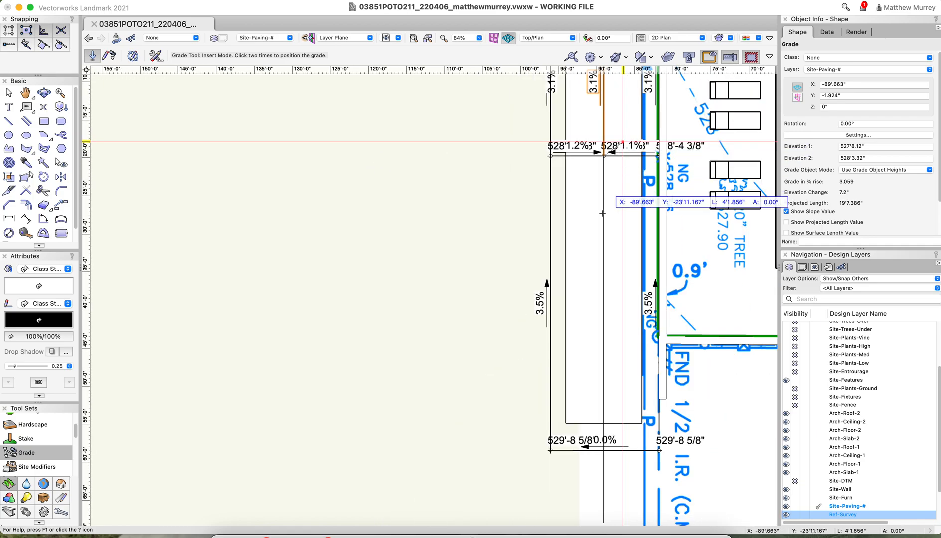
pyautogui.scroll(5, 617, 455)
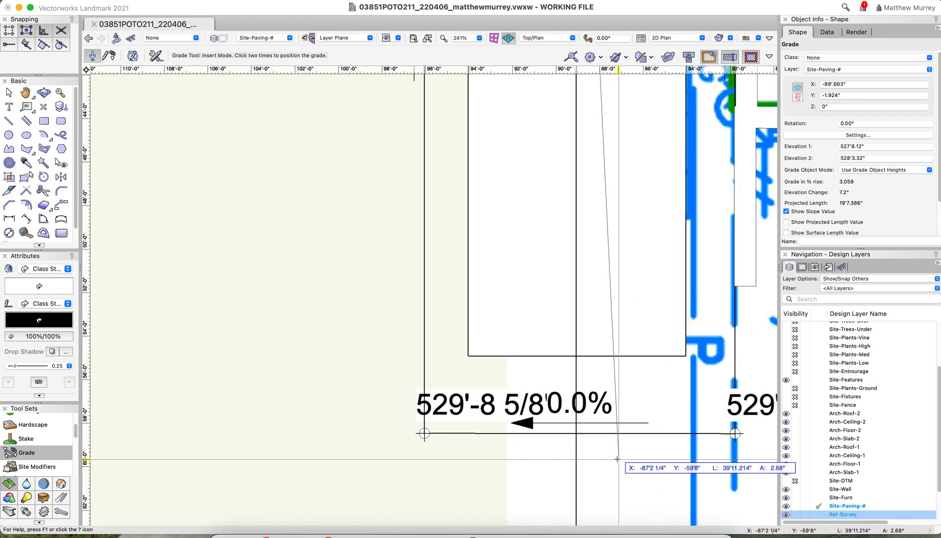
pyautogui.click(573, 434)
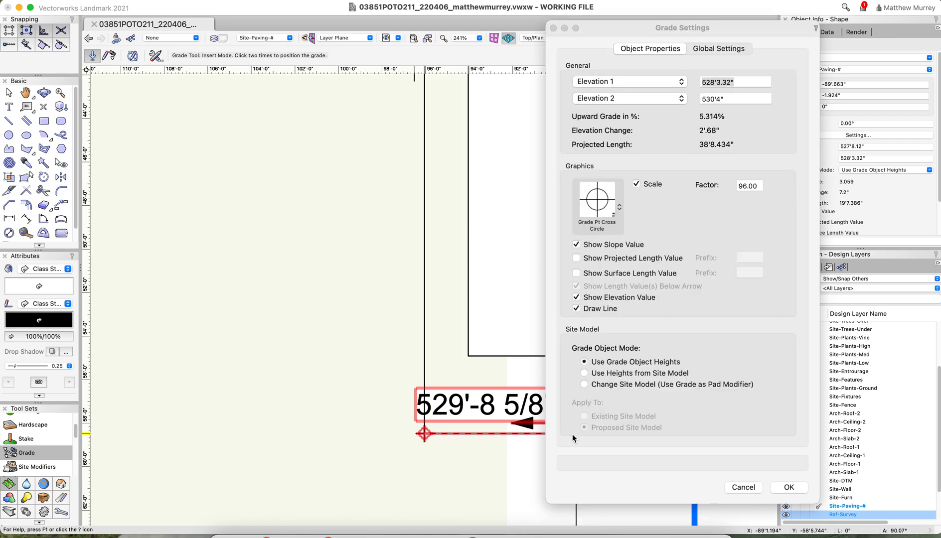
pyautogui.click(789, 487)
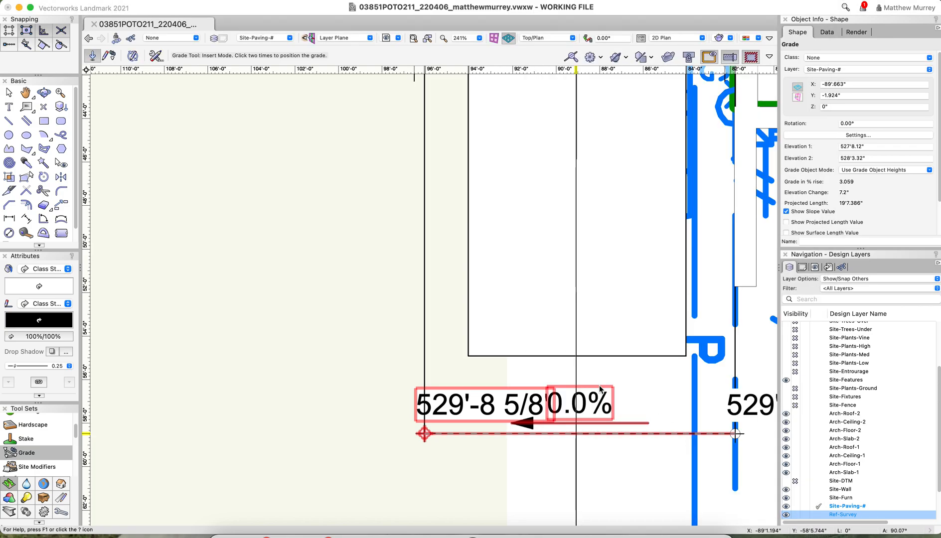
pyautogui.click(576, 434)
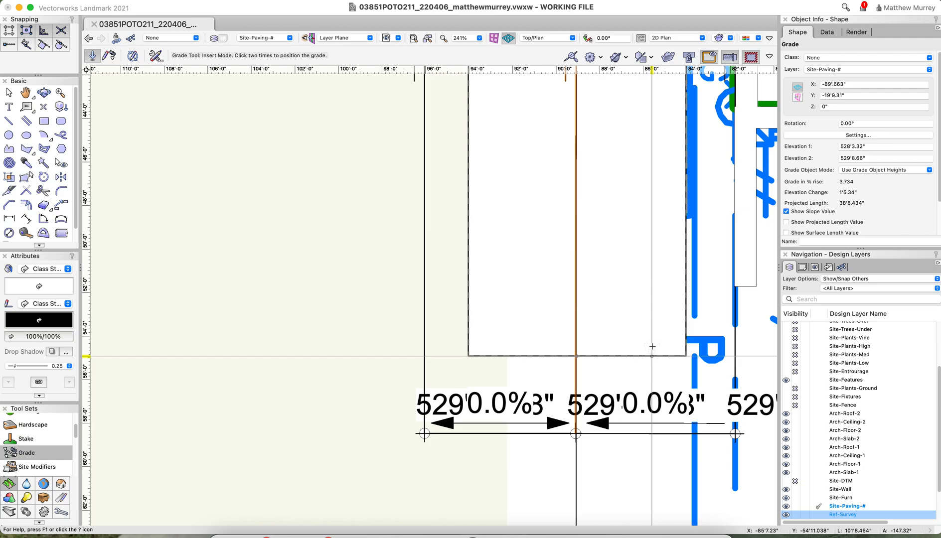
# Lower the second end of the last centre-line grade by 1", setting Elevation 2 to 529'7.66"
pyautogui.press('x')
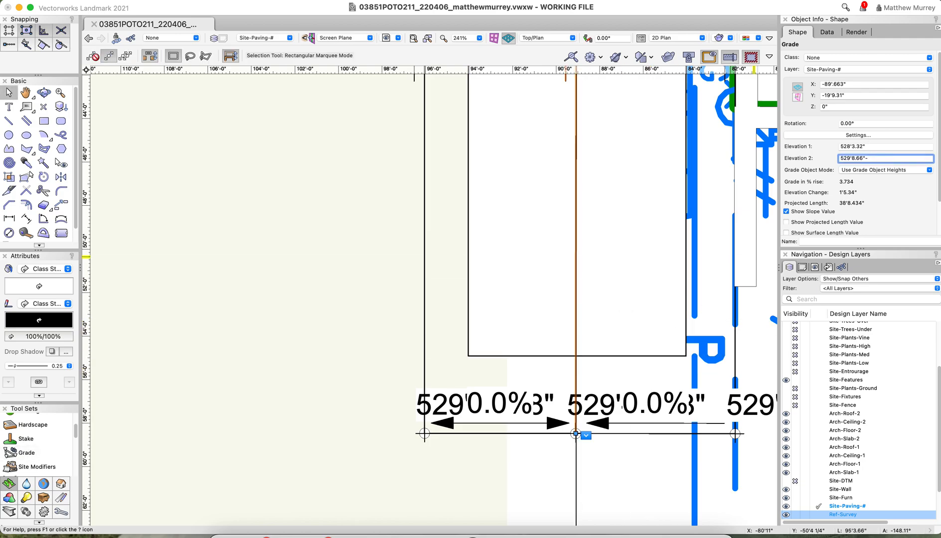
pyautogui.press('Return')
pyautogui.scroll(-10, 561, 421)
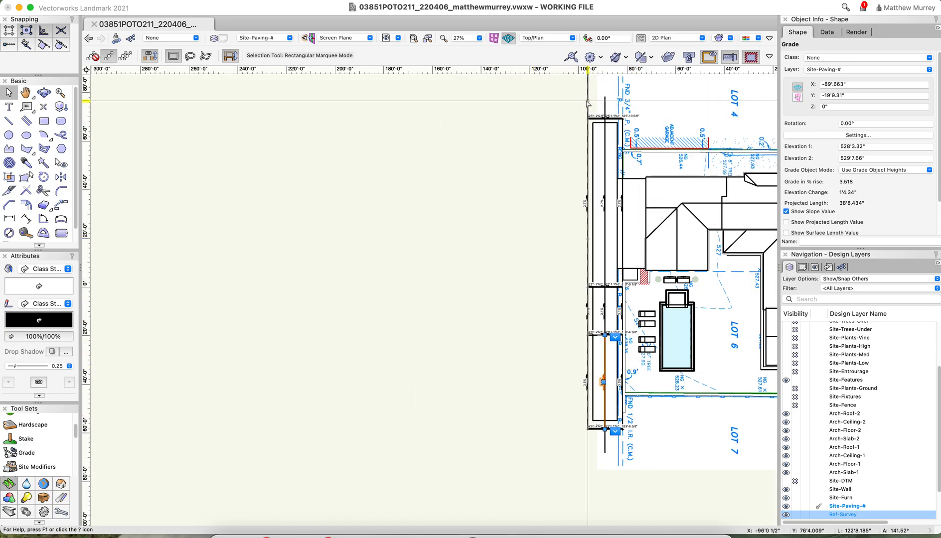
# Delete the leftover construction lines along the strip's outer edge and centre, keeping the grades
pyautogui.click(588, 101)
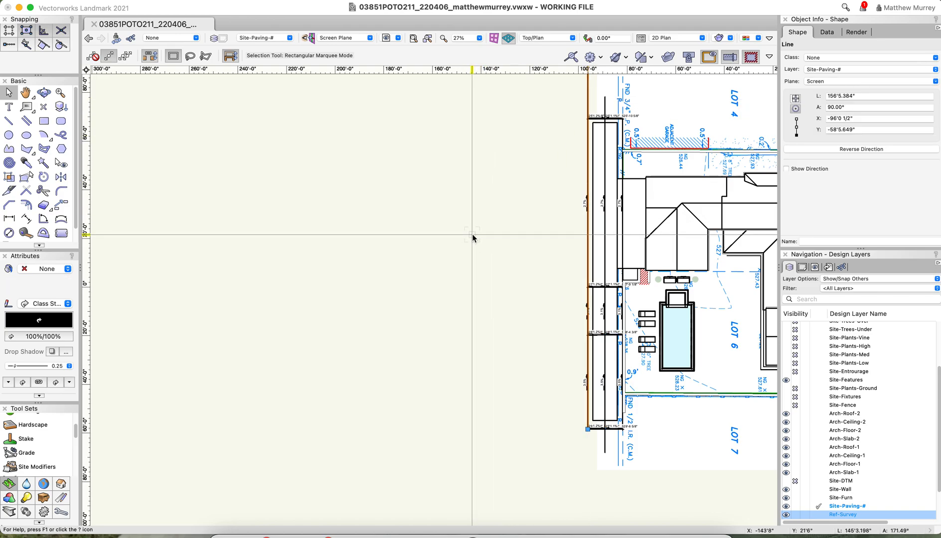
pyautogui.click(605, 151)
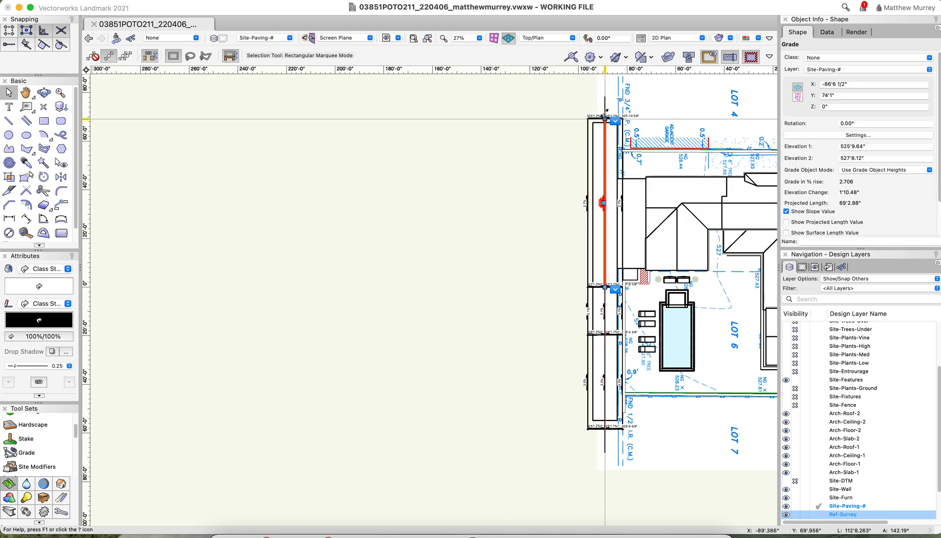
pyautogui.click(538, 139)
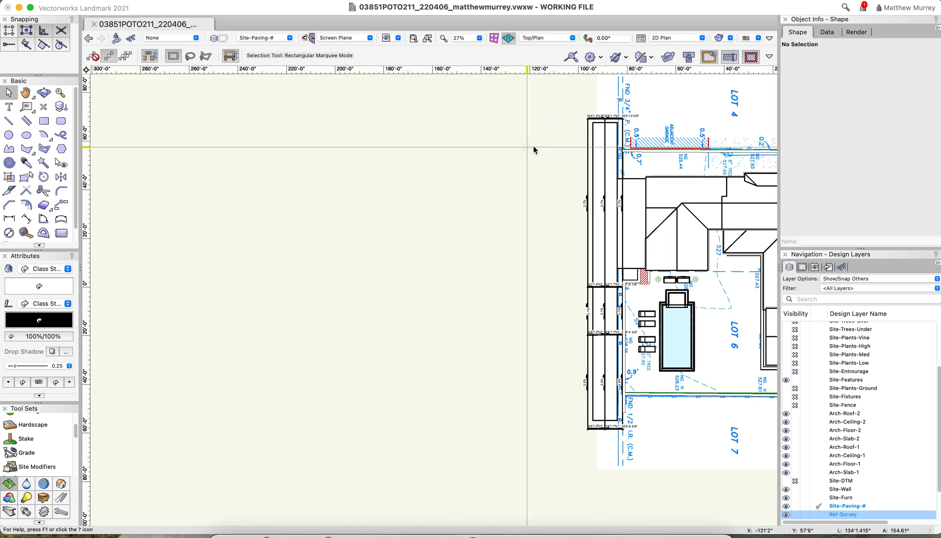
pyautogui.moveTo(563, 101); pyautogui.dragTo(540, 418)
pyautogui.click(623, 382)
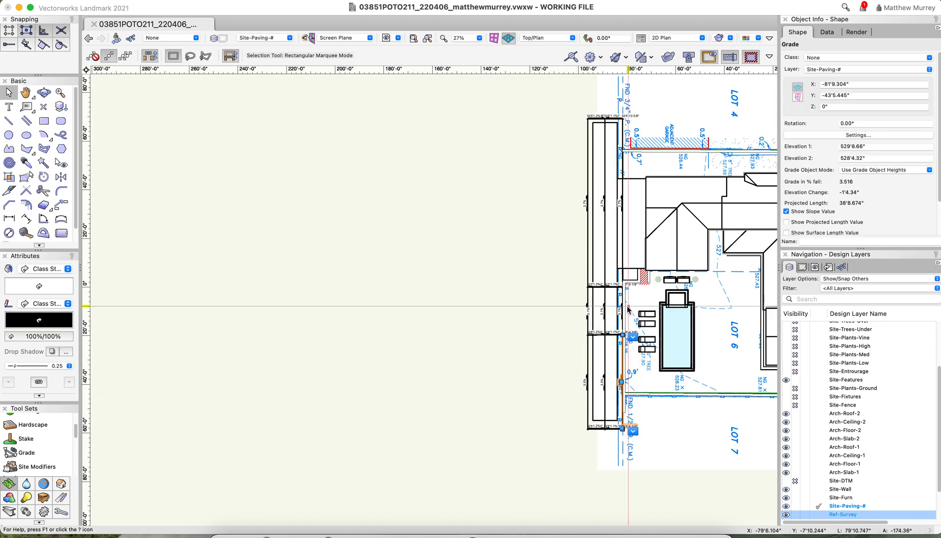
pyautogui.click(543, 105)
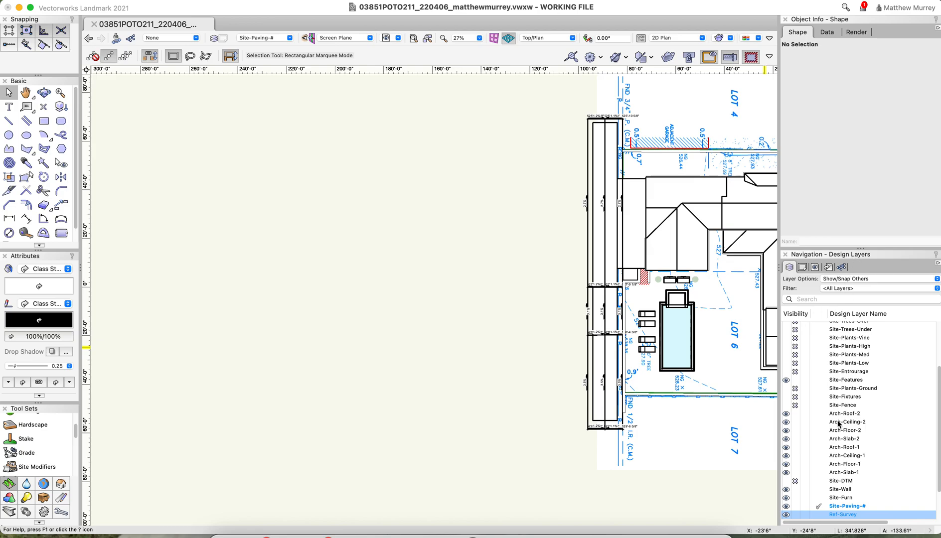
# Select all Grade objects of the network along the rear strip, leaving the hardscapes out of the selection
pyautogui.moveTo(559, 105); pyautogui.dragTo(637, 470)
pyautogui.scroll(3, 625, 272)
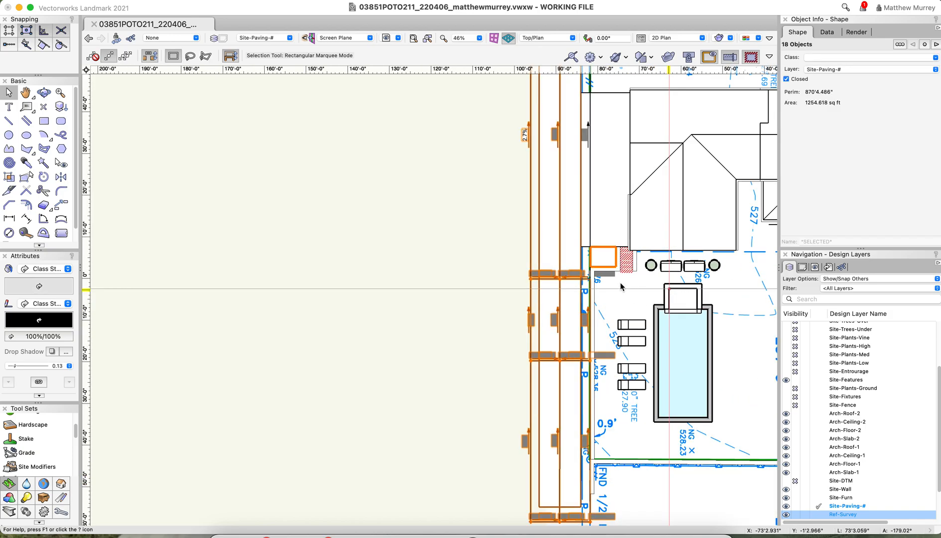
pyautogui.keyDown('shift'); pyautogui.click(607, 258); pyautogui.keyUp('shift')
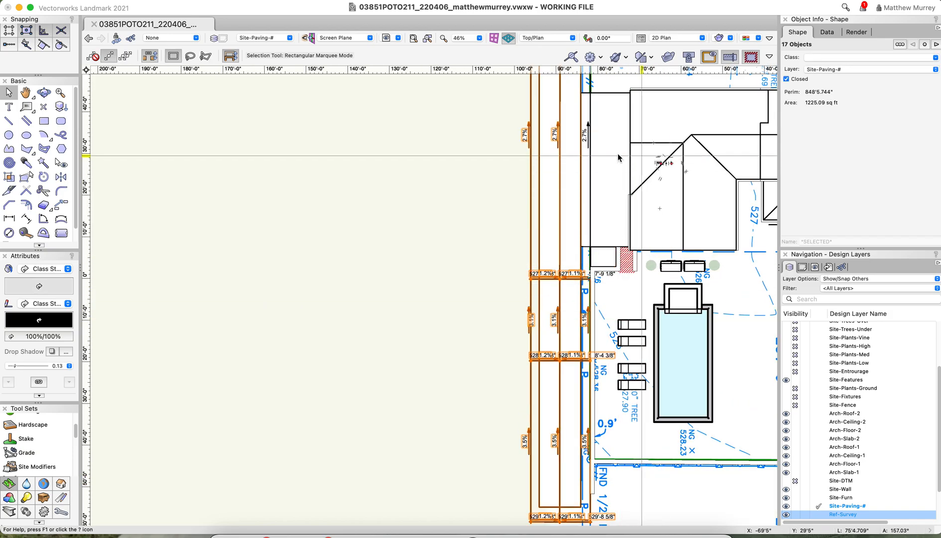
pyautogui.scroll(-2, 464, 219)
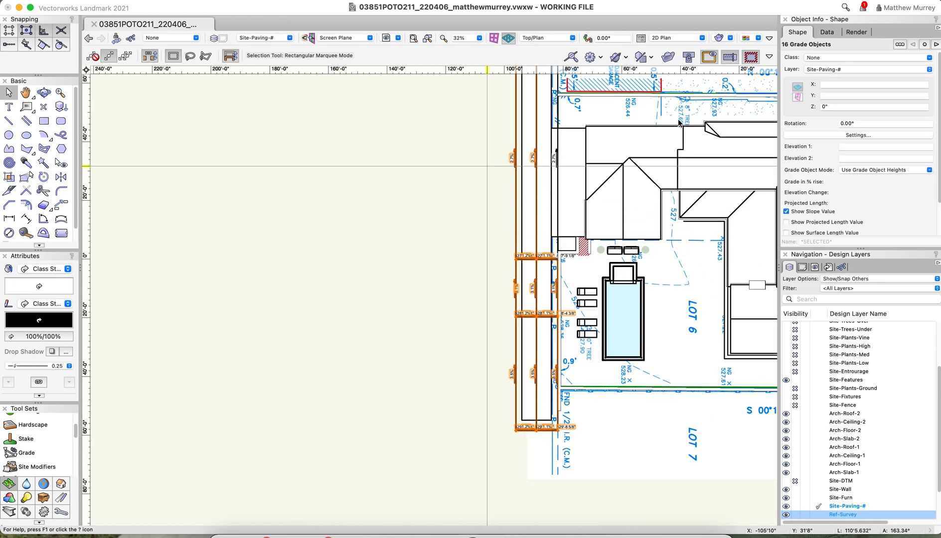
pyautogui.keyDown('shift'); pyautogui.click(555, 157); pyautogui.keyUp('shift')
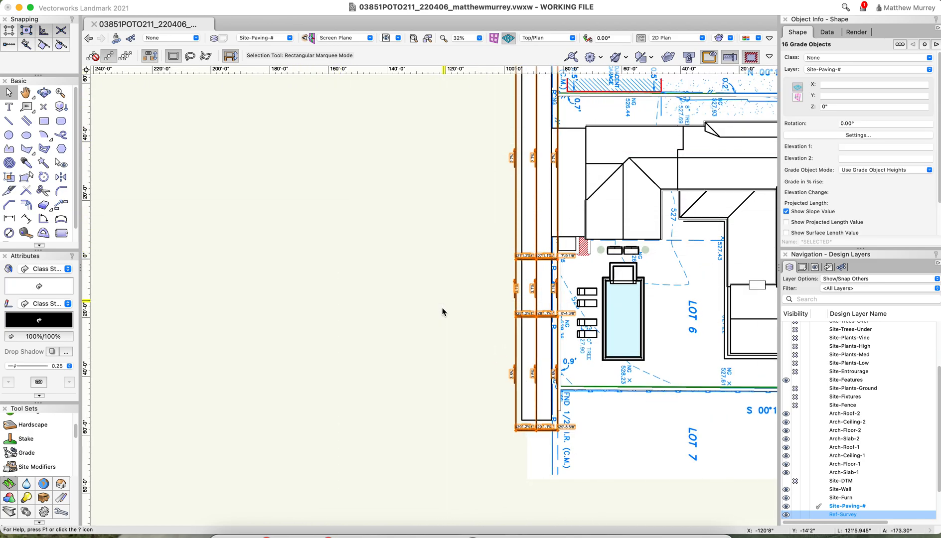
pyautogui.scroll(-2, 500, 421)
pyautogui.scroll(2, 531, 272)
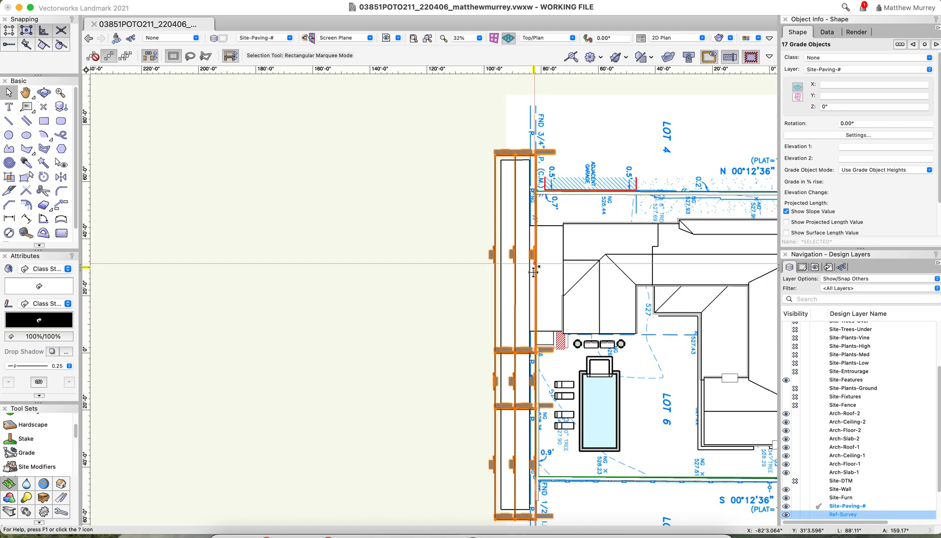
pyautogui.scroll(-1, 389, 265)
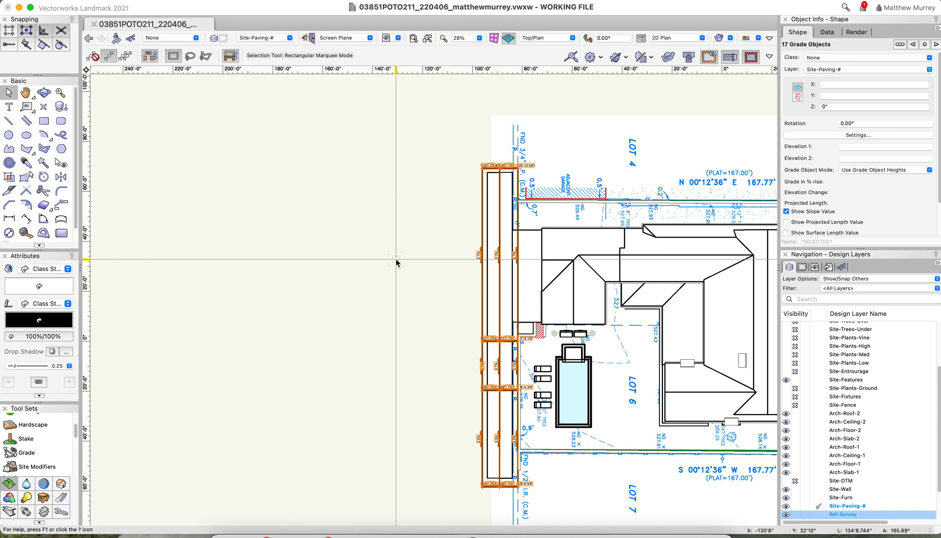
# Select the long concrete paving strip inside the grade network and save the working file
pyautogui.click(492, 211)
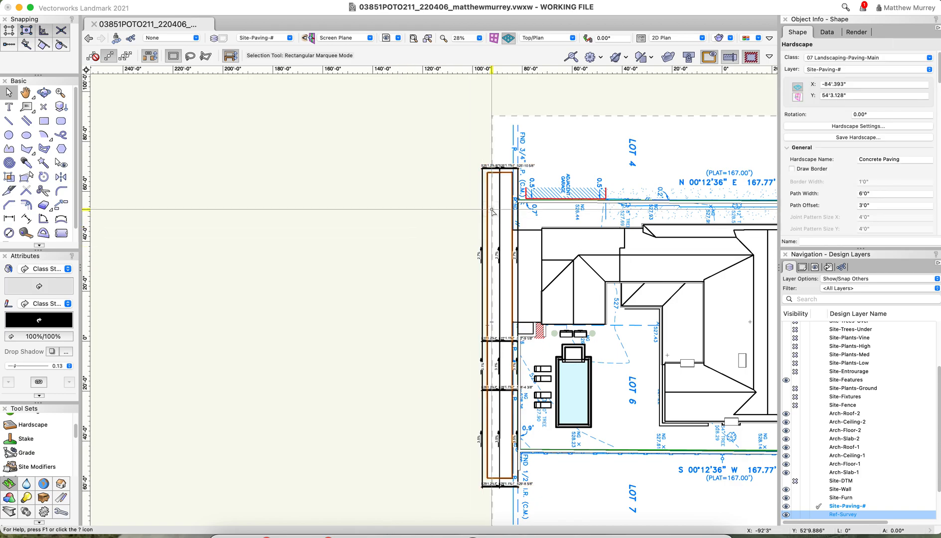
pyautogui.click(93, 1)
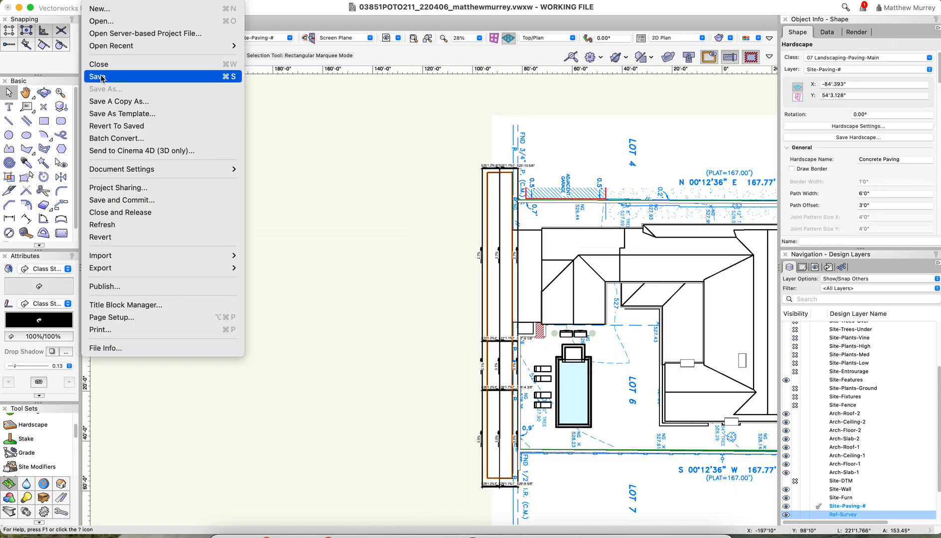
pyautogui.press('Return')
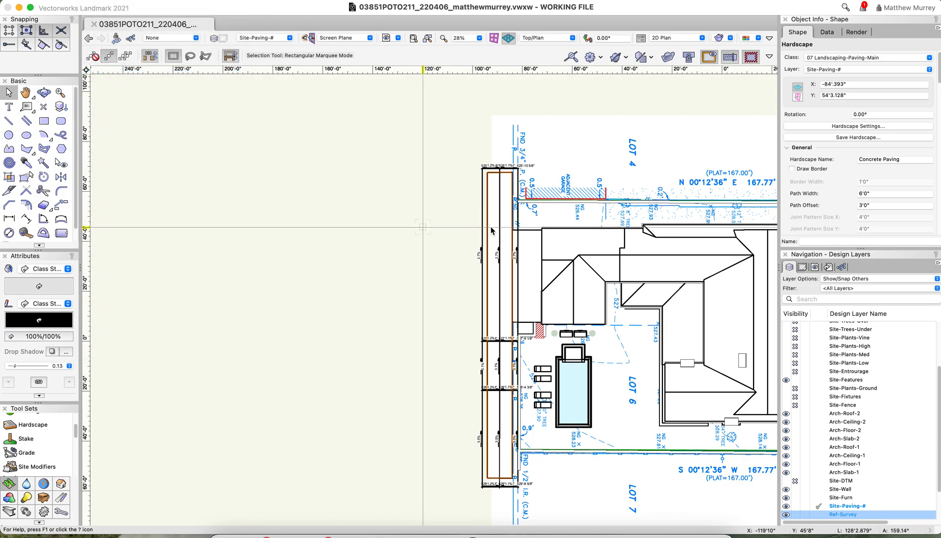
# Select the adjoining concrete paving beside the house and examine its corner where it meets the rear strip
pyautogui.click(526, 286)
pyautogui.scroll(6, 523, 288)
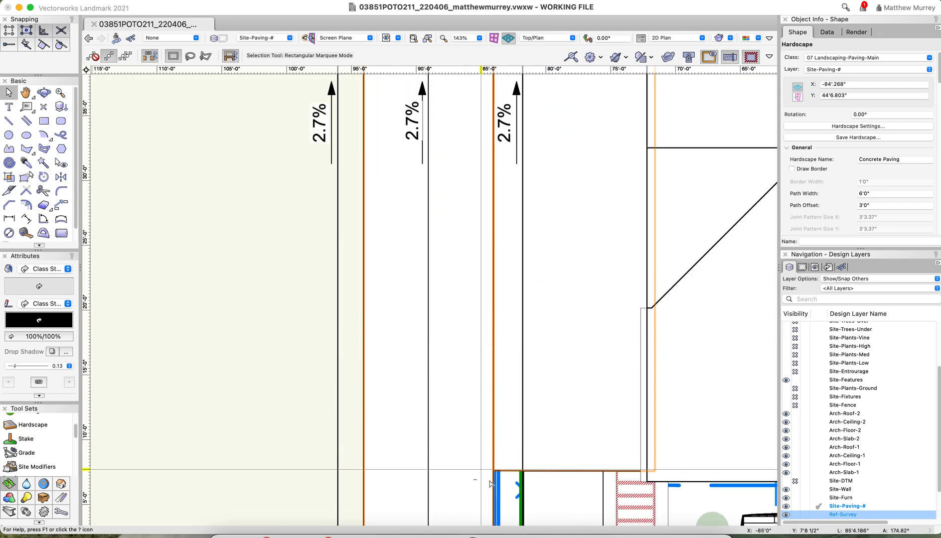
pyautogui.scroll(10, 476, 339)
pyautogui.scroll(-15, 529, 451)
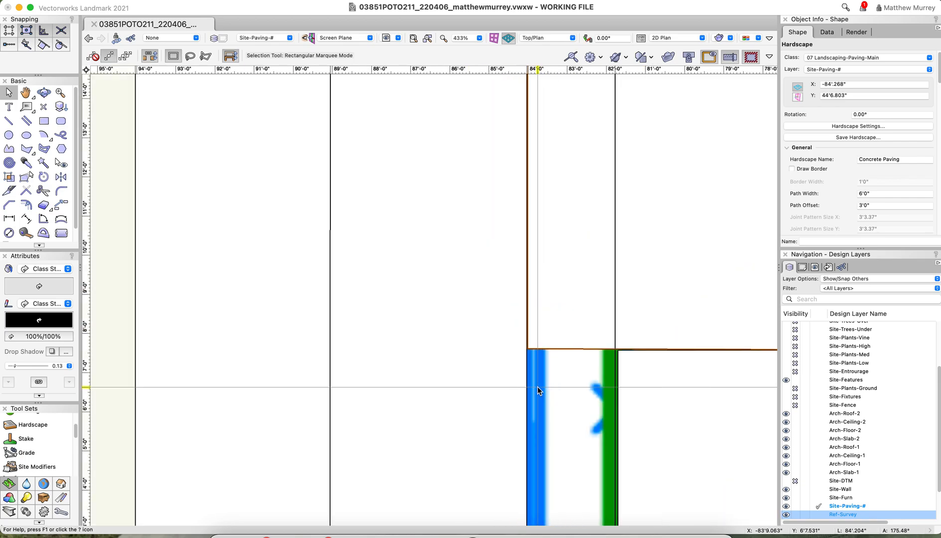
pyautogui.scroll(-3, 542, 379)
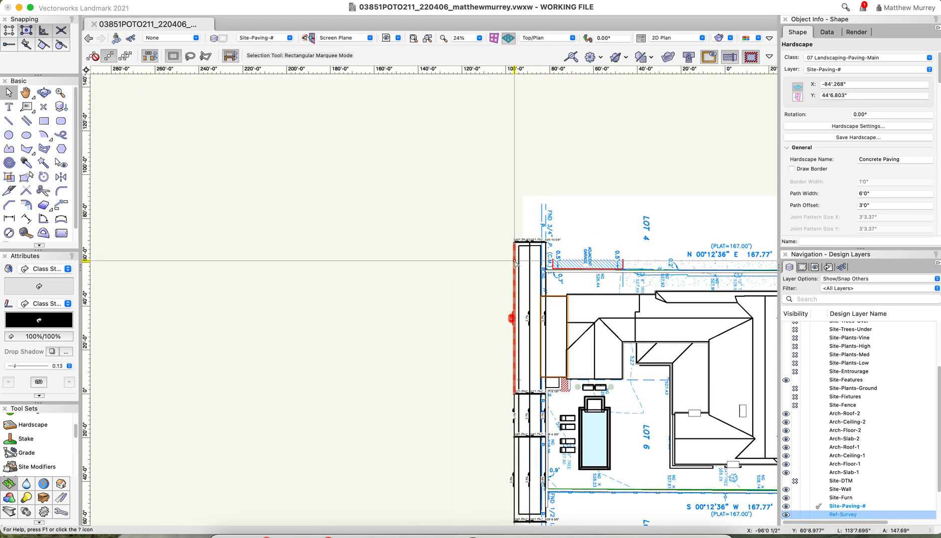
# Open the rear paving strip's surface modifiers for editing and delete all of its Stake objects
pyautogui.rightClick(529, 284)
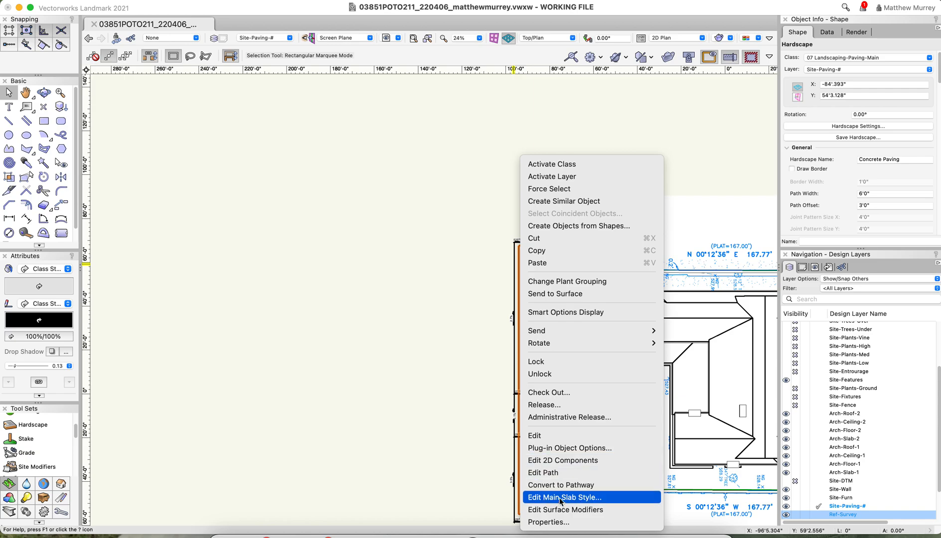
pyautogui.click(558, 510)
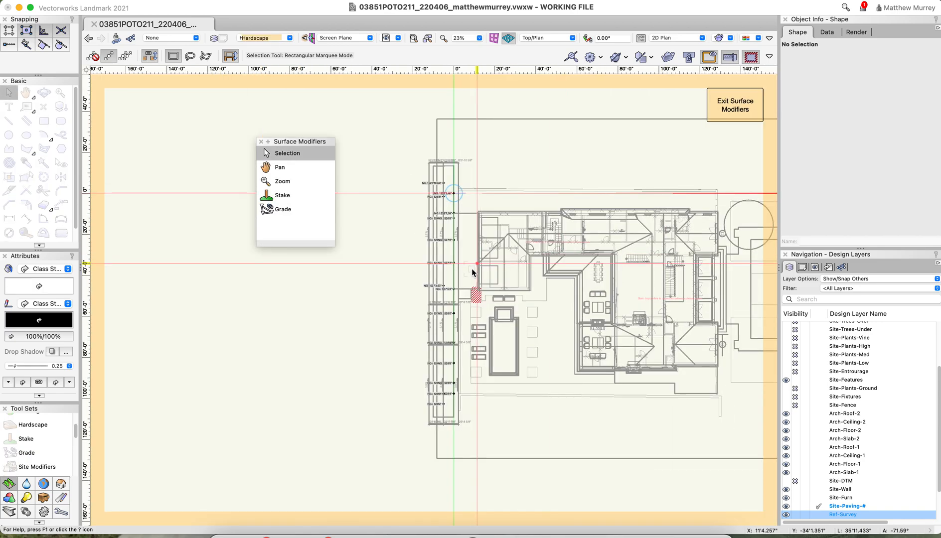
pyautogui.press('super+a')
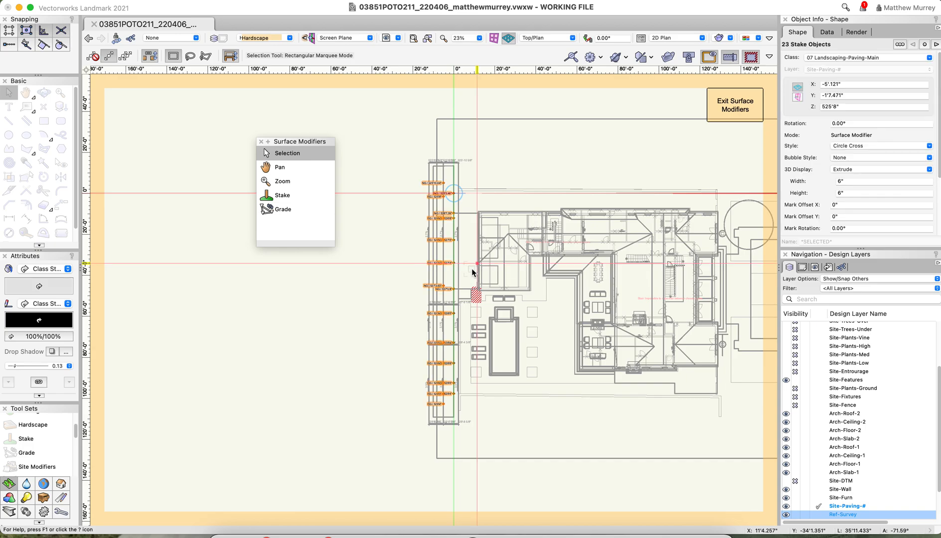
pyautogui.press('Delete')
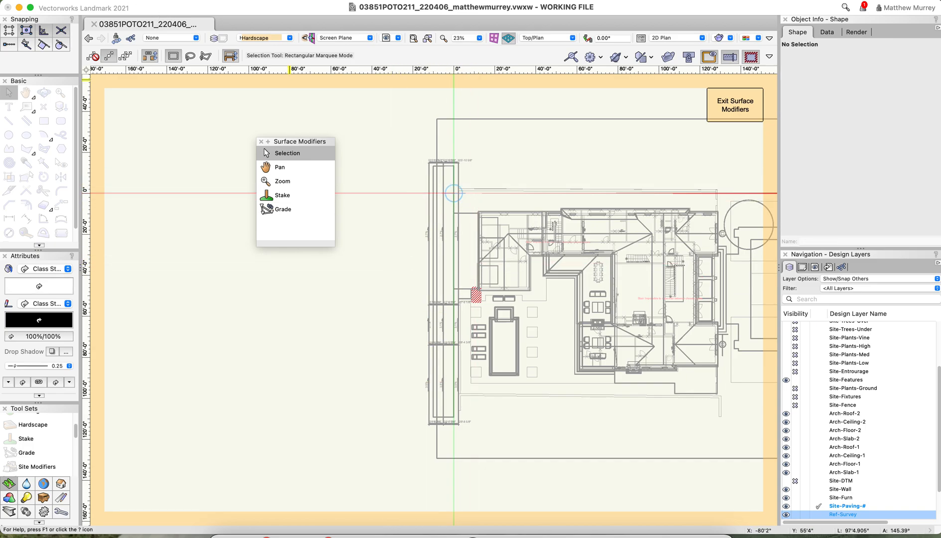
# Paste the copied Grade objects into the strip's surface modifiers, move them by an end corner onto the matching network outline, and exit the modifiers
pyautogui.click(125, 2)
pyautogui.click(152, 77)
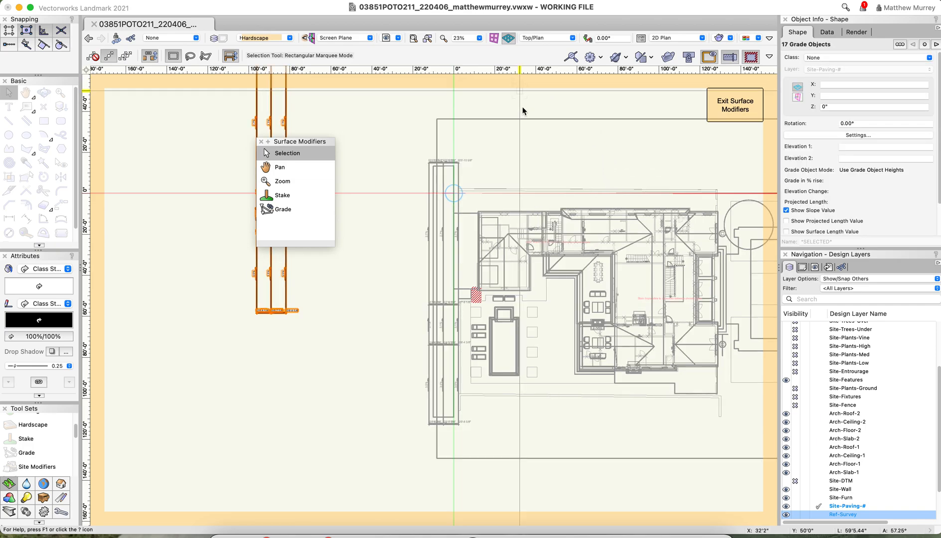
pyautogui.scroll(-5, 524, 200)
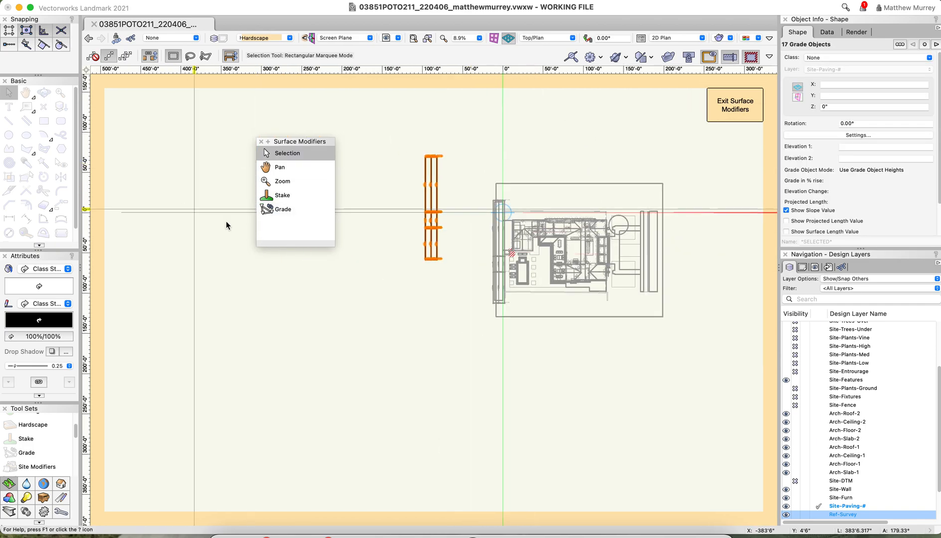
pyautogui.scroll(7, 467, 151)
pyautogui.scroll(3, 354, 181)
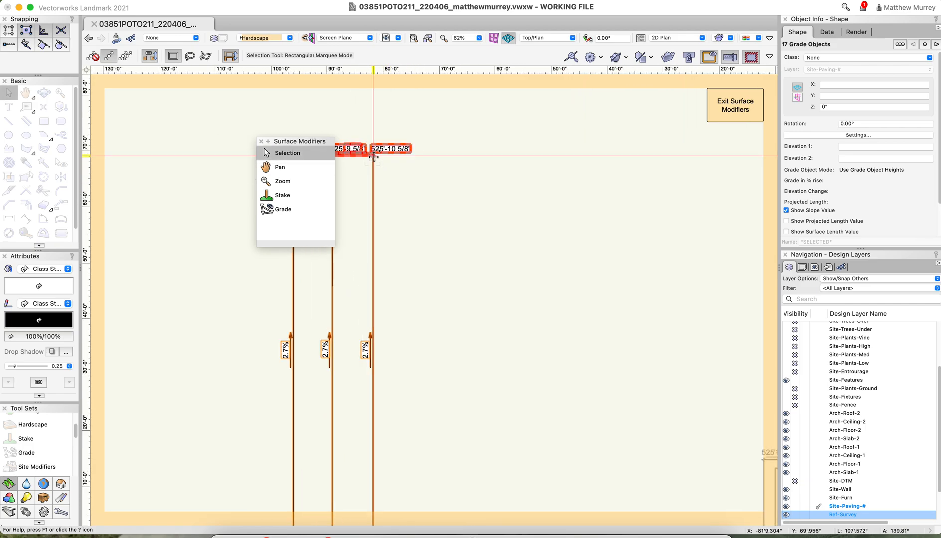
pyautogui.moveTo(373, 156); pyautogui.dragTo(564, 207)
pyautogui.scroll(-1, 449, 196)
pyautogui.scroll(3, 599, 314)
pyautogui.scroll(2, 595, 251)
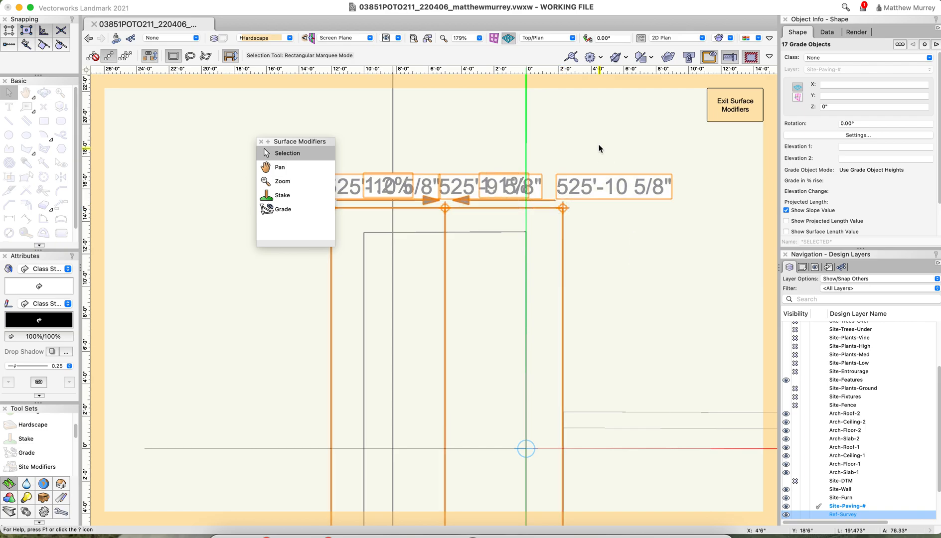
pyautogui.scroll(-5, 621, 204)
pyautogui.scroll(-3, 469, 202)
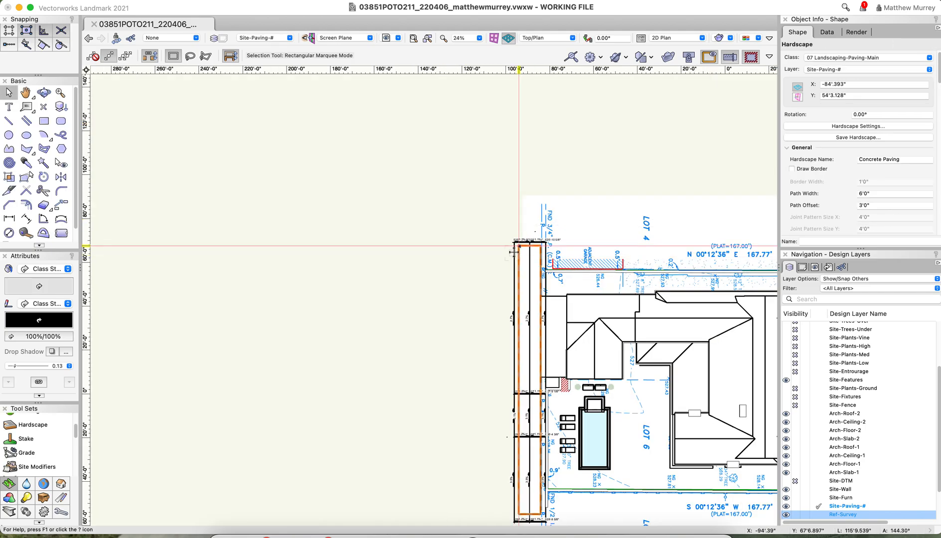
pyautogui.click(466, 221)
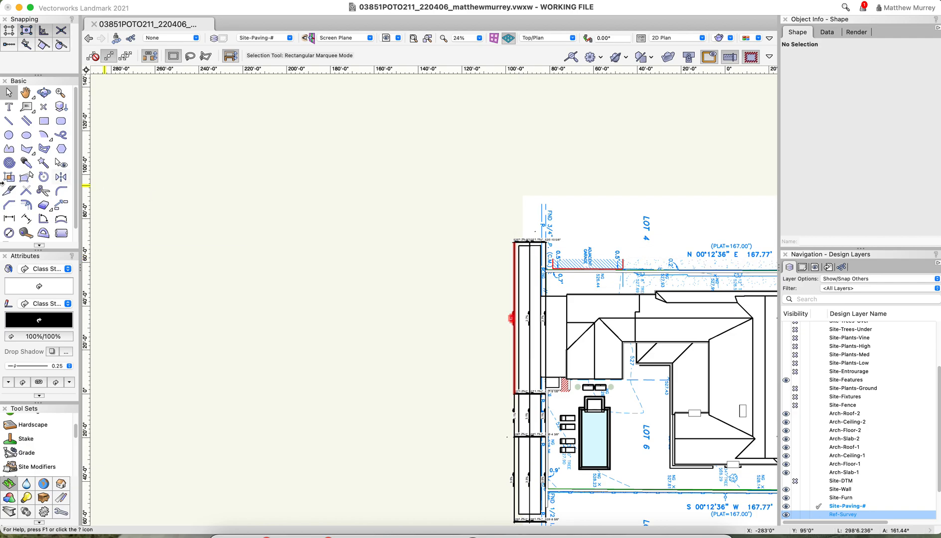
pyautogui.click(514, 248)
pyautogui.scroll(-2, 445, 201)
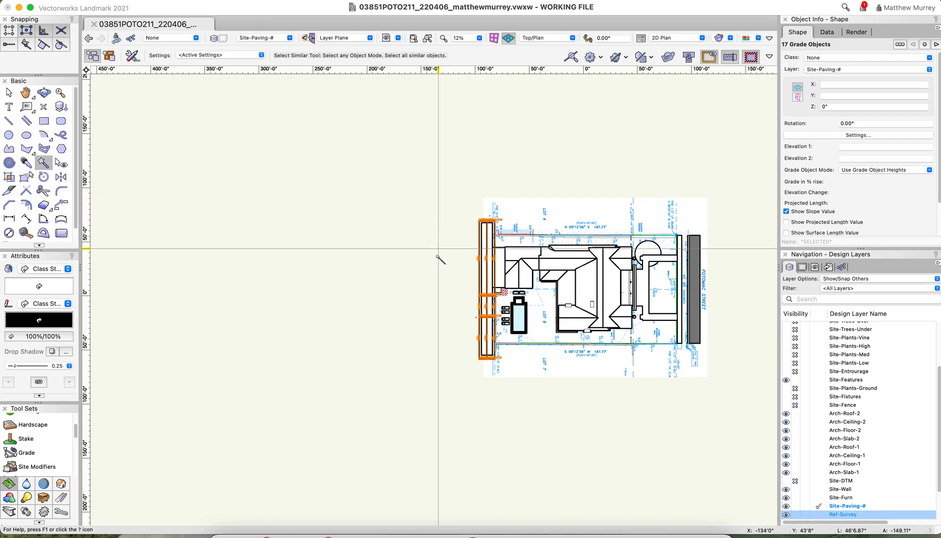
pyautogui.click(595, 259)
pyautogui.scroll(2, 468, 286)
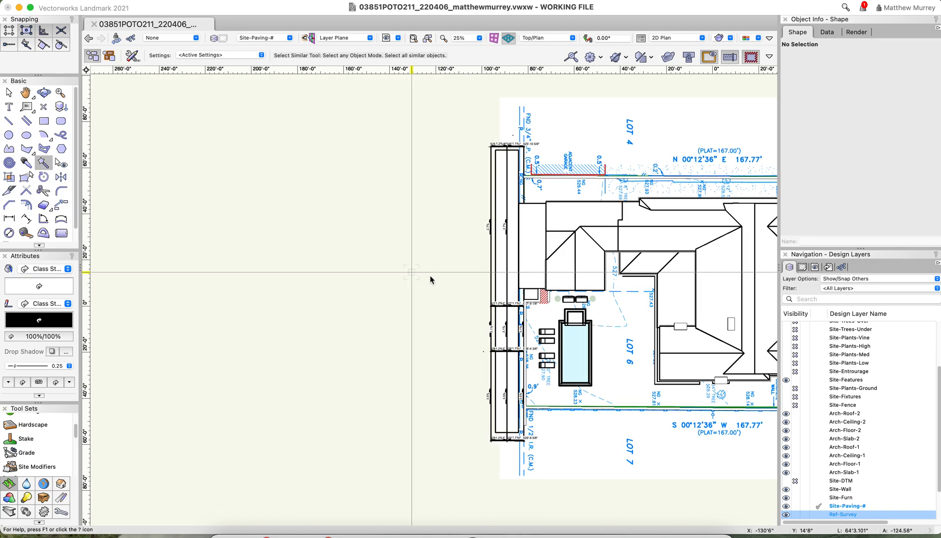
# Select the long rear paving strip and set its 3D type to Aligned Slab
pyautogui.press('x')
pyautogui.click(501, 274)
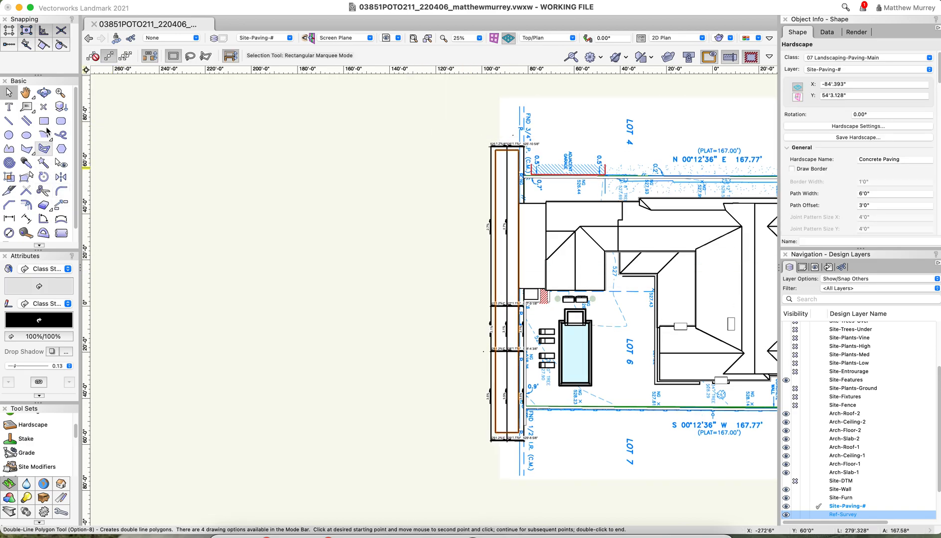
pyautogui.scroll(-5, 842, 172)
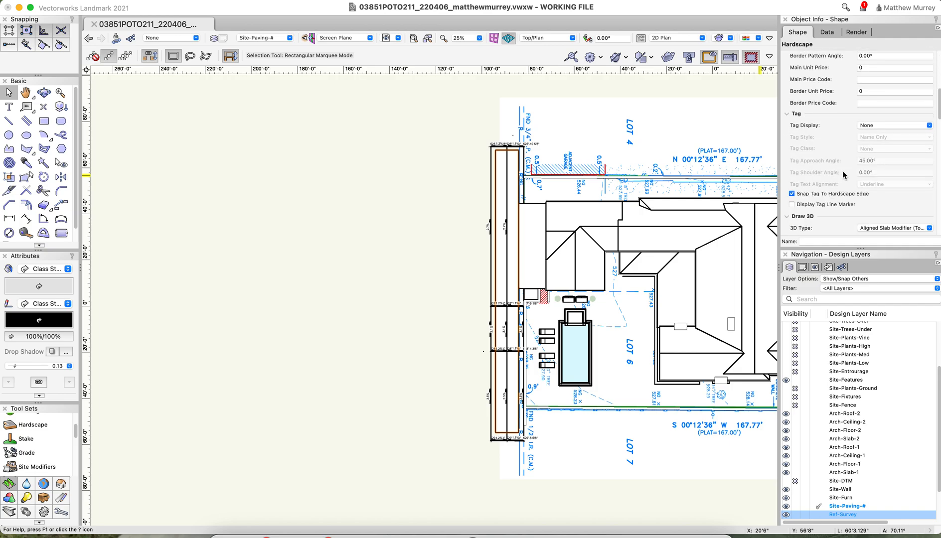
pyautogui.scroll(5, 842, 173)
pyautogui.scroll(-7, 842, 174)
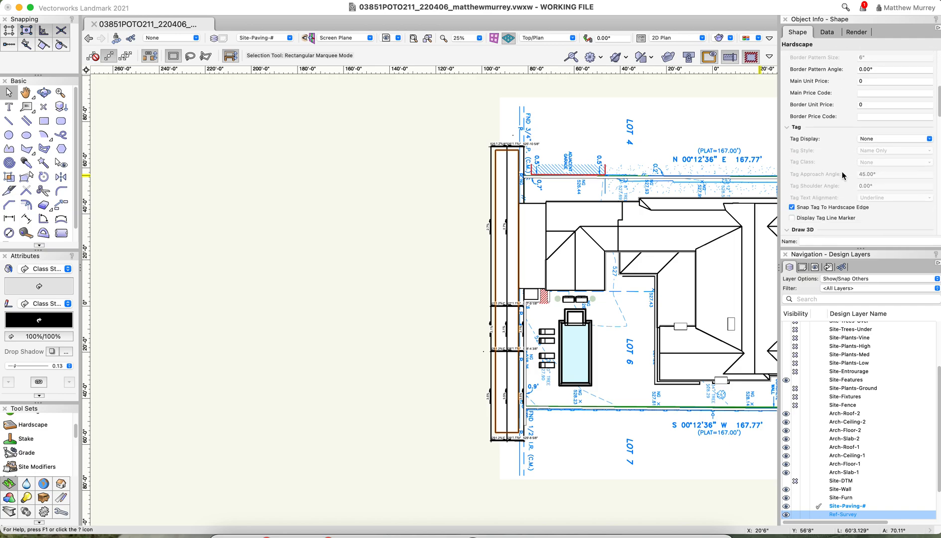
pyautogui.scroll(-3, 842, 174)
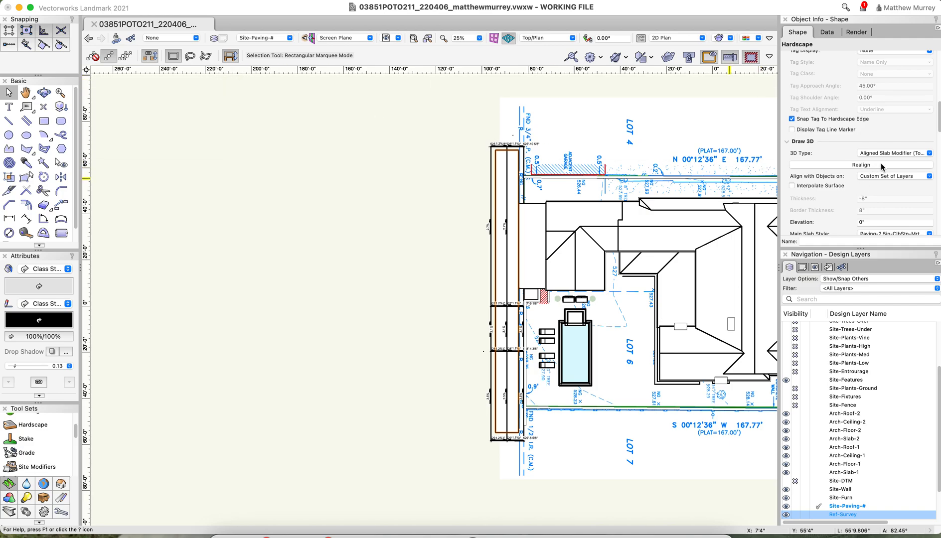
pyautogui.click(895, 153)
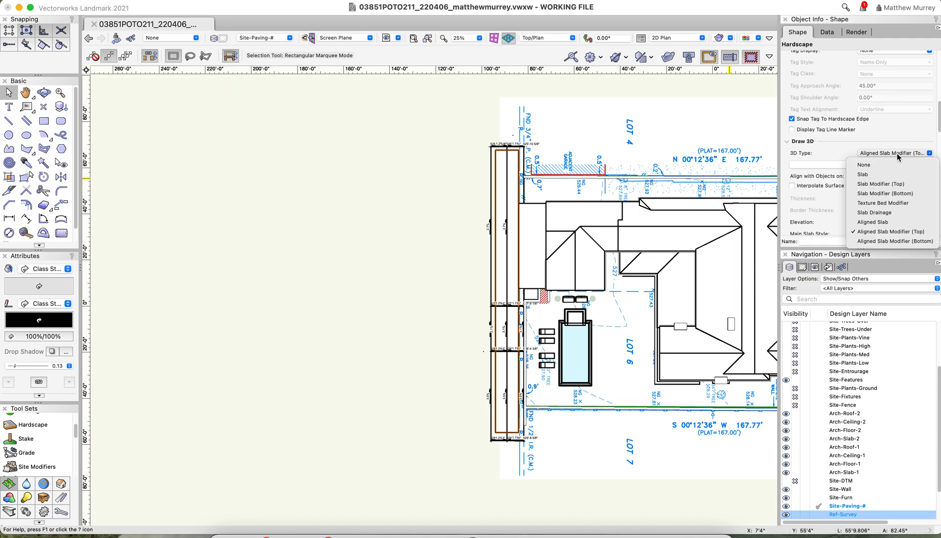
pyautogui.click(896, 223)
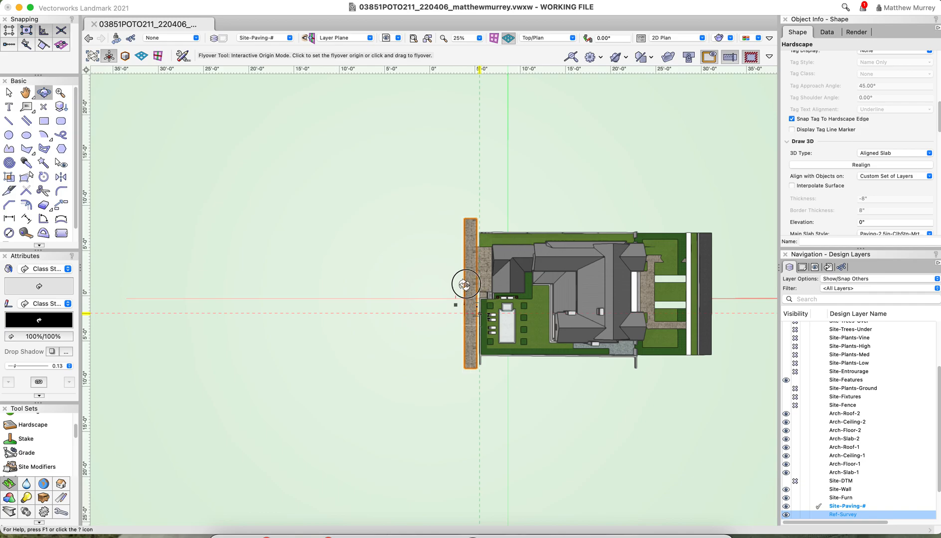
# Examine the rear strip in 3D from several angles, checking its slope and how it meets the garage paving and garden walls
pyautogui.moveTo(464, 285); pyautogui.dragTo(668, 198)
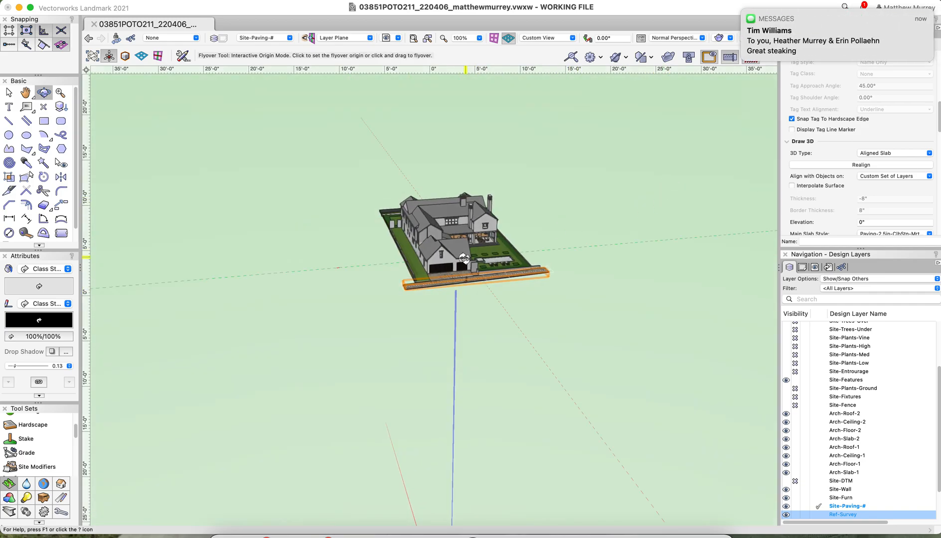
pyautogui.scroll(5, 465, 281)
pyautogui.moveTo(446, 295); pyautogui.dragTo(383, 225)
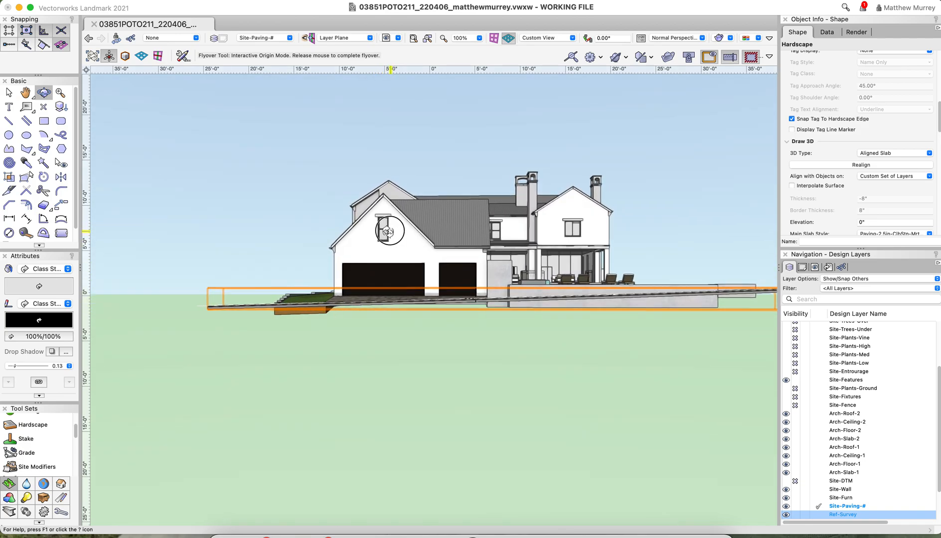
pyautogui.moveTo(389, 230); pyautogui.dragTo(509, 313)
pyautogui.scroll(4, 317, 455)
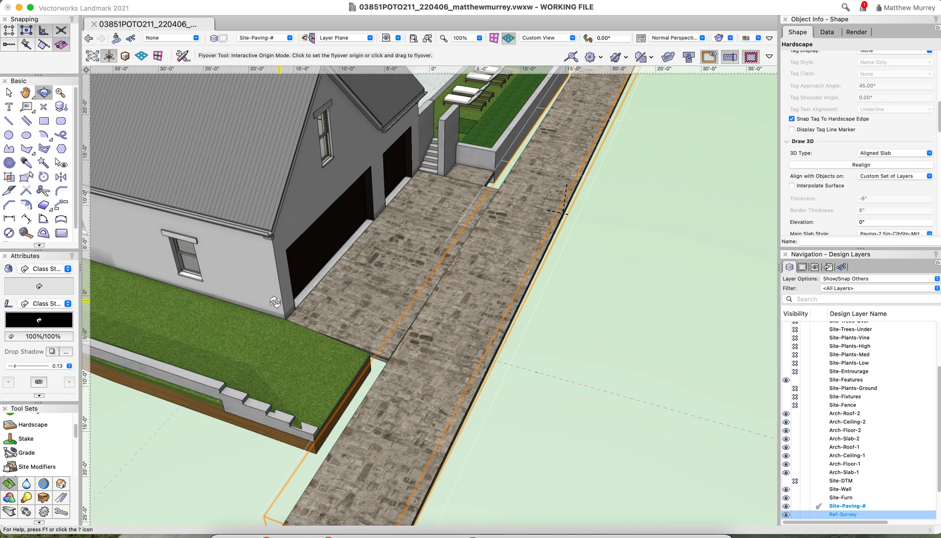
pyautogui.scroll(-5, 626, 332)
pyautogui.scroll(3, 626, 333)
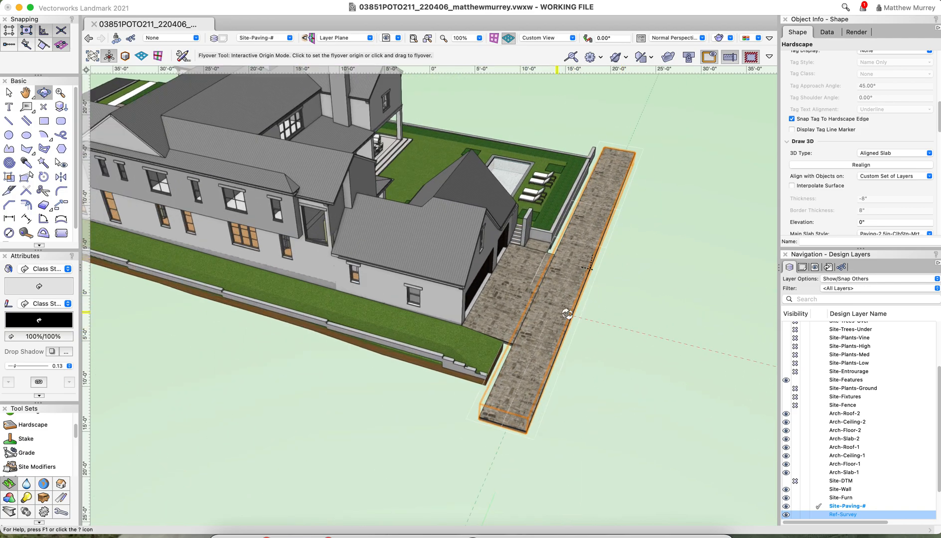
pyautogui.moveTo(626, 277); pyautogui.dragTo(347, 307)
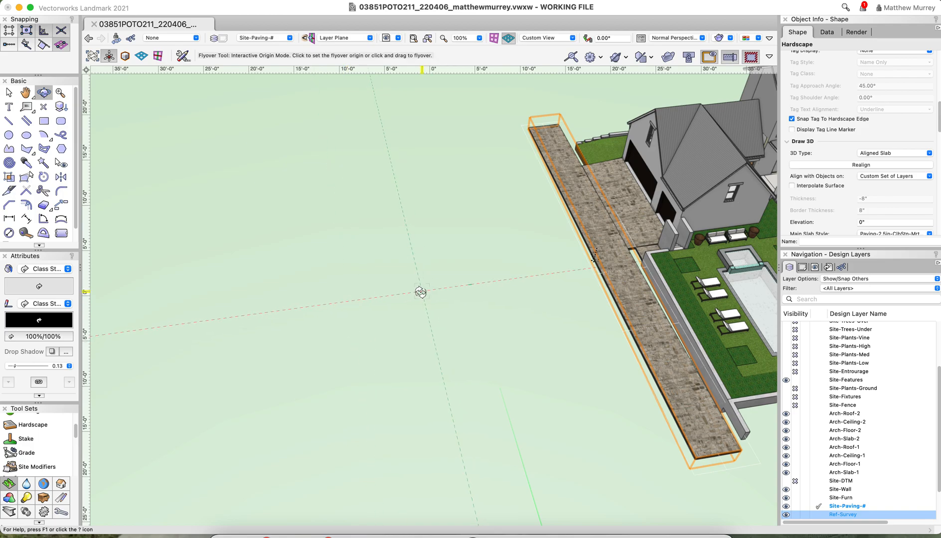